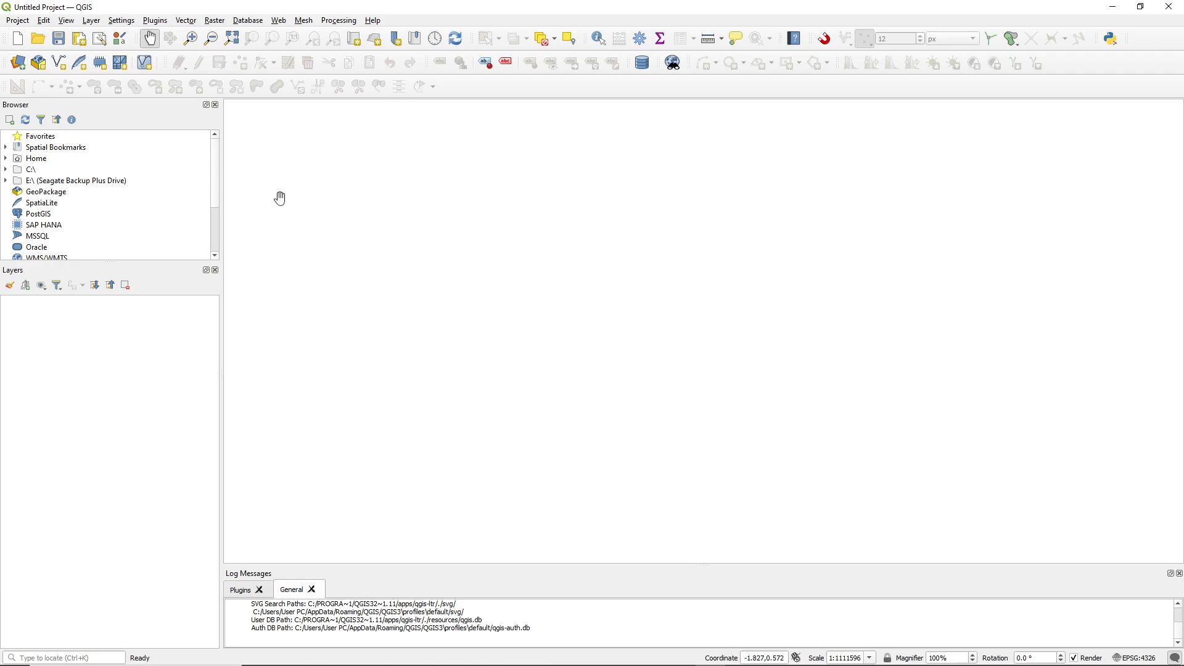
Save the project as "Registration of Scanned Image to a Base Map" in the "01 Registration and Georeferencing of Paper Maps" folder
{"action": "key", "text": "ctrl+s"}
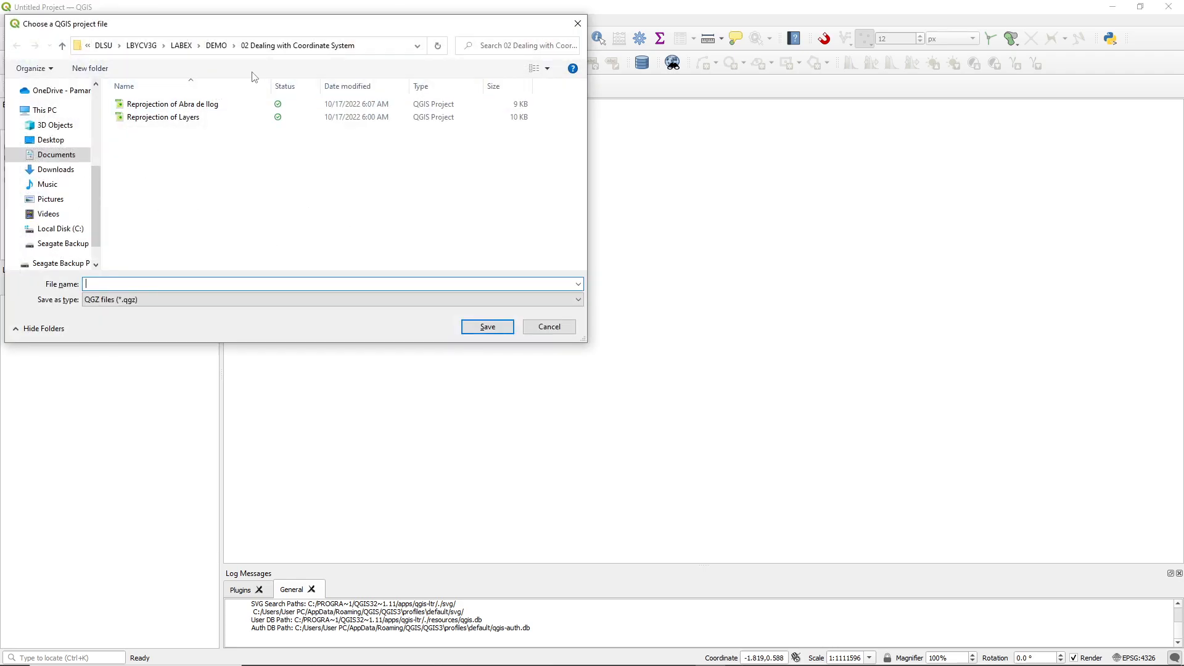
{"action": "left_click", "coordinate": [234, 47]}
{"action": "left_click", "coordinate": [239, 58]}
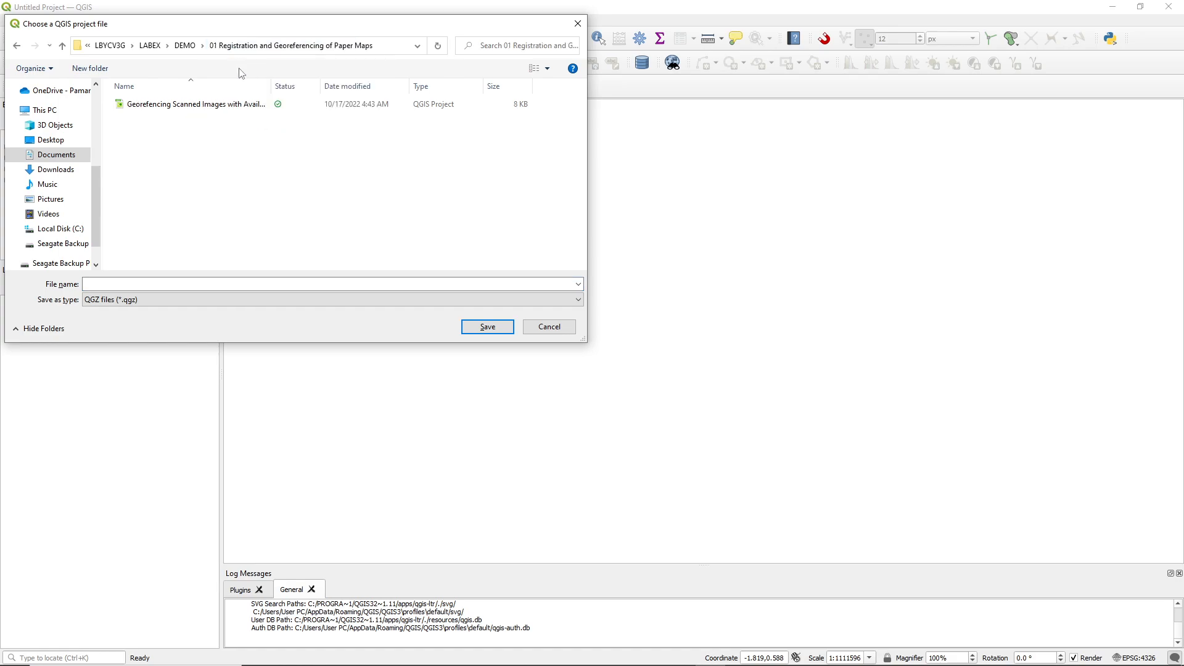
{"action": "left_click", "coordinate": [183, 282]}
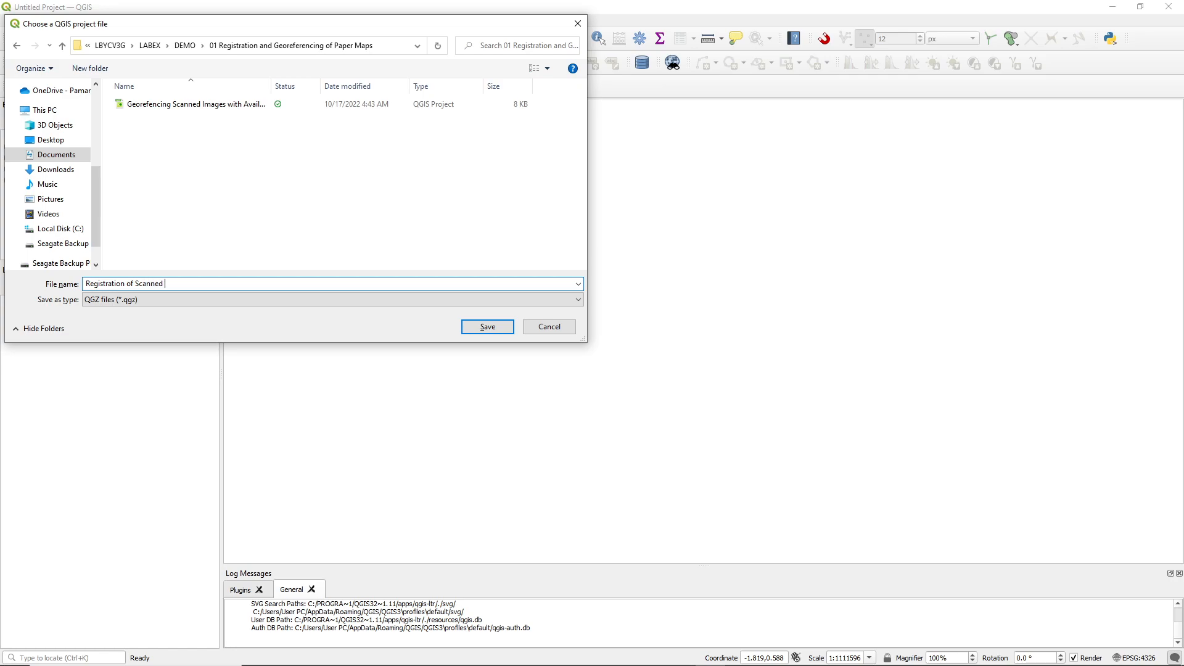
{"action": "type", "text": "Image to a Base Map"}
{"action": "left_click", "coordinate": [488, 326]}
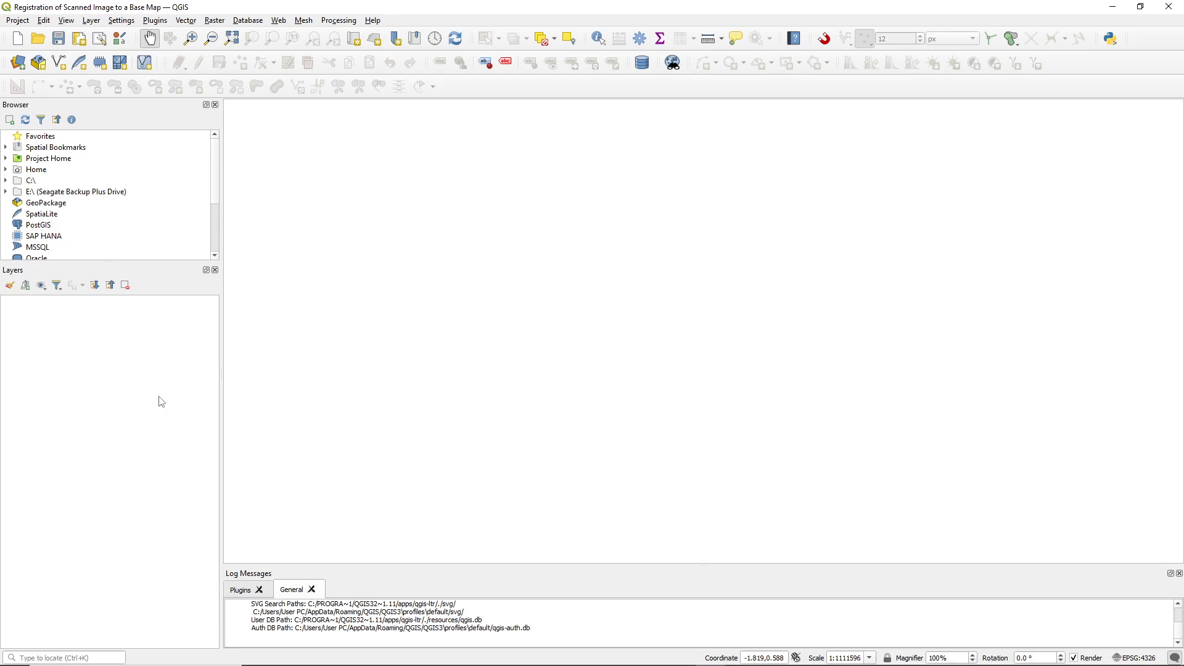
Add the philadmin2009 ESRI shapefile from the Vector folder of Dataset 3 PART 3 as a vector layer
{"action": "key", "text": "ctrl+l"}
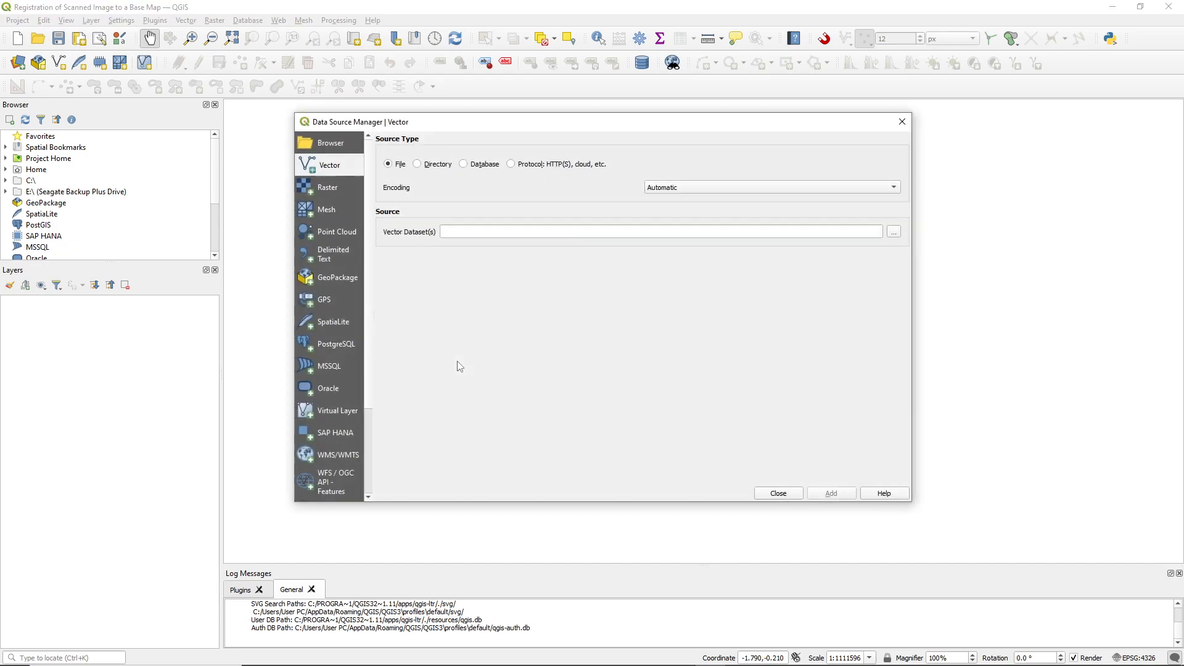
{"action": "left_click", "coordinate": [893, 233]}
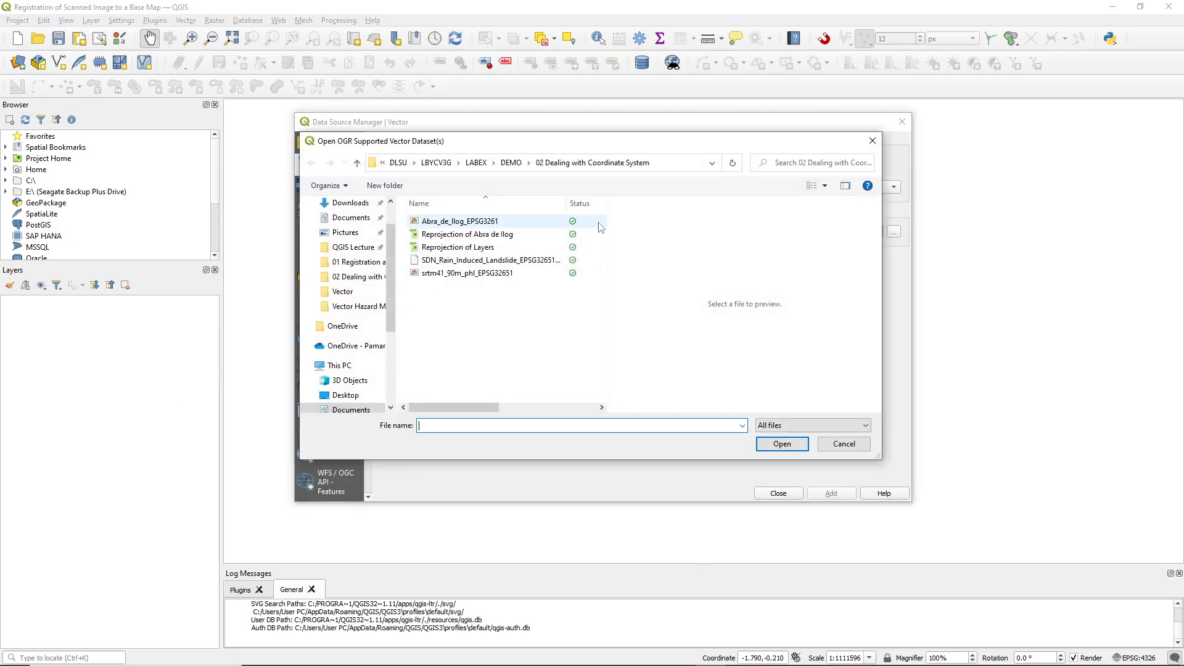
{"action": "left_click", "coordinate": [529, 164]}
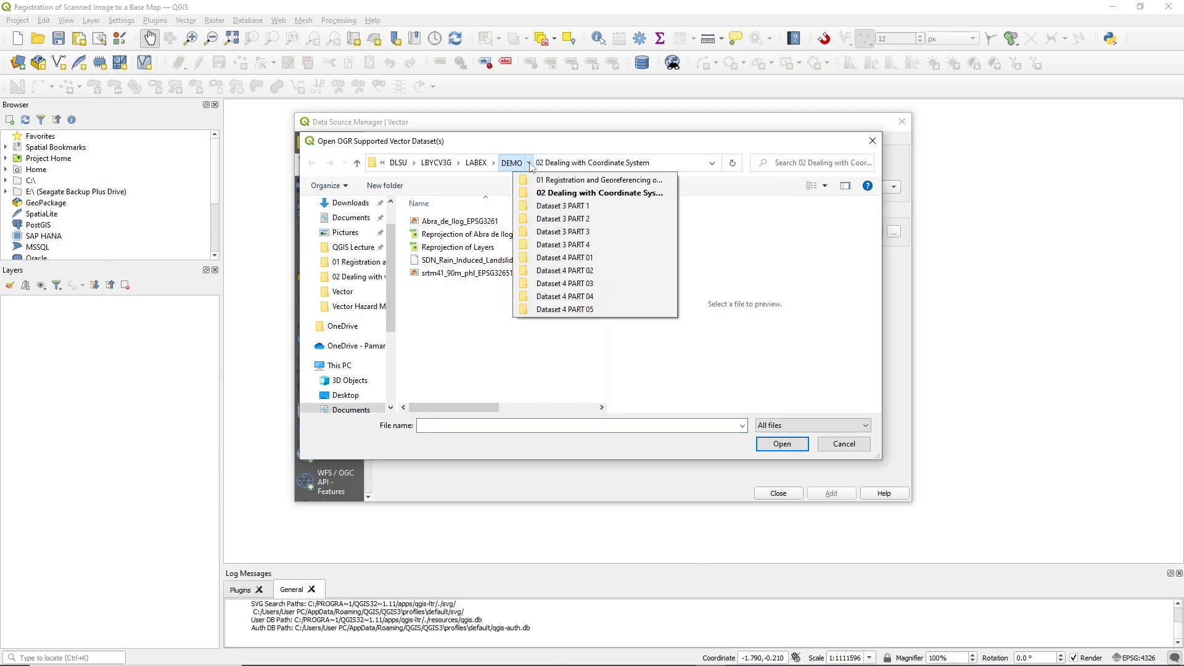
{"action": "left_click", "coordinate": [549, 232]}
{"action": "double_click", "coordinate": [457, 235]}
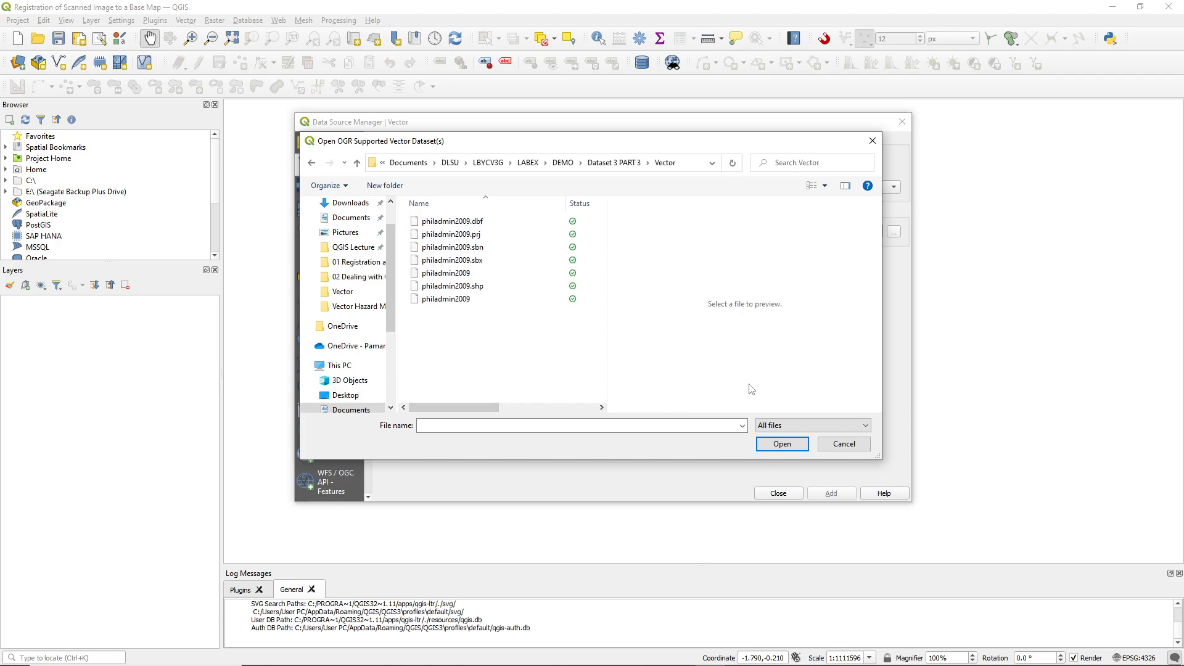
{"action": "left_click", "coordinate": [774, 424]}
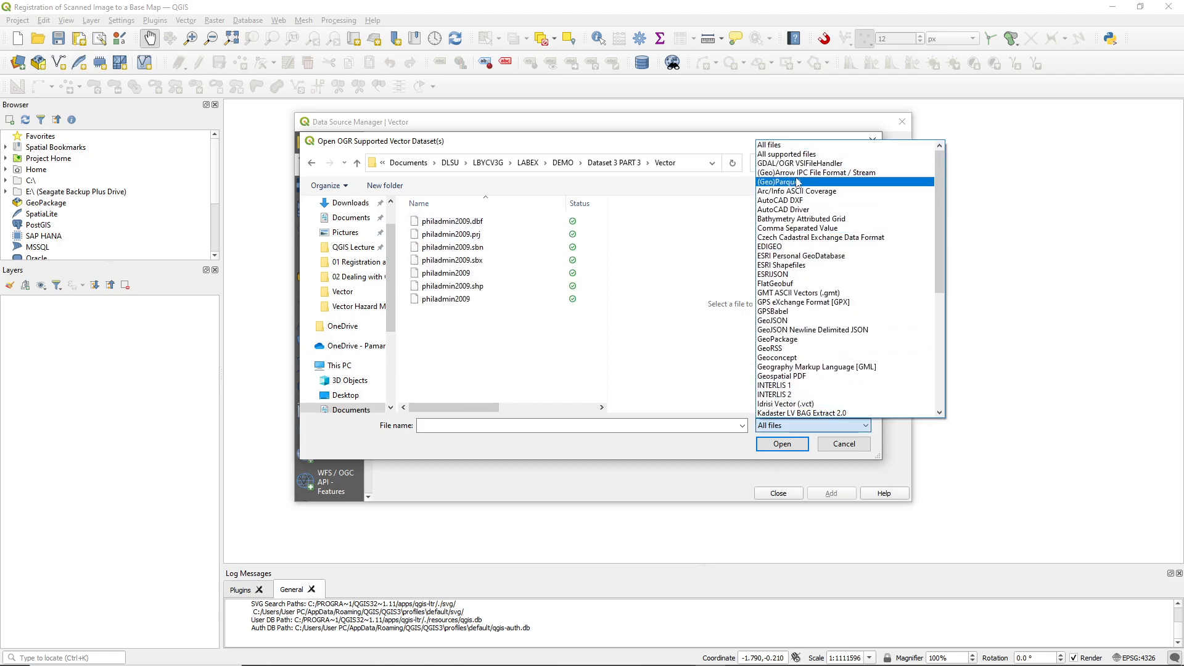
{"action": "left_click", "coordinate": [788, 265]}
{"action": "left_click", "coordinate": [459, 222]}
{"action": "left_click", "coordinate": [778, 443]}
{"action": "left_click", "coordinate": [831, 494]}
{"action": "left_click", "coordinate": [778, 494]}
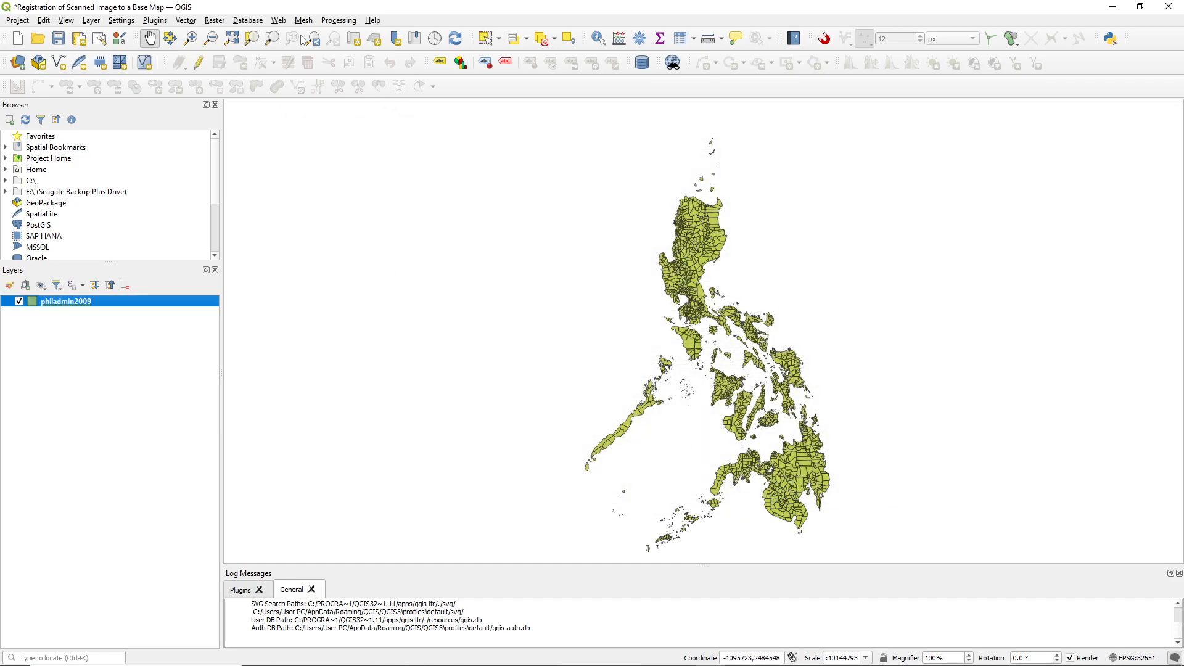
Add the OpenStreetMap base map through the OpenLayers plugin
{"action": "left_click", "coordinate": [278, 21]}
{"action": "mouse_move", "coordinate": [290, 50]}
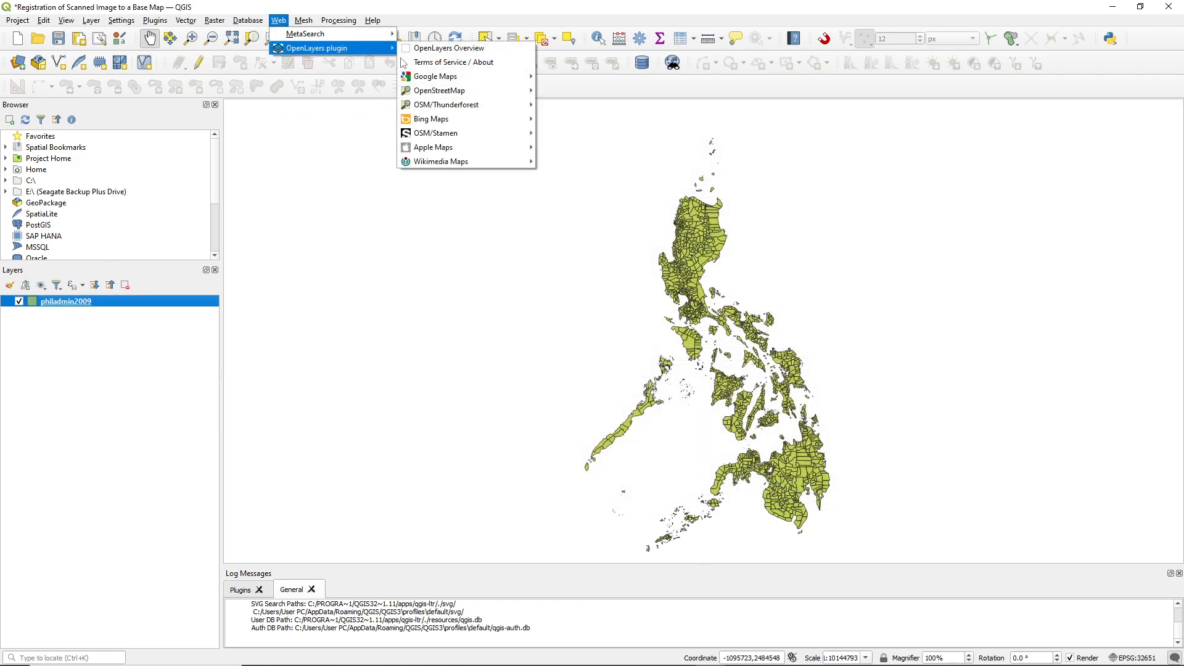
{"action": "mouse_move", "coordinate": [464, 93]}
{"action": "left_click", "coordinate": [555, 93]}
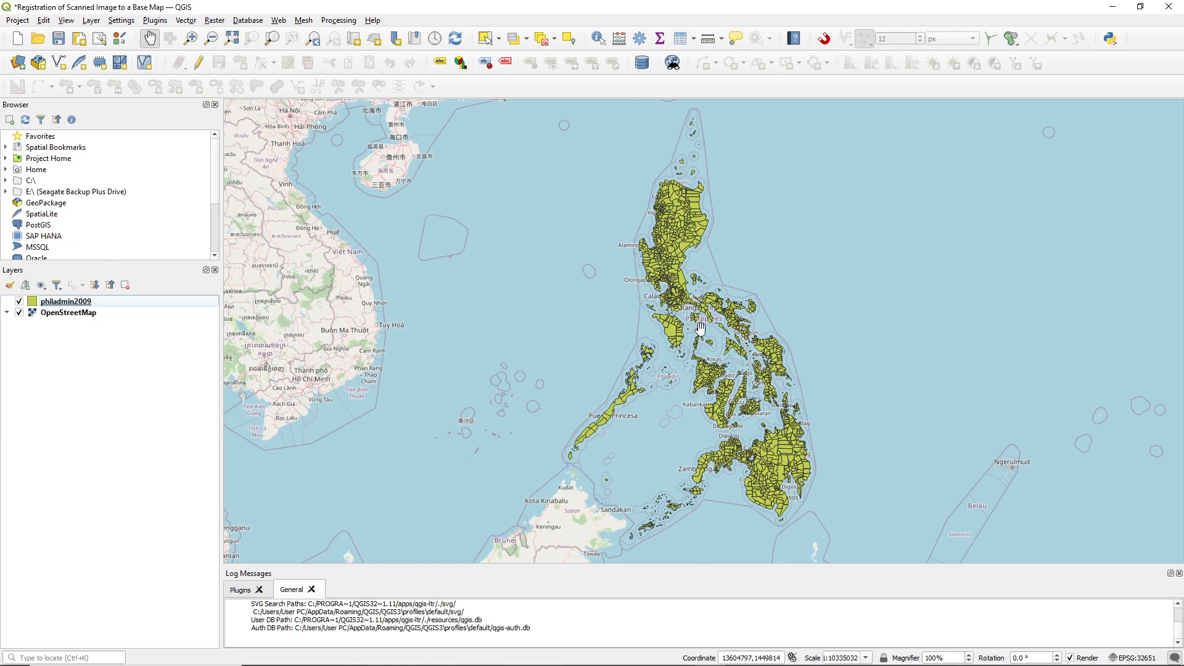
{"action": "scroll", "coordinate": [817, 430], "scroll_direction": "up", "scroll_amount": 2}
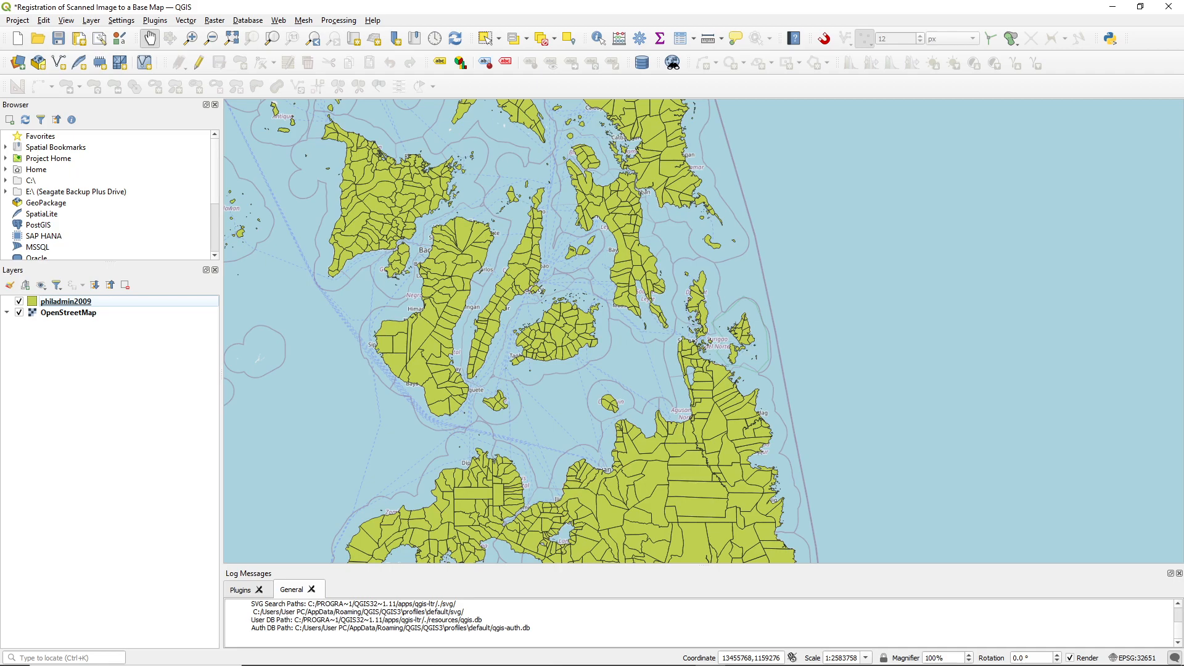
Switch to File Explorer and examine an enlarged preview of the SDN_RIL scan in the Dataset 3 PART 2 Scans folder
{"action": "left_click", "coordinate": [346, 665]}
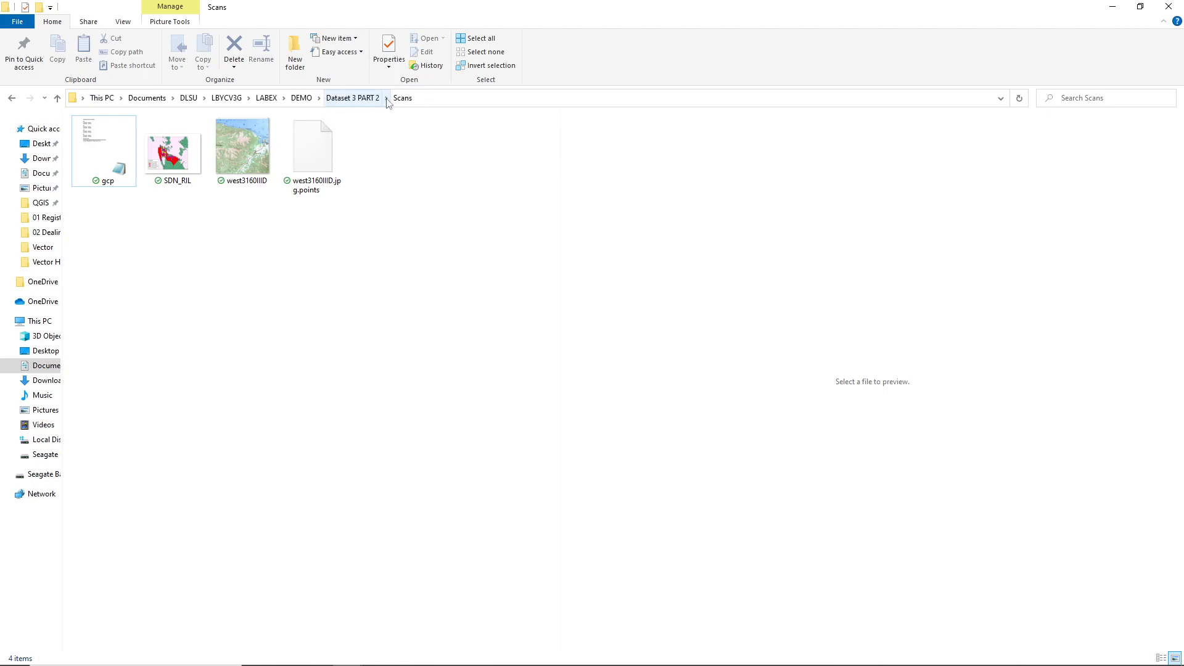
{"action": "left_click", "coordinate": [198, 154]}
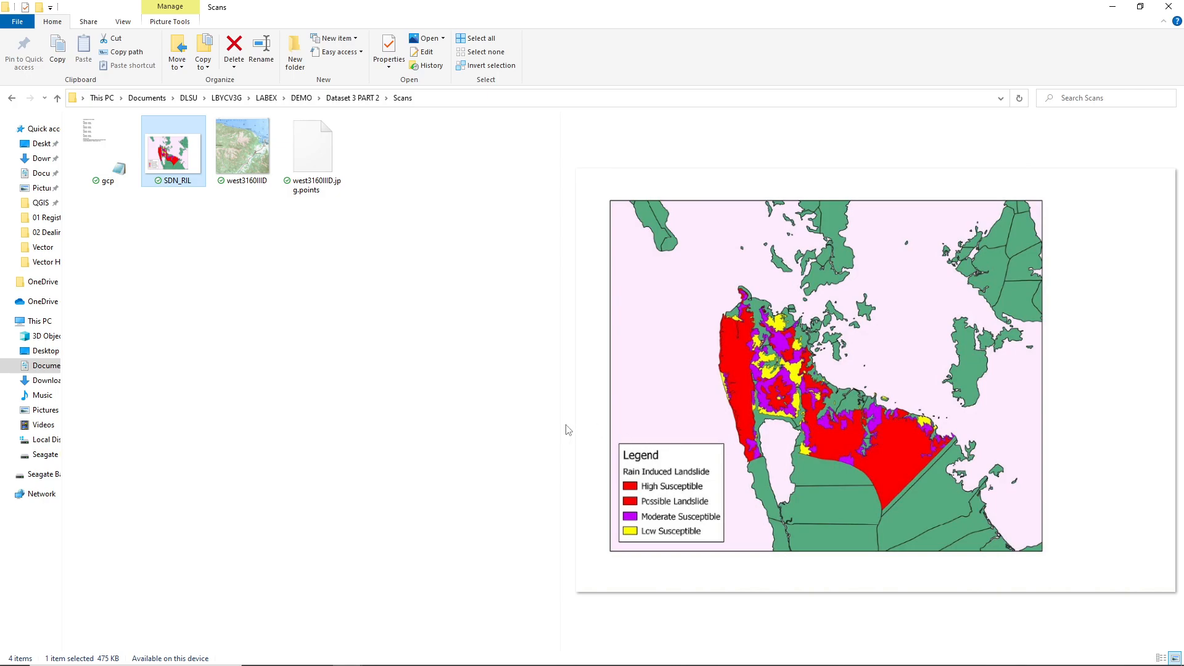
{"action": "left_click_drag", "start_coordinate": [558, 421], "coordinate": [485, 426]}
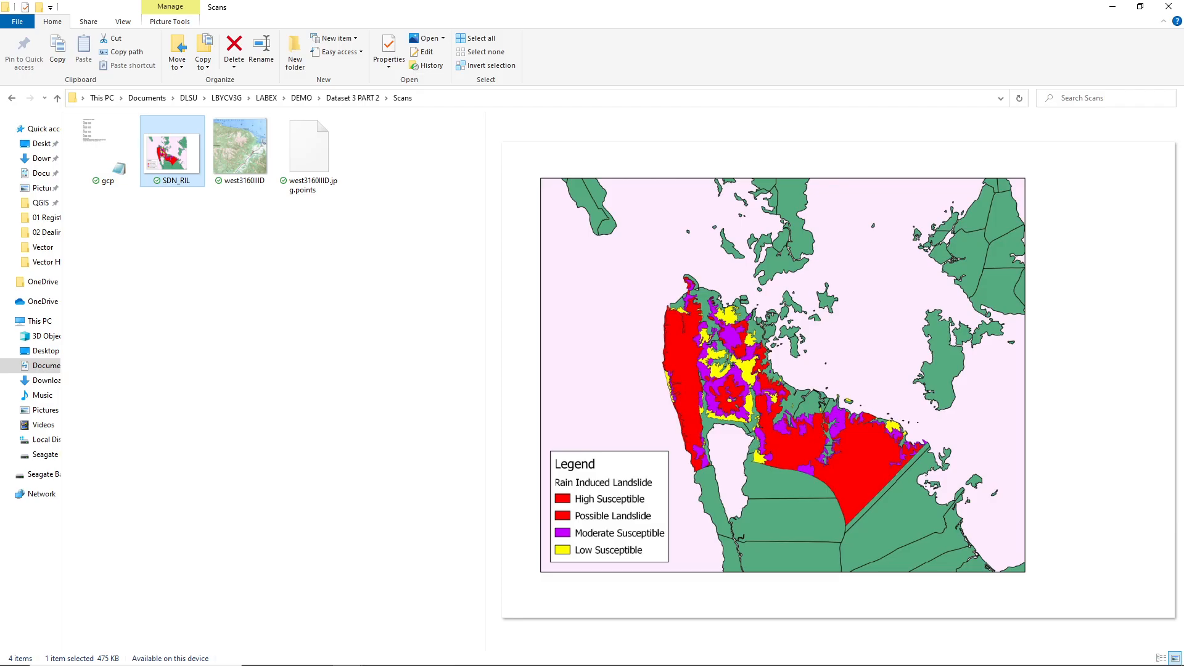
Switch back to QGIS and load the SDN_RIL scan from the Scans folder into the Georeferencer
{"action": "key", "text": "alt+Tab"}
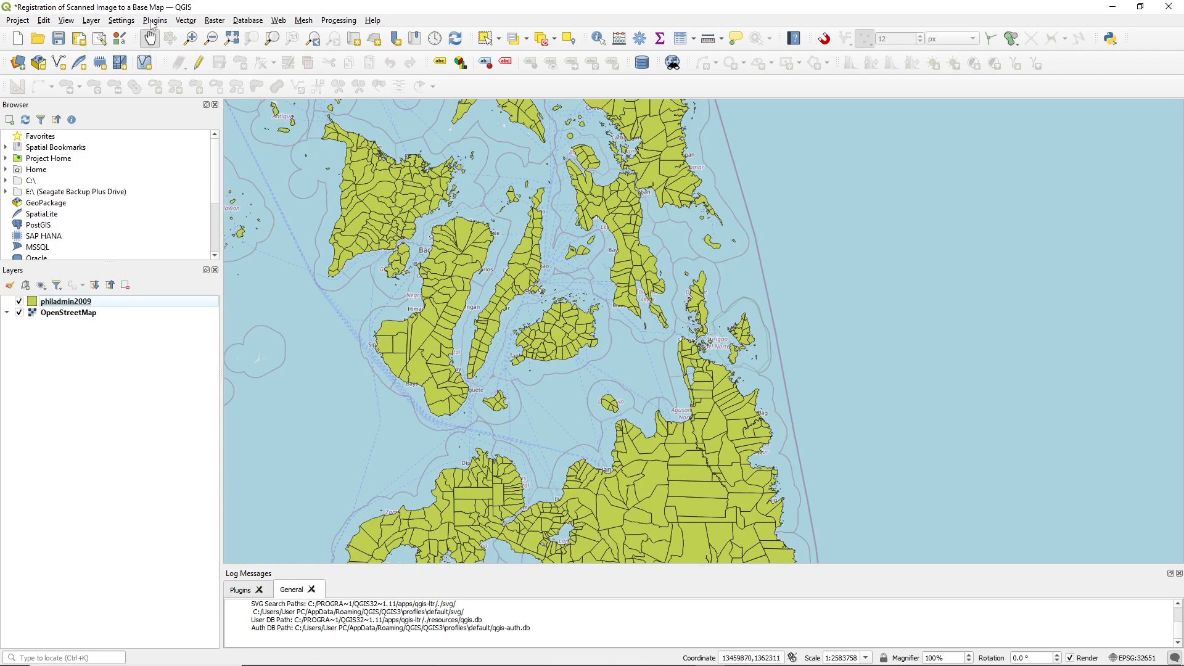
{"action": "left_click", "coordinate": [214, 20]}
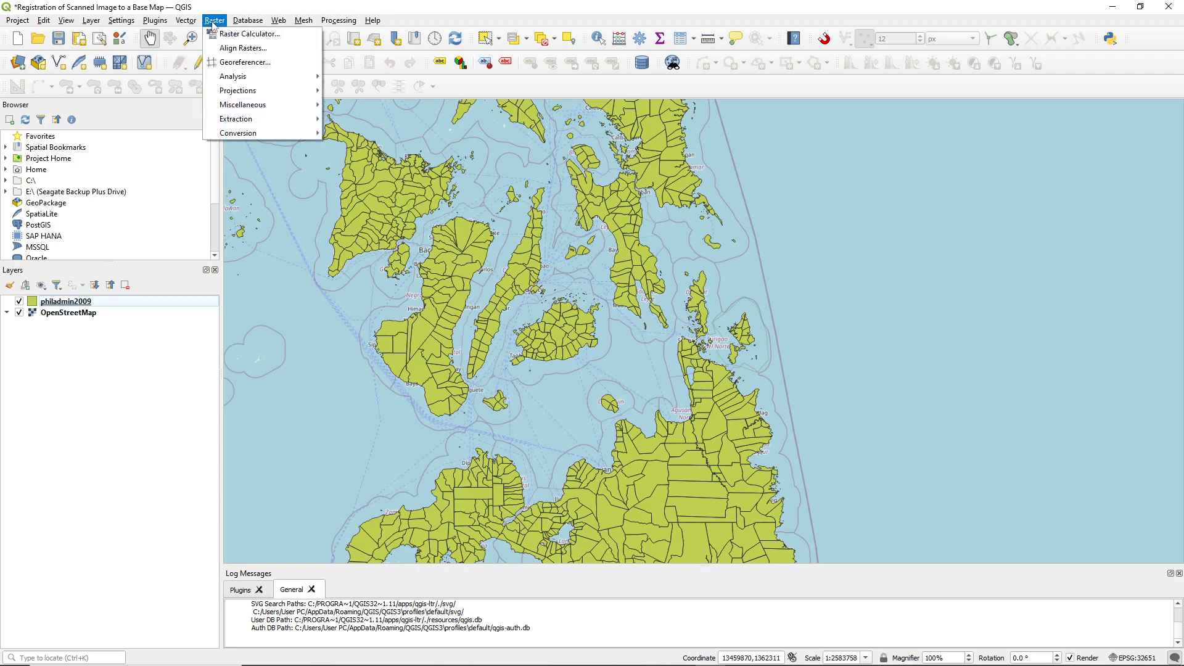
{"action": "left_click", "coordinate": [233, 64]}
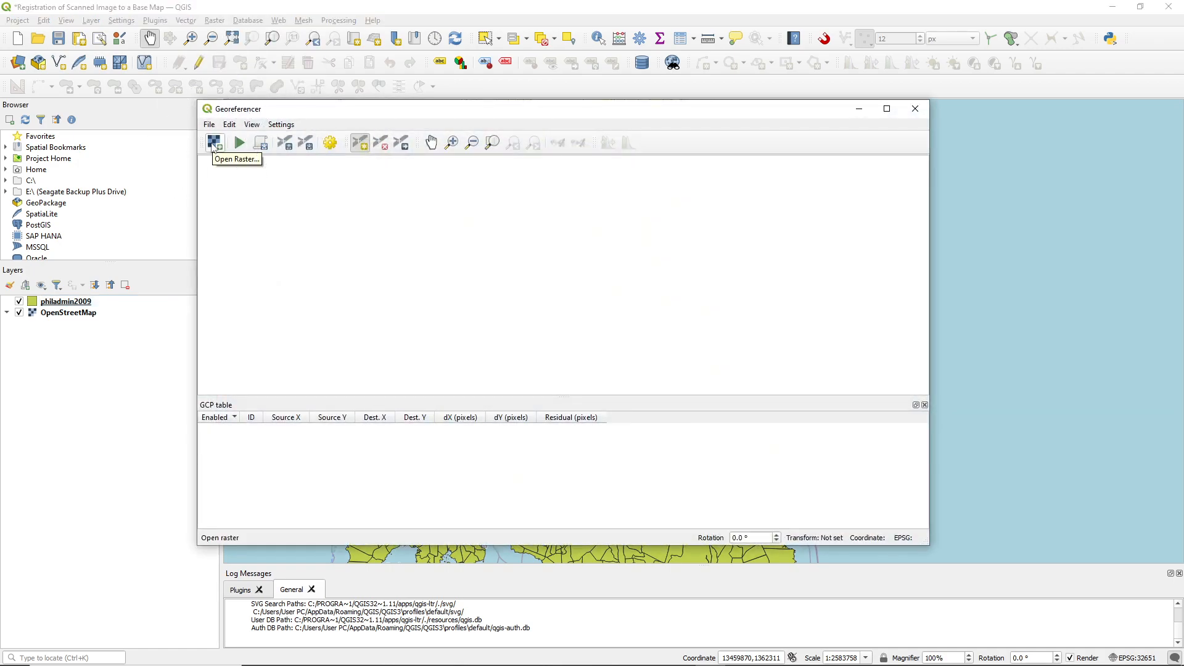
{"action": "left_click", "coordinate": [214, 143]}
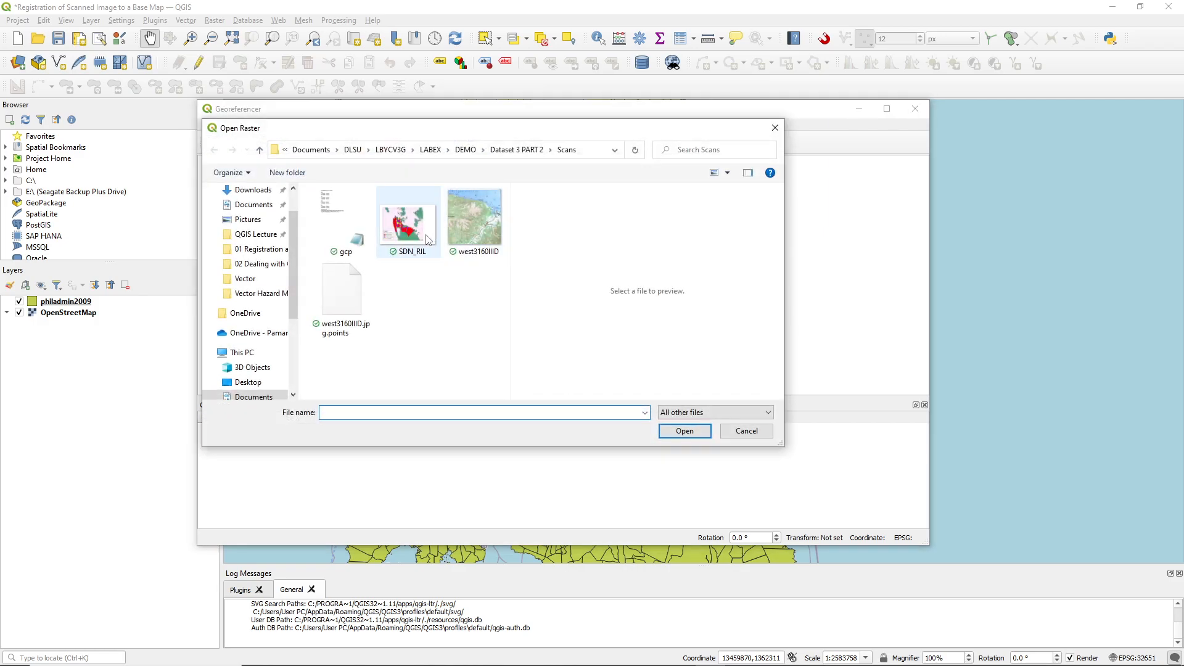
{"action": "left_click", "coordinate": [427, 239]}
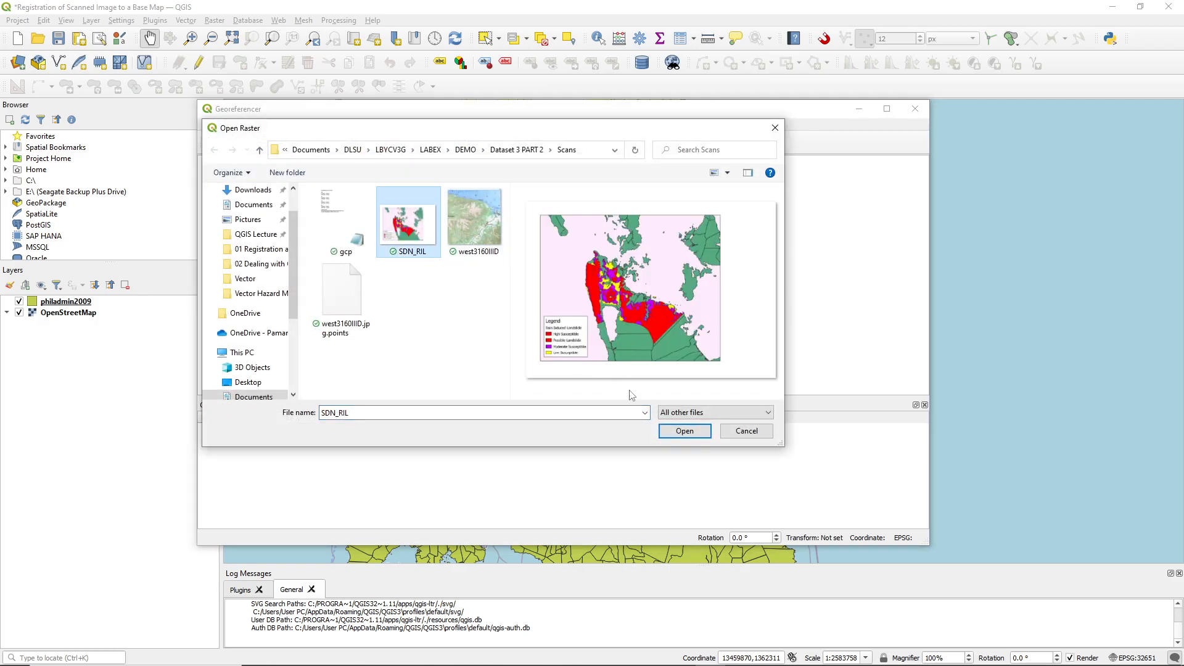
{"action": "left_click", "coordinate": [671, 430]}
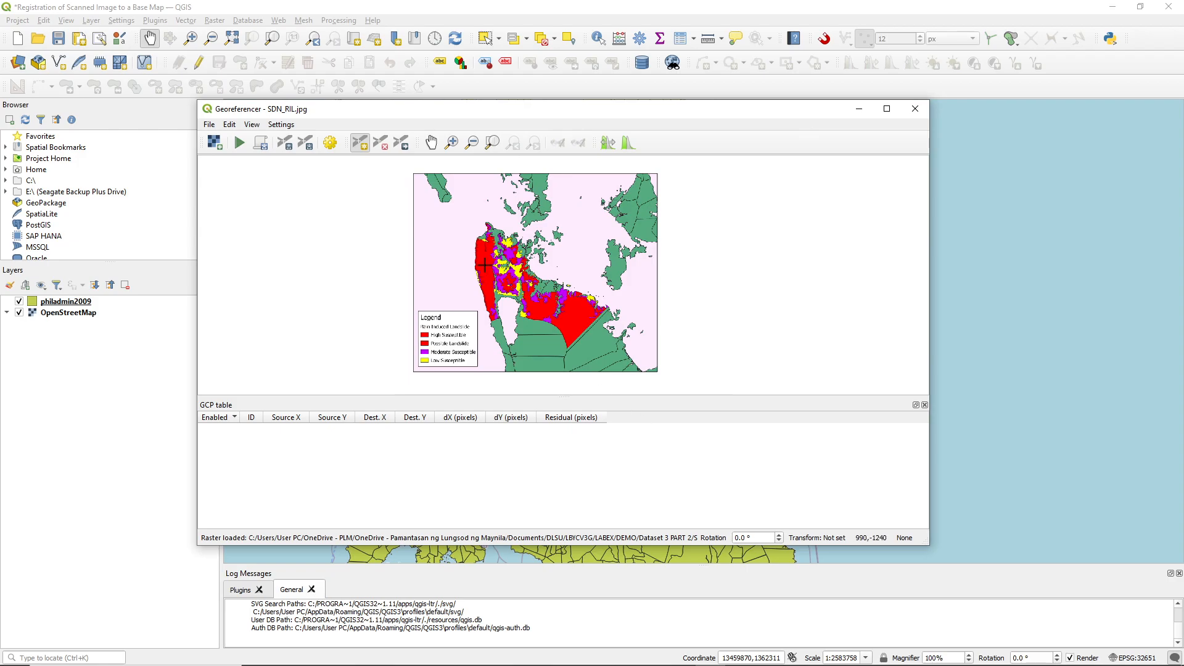
Move the Georeferencer window clear of the base map's northern Surigao coast and hide the OpenStreetMap layer
{"action": "left_click_drag", "start_coordinate": [431, 110], "coordinate": [491, 208]}
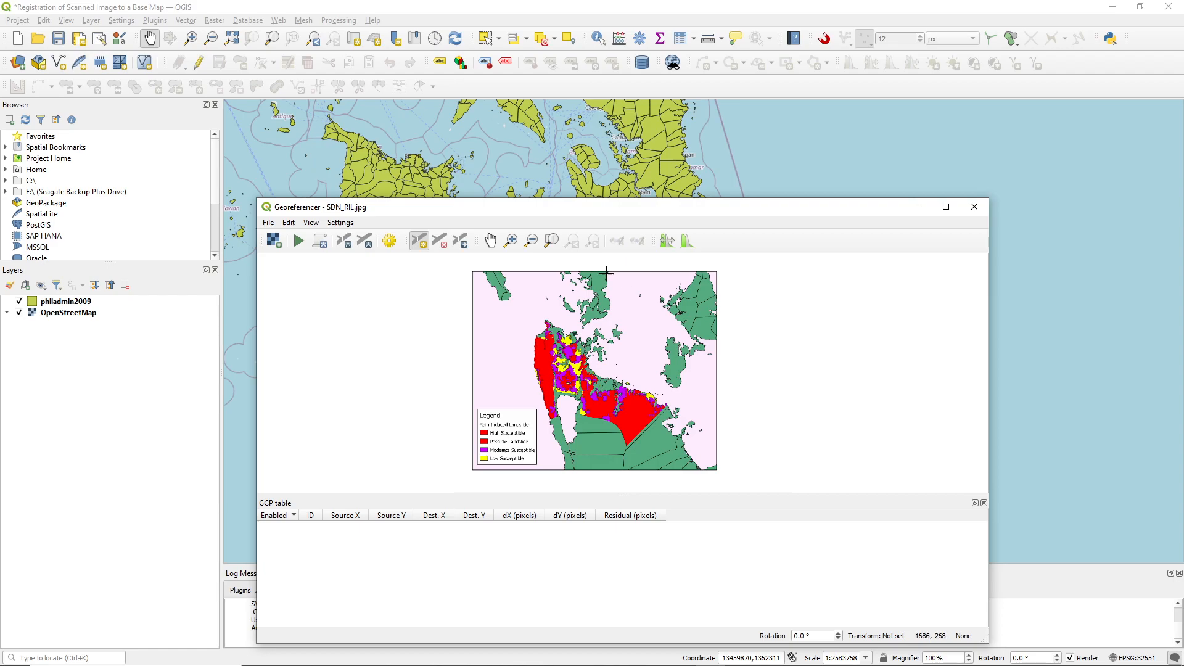
{"action": "scroll", "coordinate": [629, 317], "scroll_direction": "up", "scroll_amount": 2}
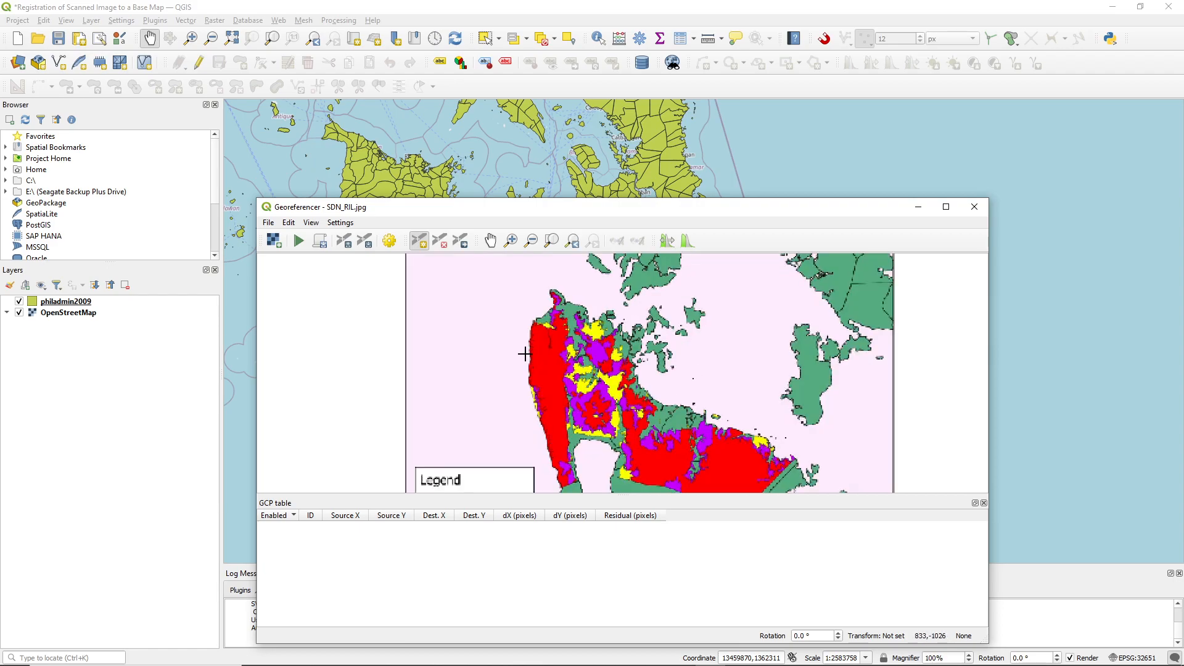
{"action": "scroll", "coordinate": [558, 285], "scroll_direction": "up", "scroll_amount": 2}
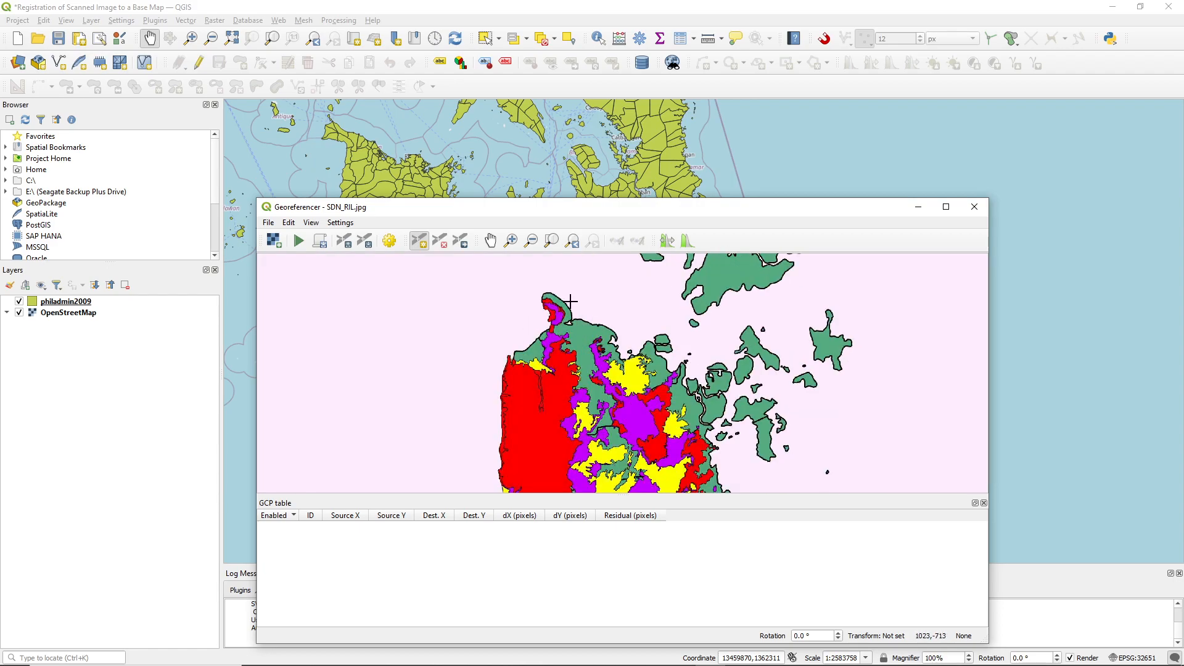
{"action": "left_click_drag", "start_coordinate": [608, 215], "coordinate": [641, 389]}
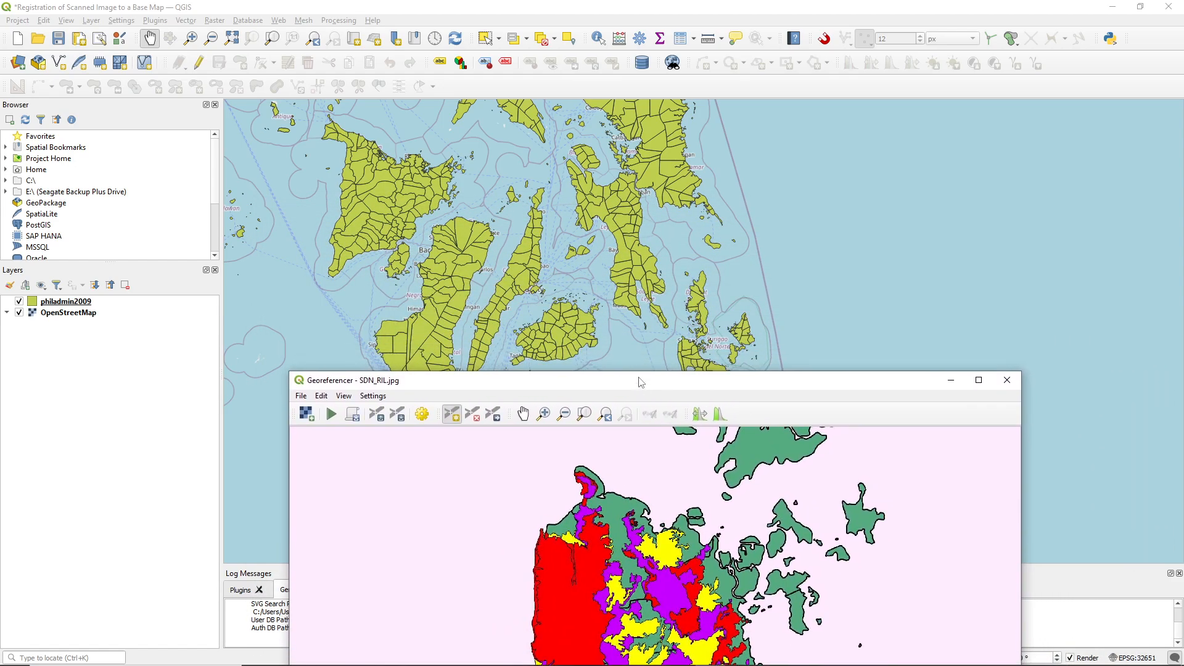
{"action": "scroll", "coordinate": [717, 337], "scroll_direction": "up", "scroll_amount": 3}
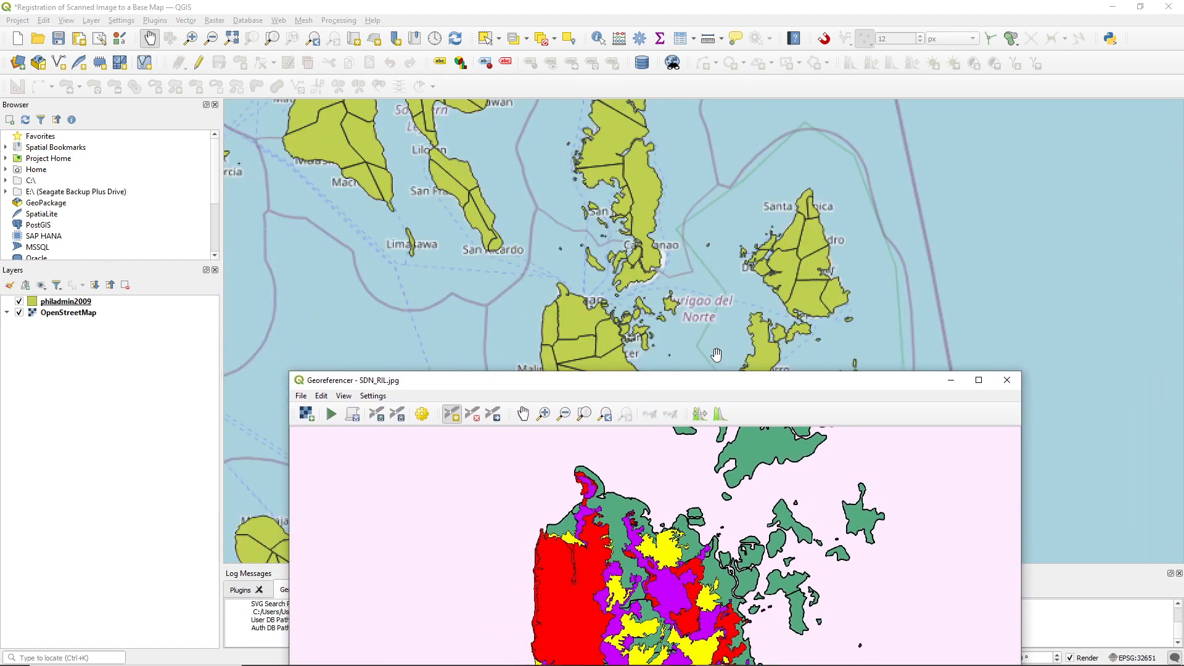
{"action": "scroll", "coordinate": [583, 299], "scroll_direction": "up", "scroll_amount": 2}
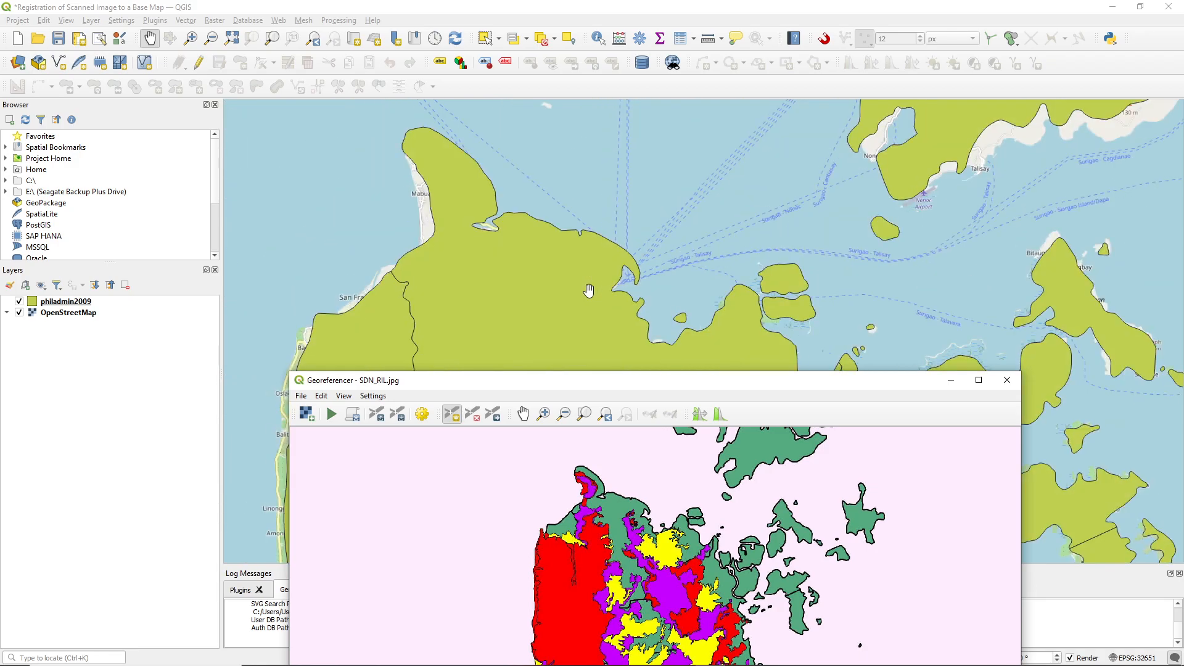
{"action": "scroll", "coordinate": [636, 285], "scroll_direction": "up", "scroll_amount": 2}
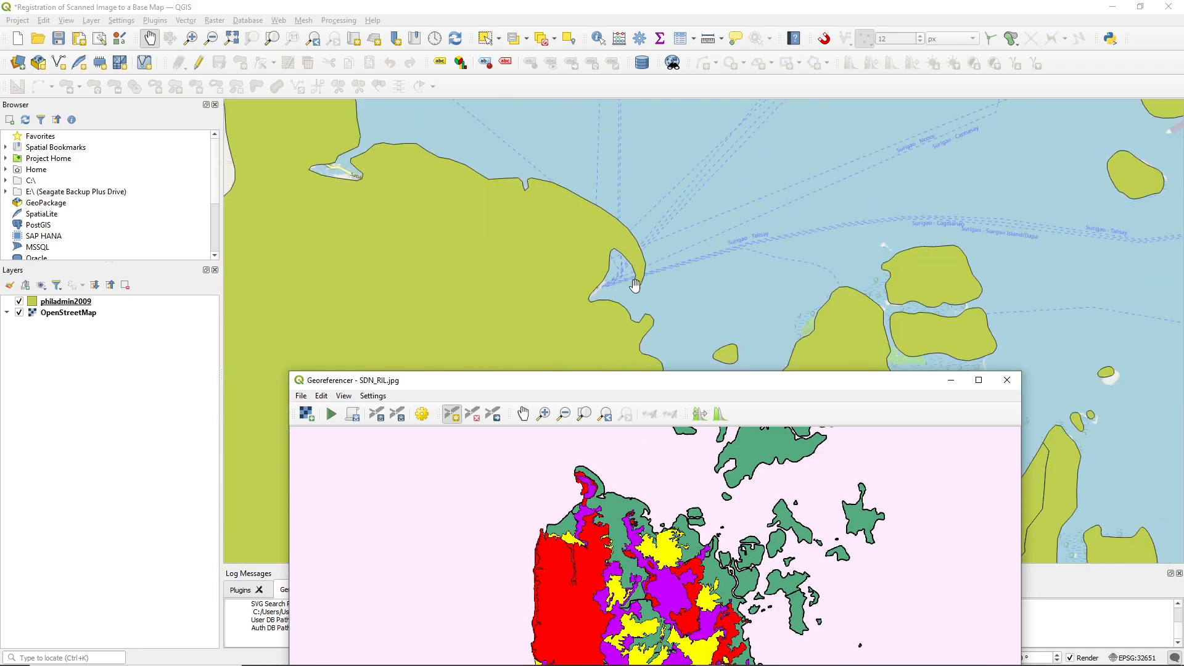
{"action": "left_click", "coordinate": [18, 316]}
{"action": "left_click", "coordinate": [19, 314]}
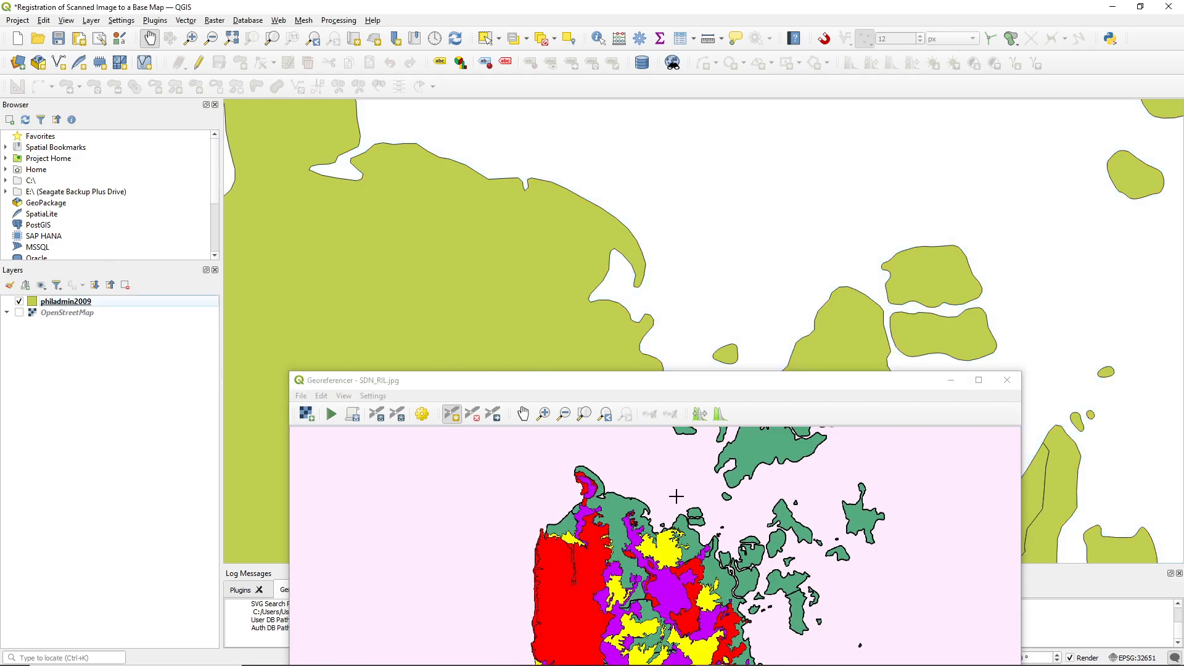
Place the first control point on the scan at the southern tip of the hook-shaped peninsula on the northeastern coast
{"action": "scroll", "coordinate": [682, 495], "scroll_direction": "up", "scroll_amount": 5}
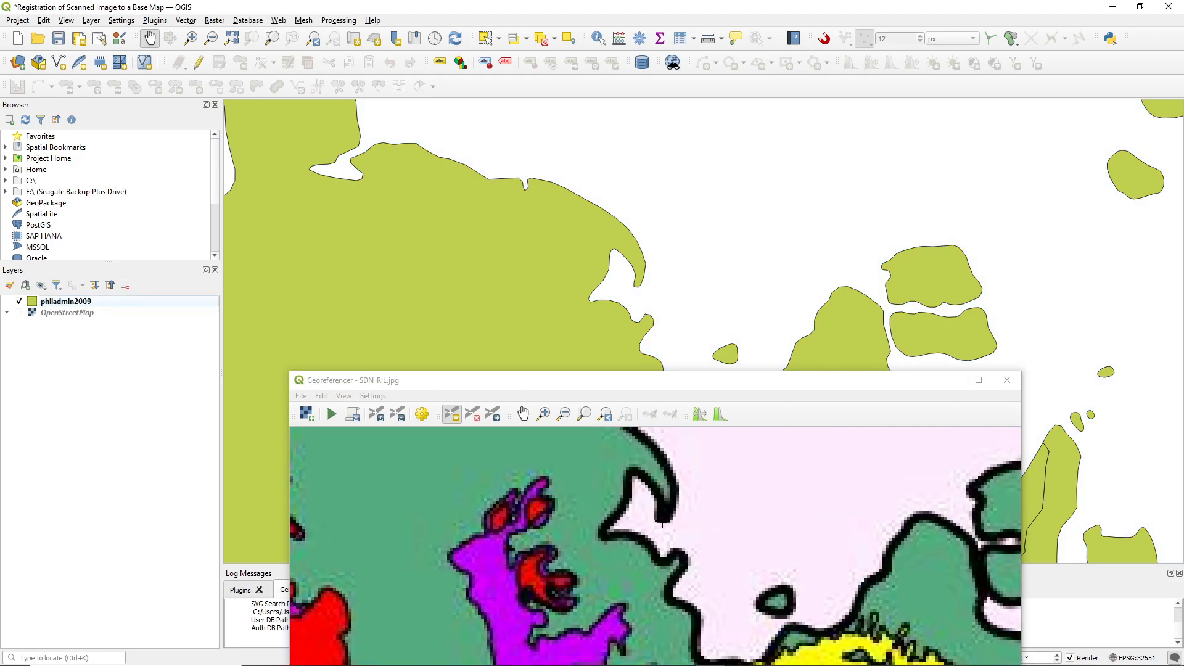
{"action": "scroll", "coordinate": [663, 525], "scroll_direction": "up", "scroll_amount": 2}
{"action": "key", "text": "ctrl"}
{"action": "key", "text": "ctrl"}
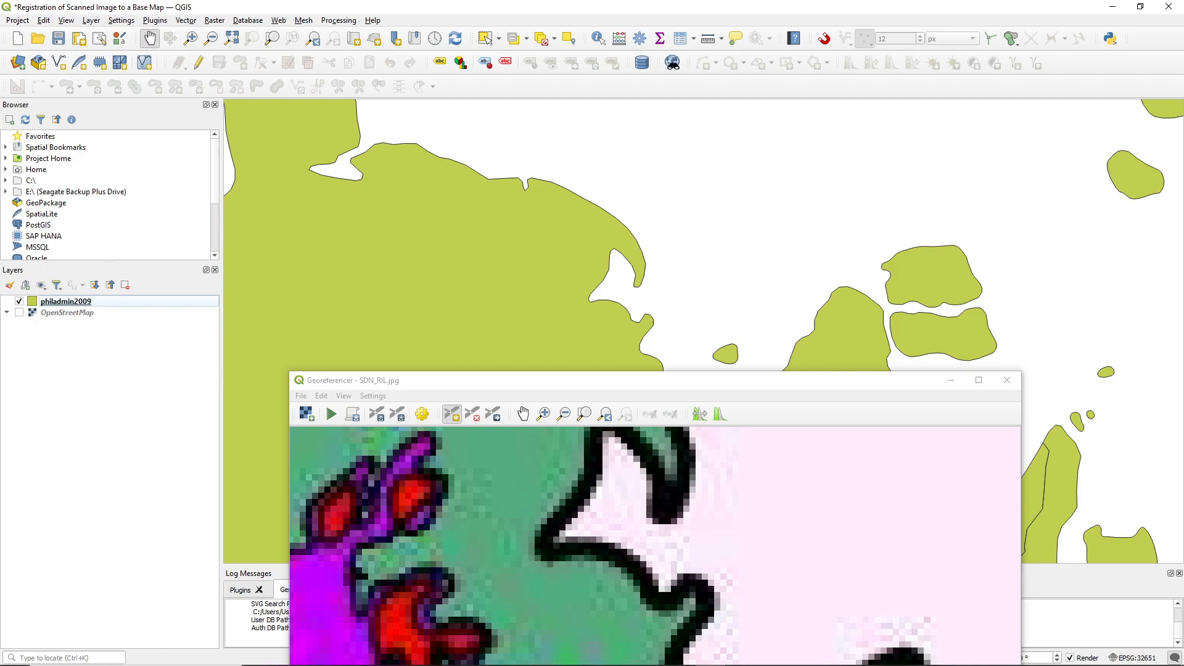
{"action": "left_click", "coordinate": [666, 503]}
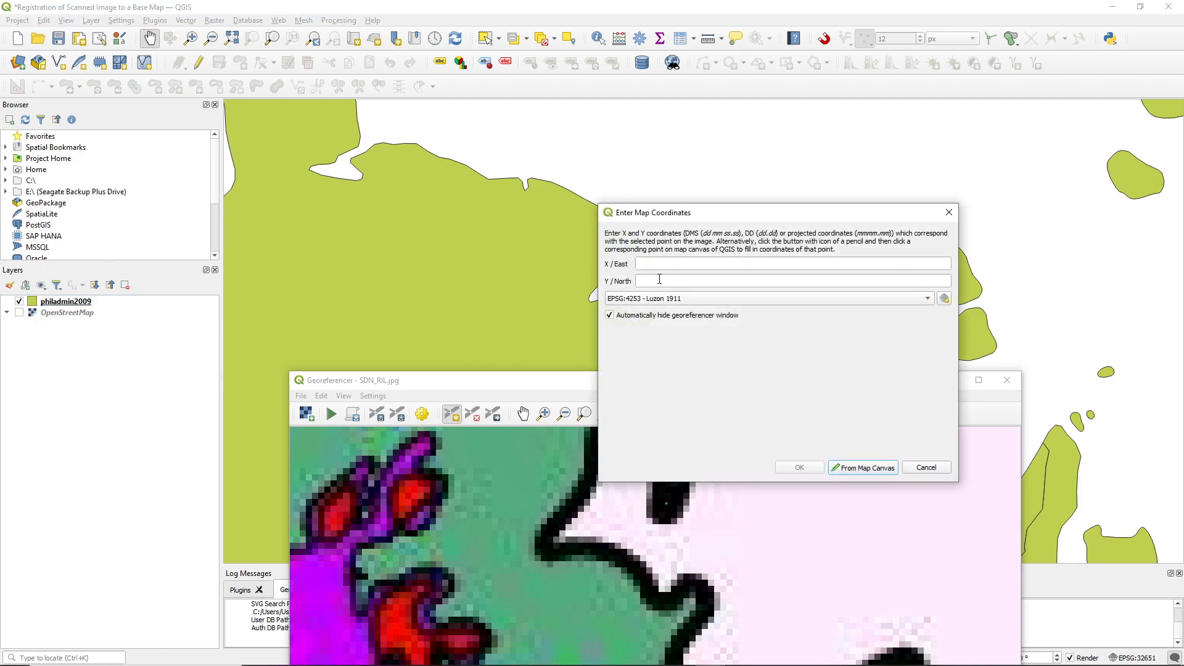
{"action": "key", "text": "ctrl"}
{"action": "key", "text": "ctrl"}
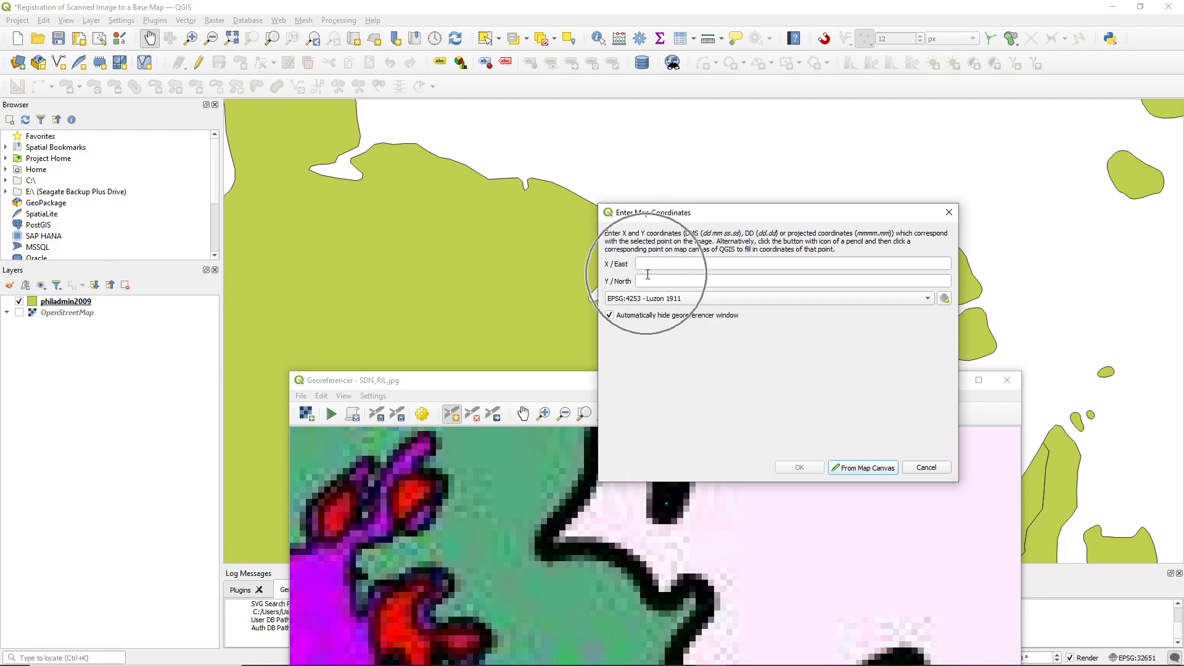
{"action": "key", "text": "ctrl"}
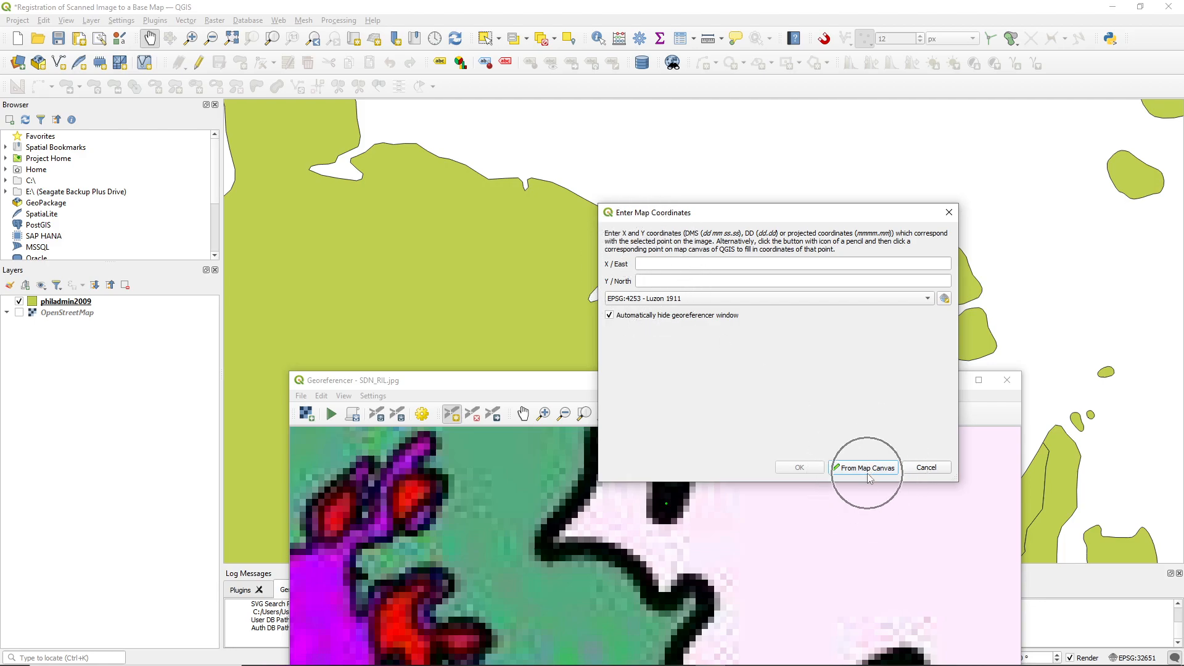
Choose the project CRS EPSG:32651 - WGS 84 / UTM zone 51N and take the point's coordinates from the matching hook tip on the base map
{"action": "left_click", "coordinate": [652, 300]}
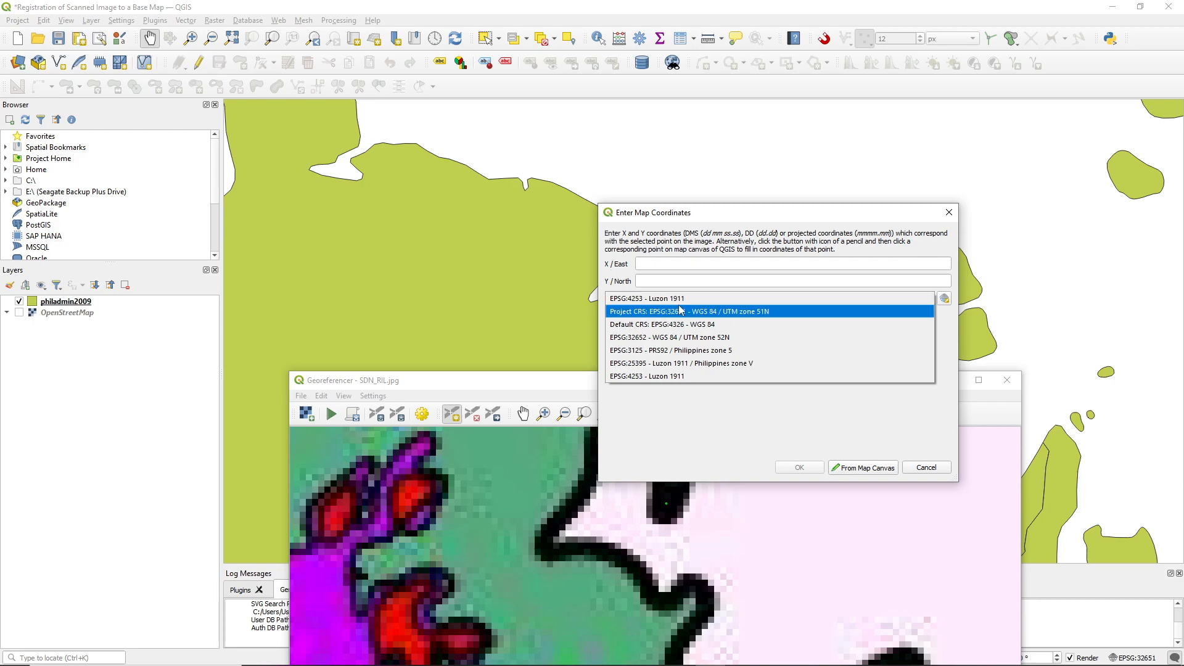
{"action": "left_click", "coordinate": [725, 313]}
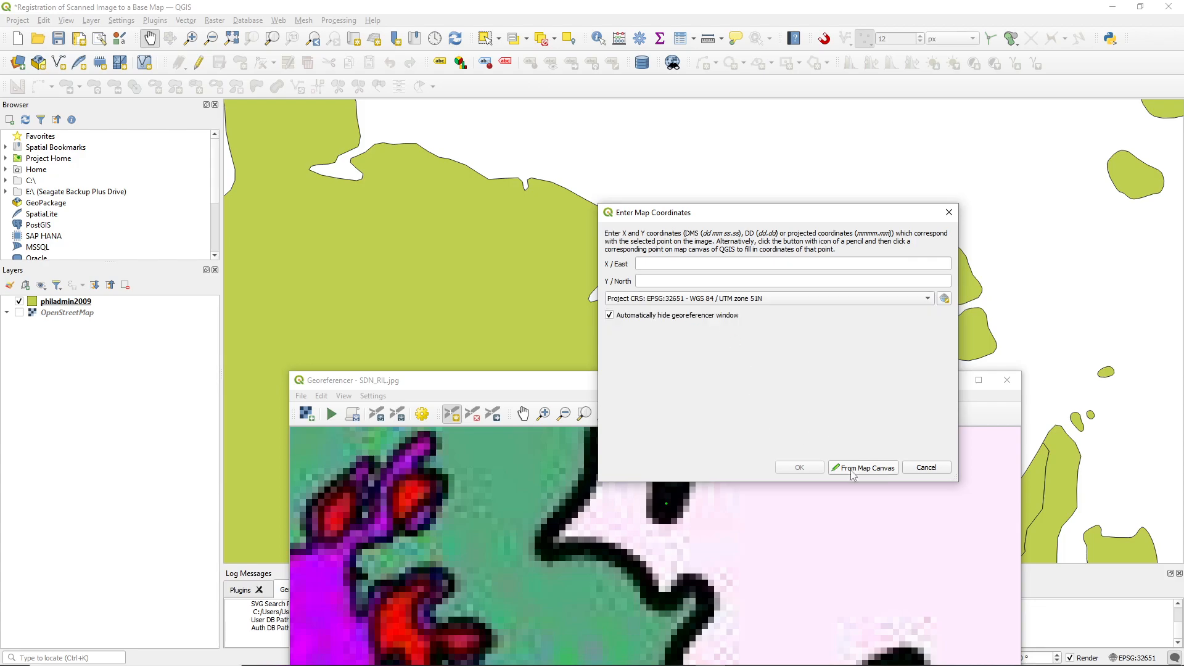
{"action": "key", "text": "ctrl"}
{"action": "left_click", "coordinate": [851, 470]}
{"action": "scroll", "coordinate": [638, 287], "scroll_direction": "up", "scroll_amount": 3}
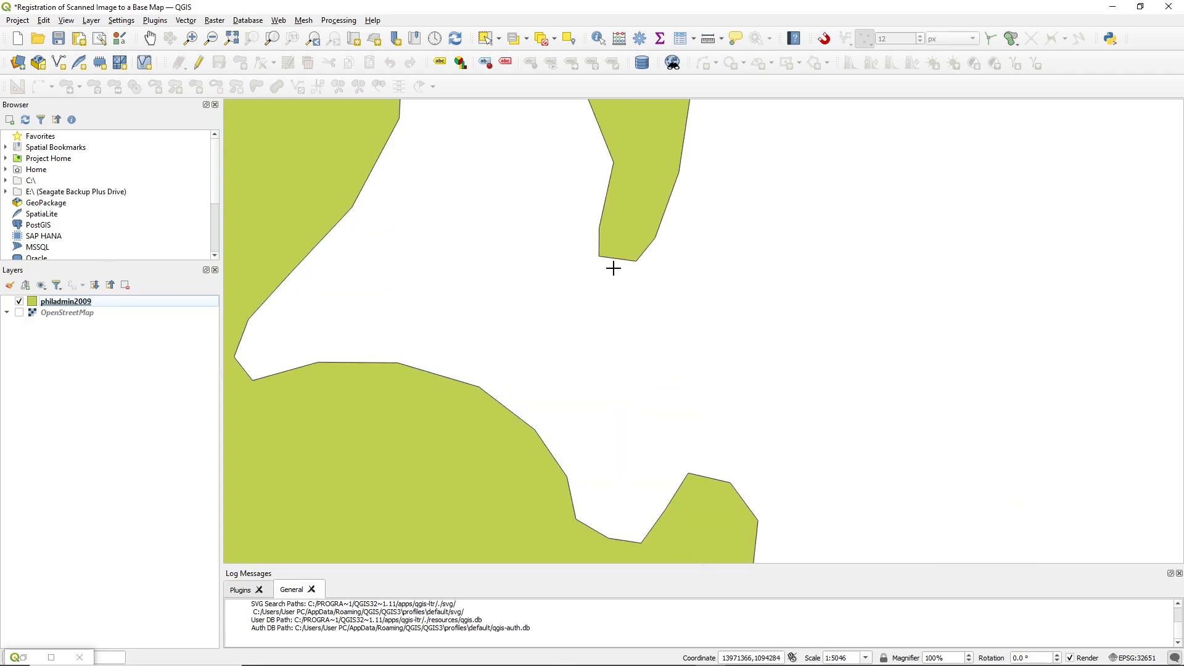
{"action": "left_click", "coordinate": [616, 259]}
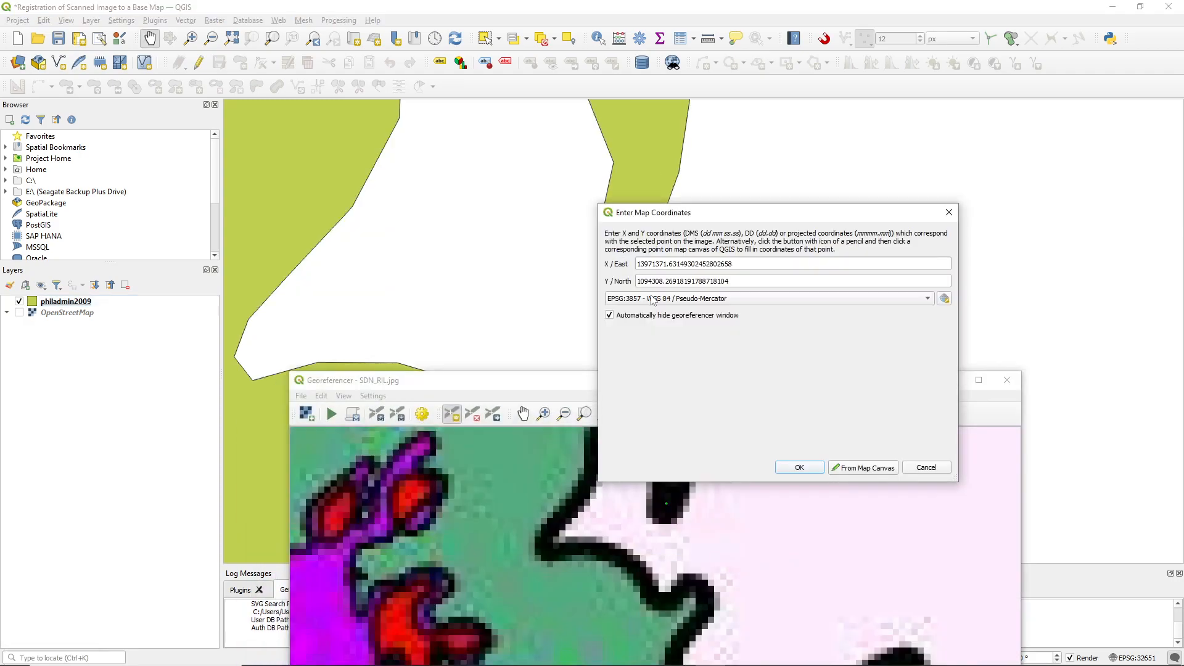
{"action": "left_click", "coordinate": [799, 467]}
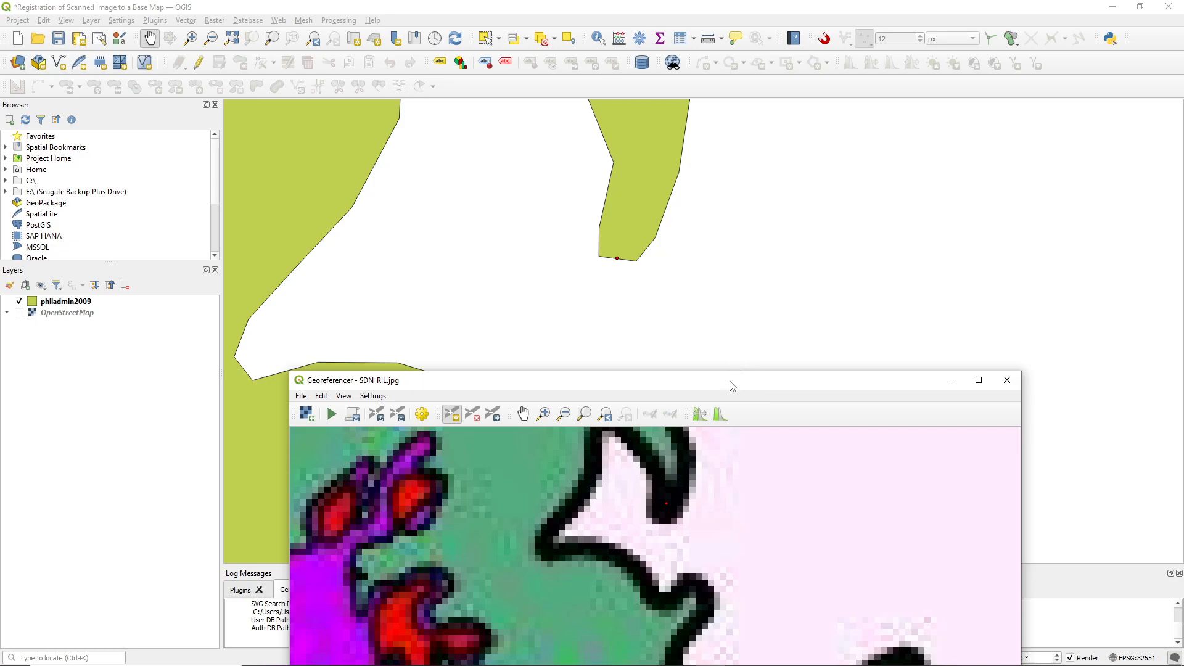
Check the new control point in the GCP table and move the Georeferencer window back below the base map's hooked coast
{"action": "left_click_drag", "start_coordinate": [732, 386], "coordinate": [744, 165]}
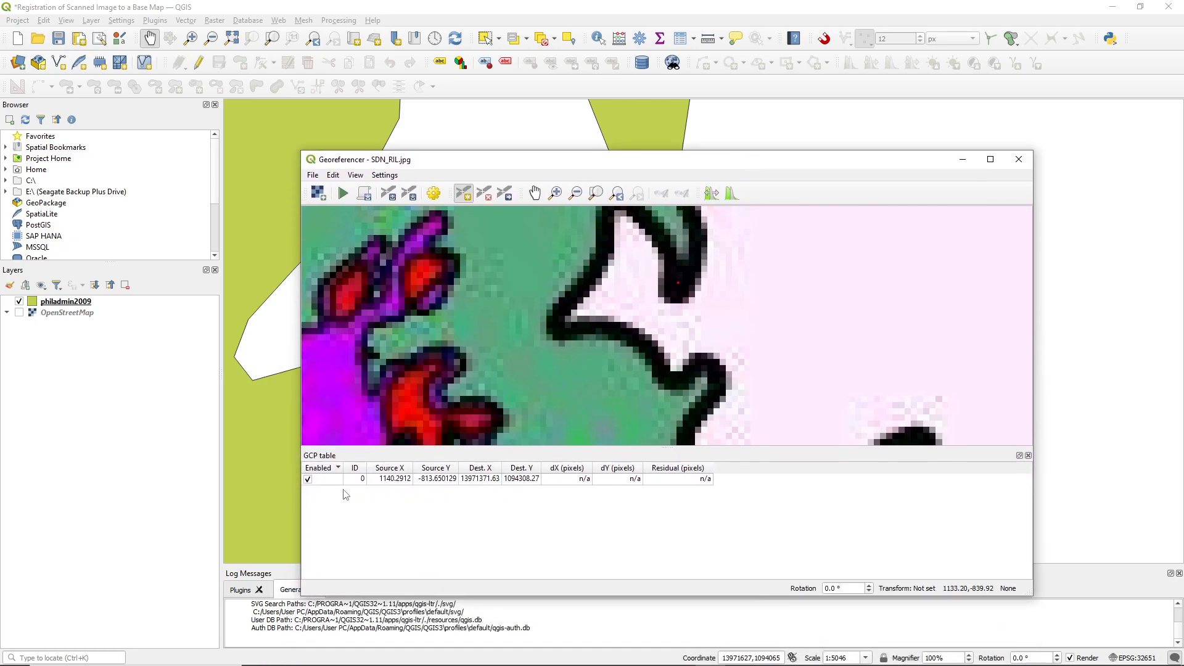
{"action": "left_click_drag", "start_coordinate": [681, 172], "coordinate": [608, 373]}
{"action": "scroll", "coordinate": [606, 257], "scroll_direction": "down", "scroll_amount": 2}
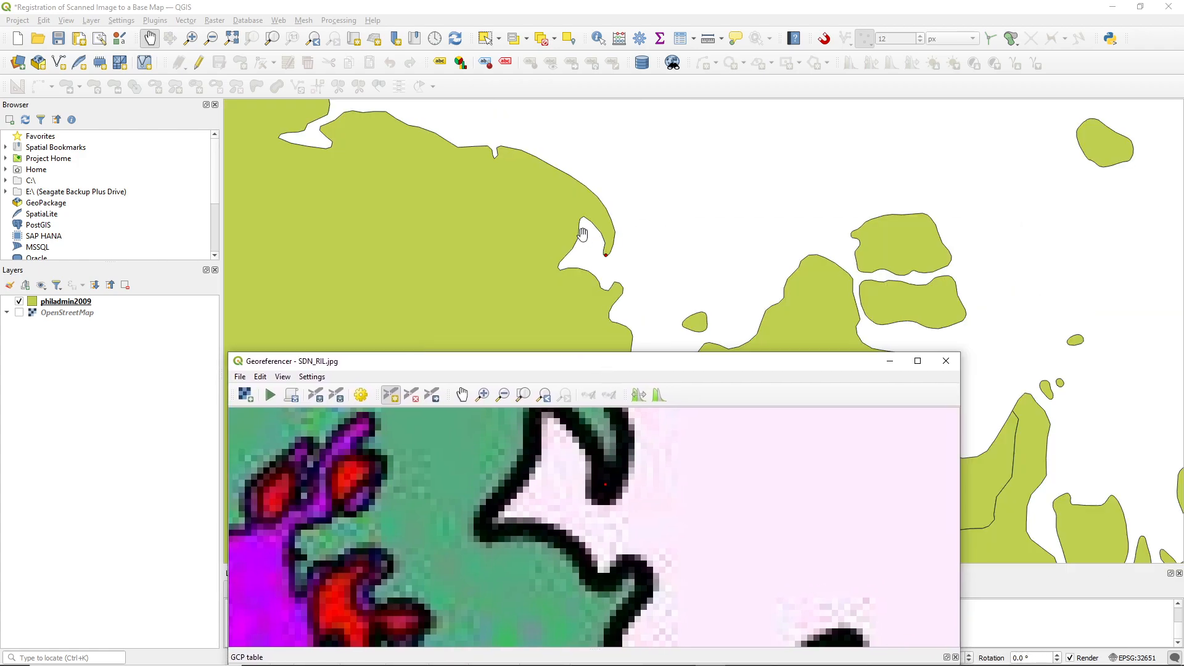
Add a second control point at the northern head of the small bay behind the hook, matching scan to base map
{"action": "scroll", "coordinate": [543, 455], "scroll_direction": "down", "scroll_amount": 1}
{"action": "scroll", "coordinate": [543, 423], "scroll_direction": "up", "scroll_amount": 3}
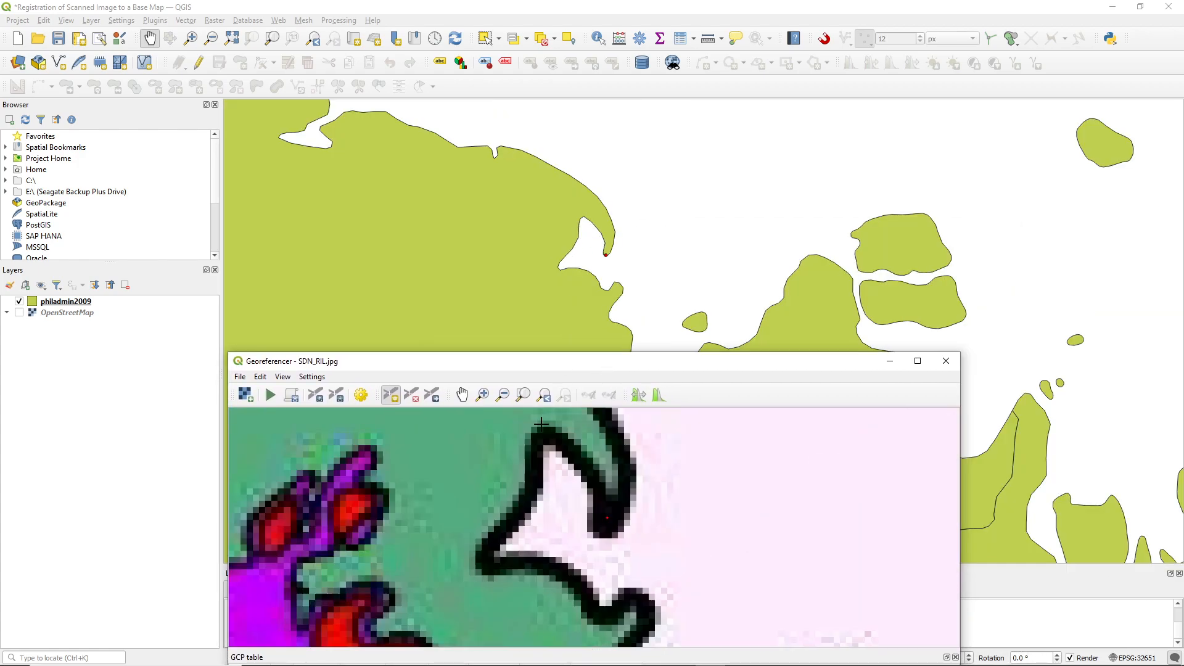
{"action": "left_click", "coordinate": [544, 430]}
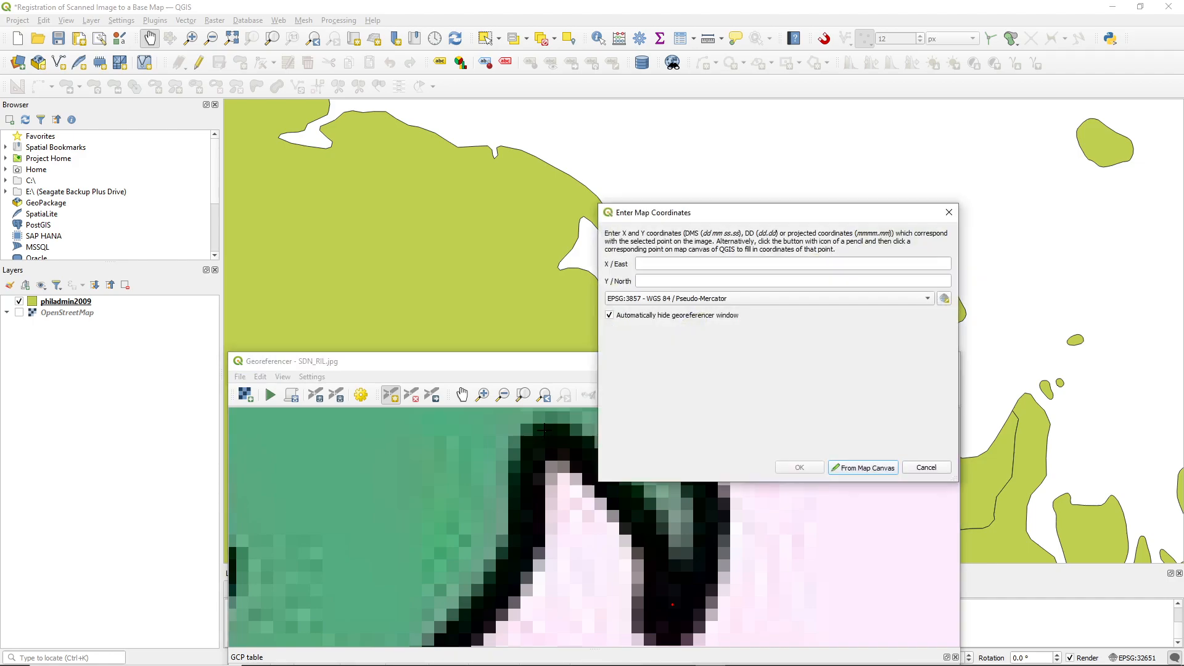
{"action": "left_click", "coordinate": [849, 471]}
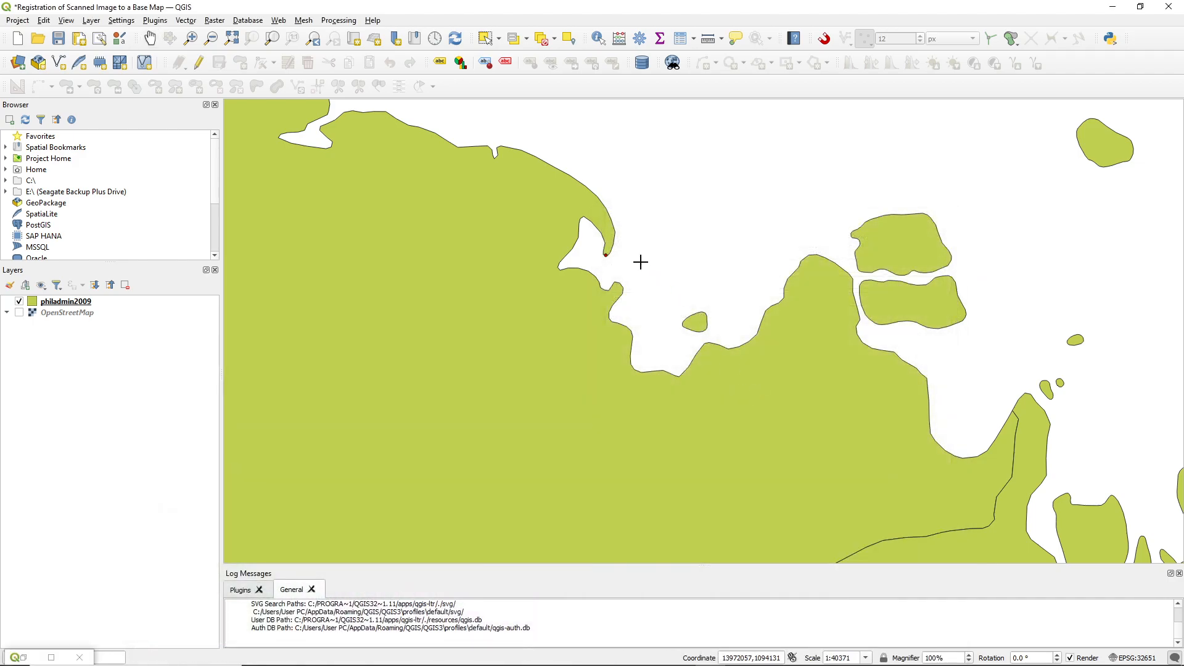
{"action": "scroll", "coordinate": [582, 200], "scroll_direction": "up", "scroll_amount": 3}
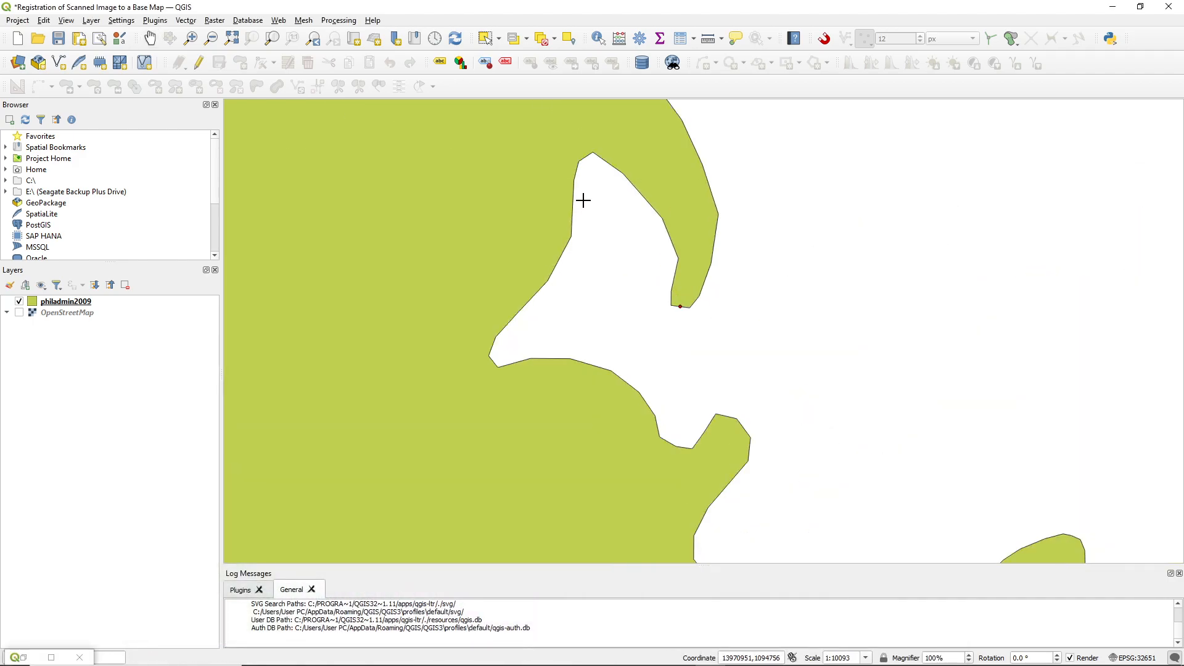
{"action": "left_click", "coordinate": [590, 154]}
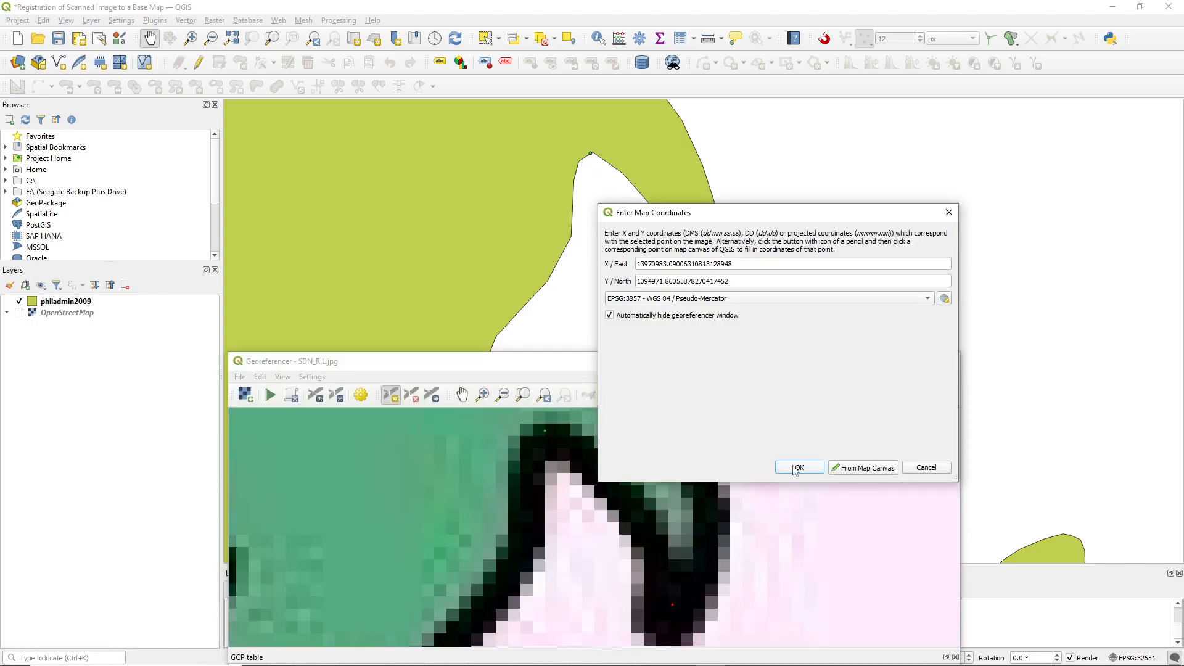
{"action": "left_click", "coordinate": [797, 467]}
Add a third control point at the westernmost inner corner of the same bay, matching scan to base map
{"action": "scroll", "coordinate": [592, 511], "scroll_direction": "down", "scroll_amount": 5}
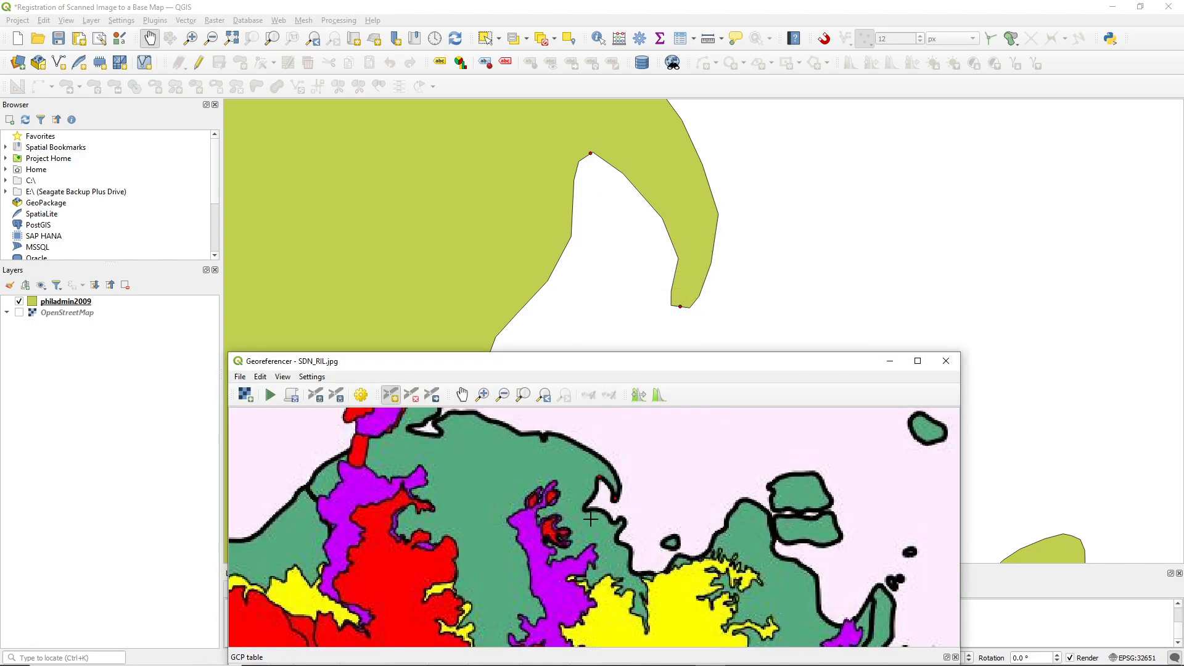
{"action": "scroll", "coordinate": [590, 510], "scroll_direction": "up", "scroll_amount": 5}
{"action": "scroll", "coordinate": [565, 506], "scroll_direction": "up", "scroll_amount": 2}
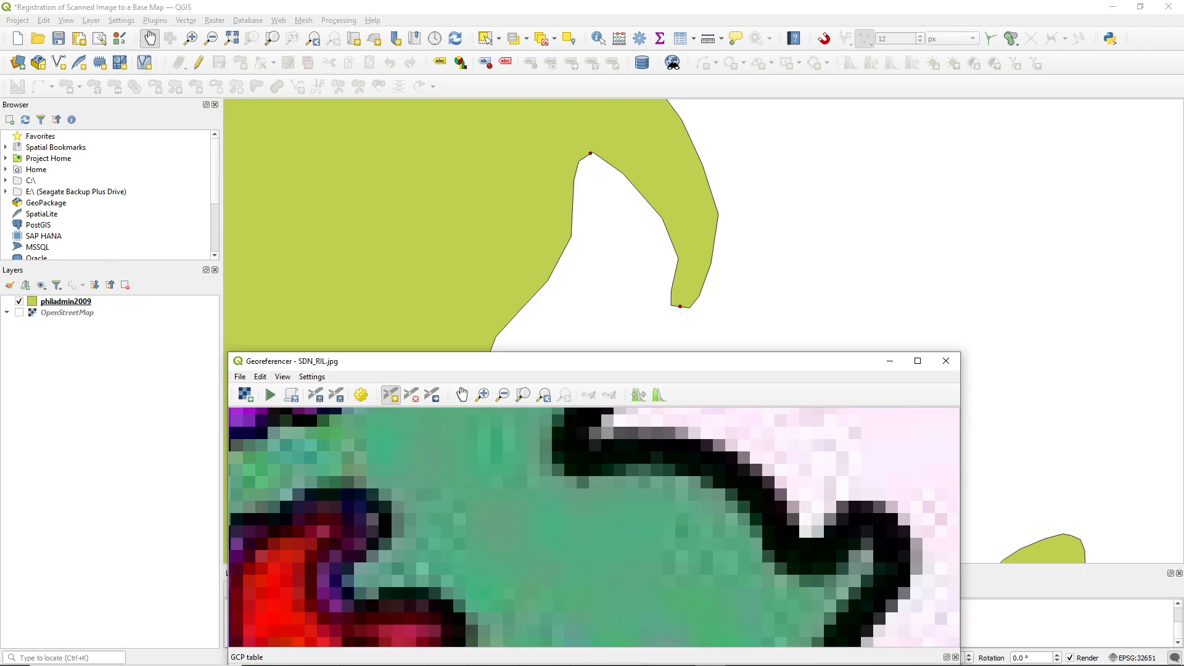
{"action": "left_click", "coordinate": [561, 455]}
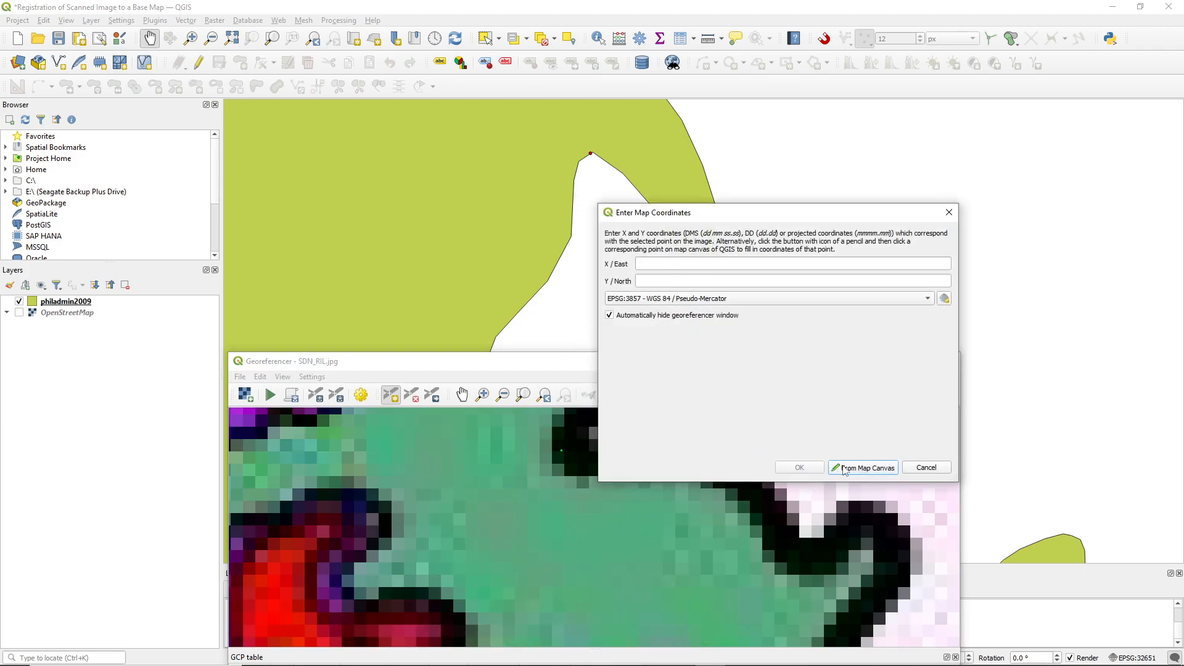
{"action": "left_click", "coordinate": [845, 468]}
{"action": "scroll", "coordinate": [494, 349], "scroll_direction": "up", "scroll_amount": 2}
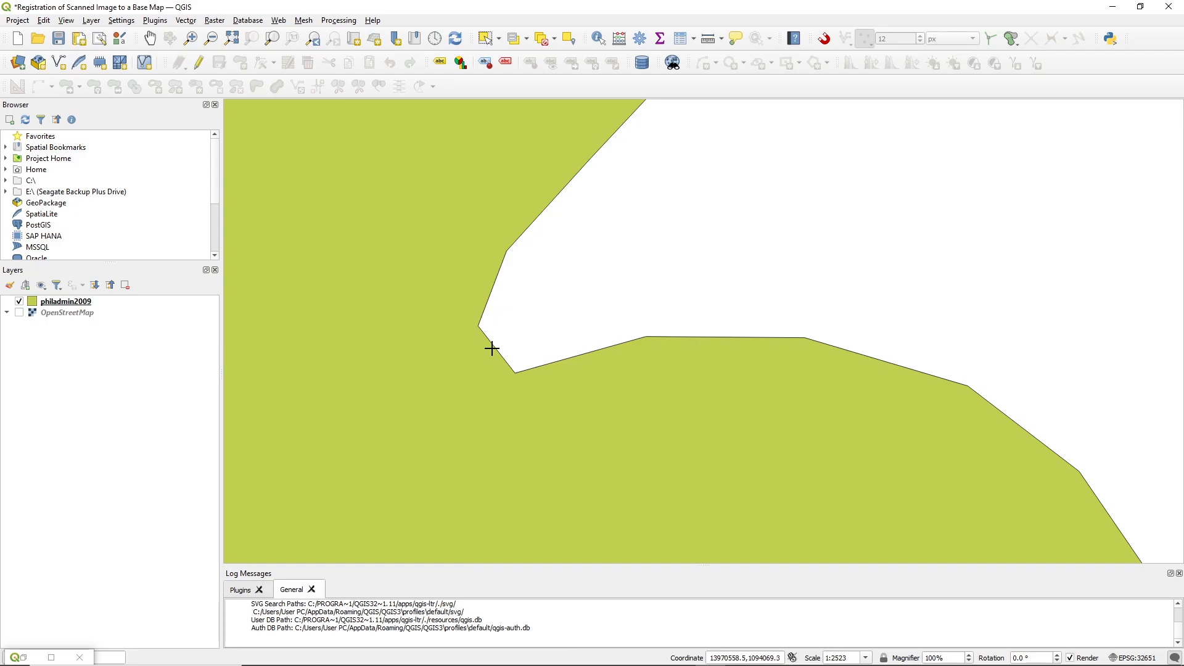
{"action": "left_click", "coordinate": [492, 349]}
{"action": "left_click", "coordinate": [799, 465]}
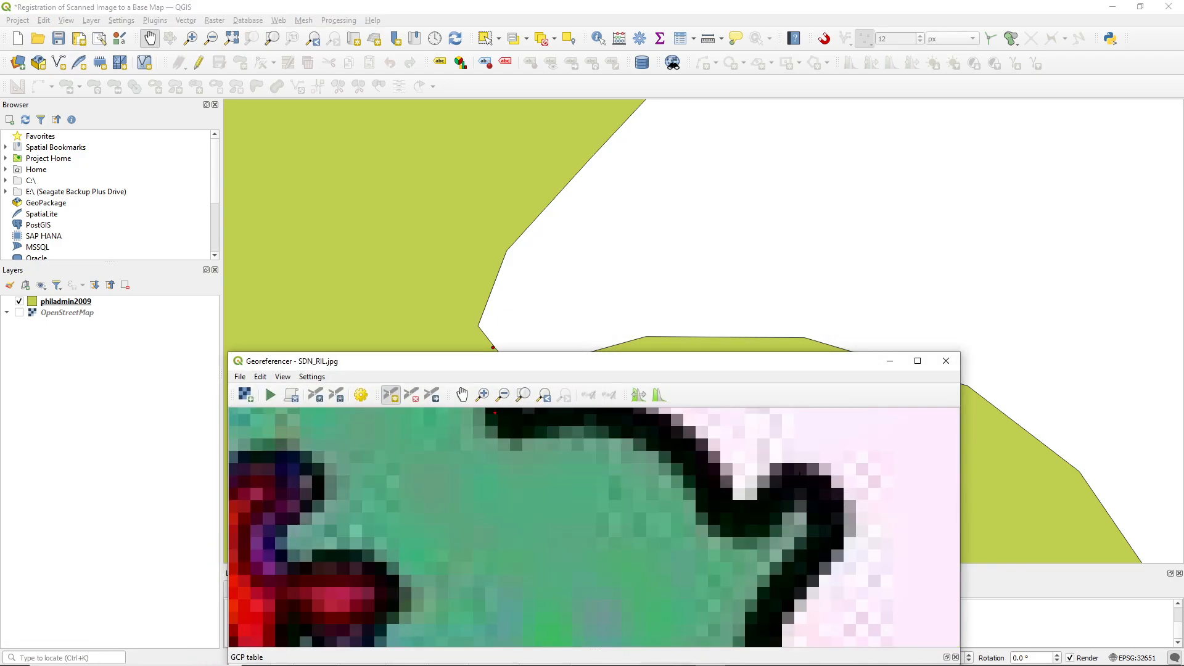
Add a fourth control point on the small headland south of the hook tip, matching scan to base map
{"action": "left_click", "coordinate": [801, 497]}
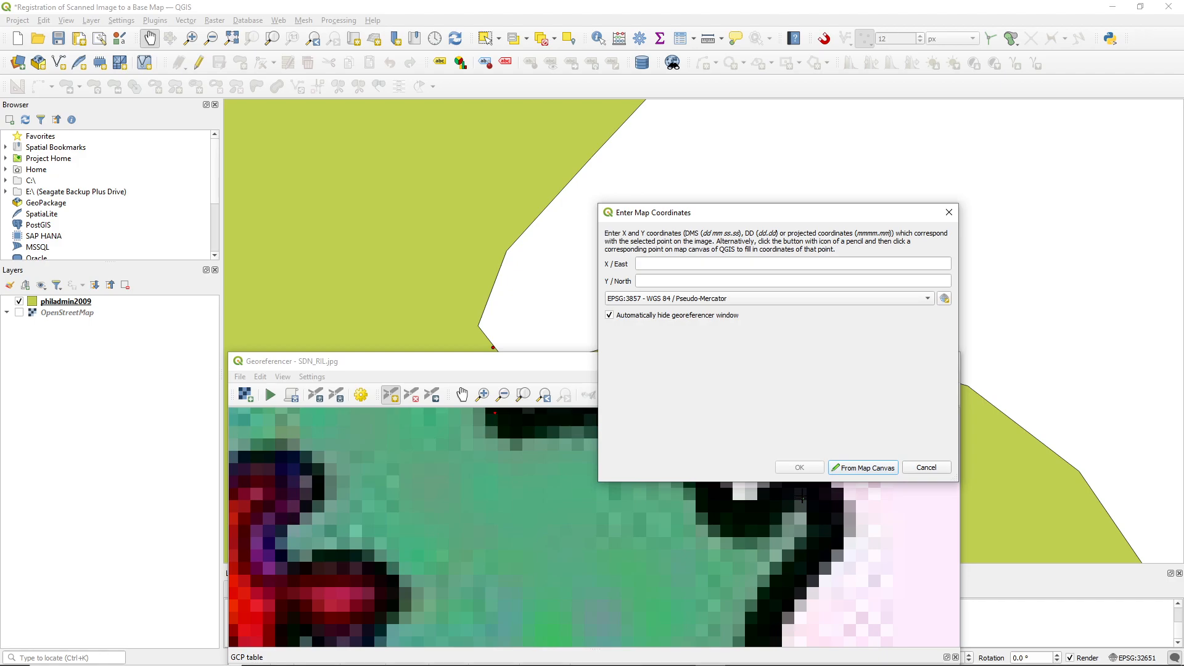
{"action": "left_click", "coordinate": [862, 468]}
{"action": "scroll", "coordinate": [798, 383], "scroll_direction": "up", "scroll_amount": 4}
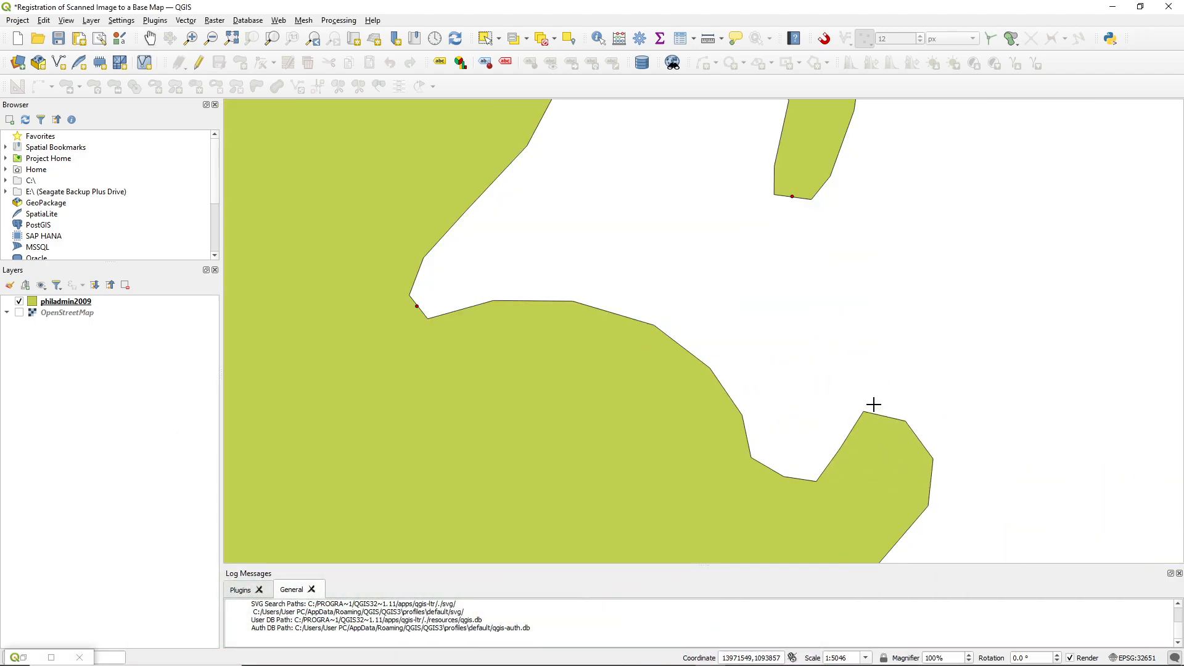
{"action": "scroll", "coordinate": [873, 403], "scroll_direction": "up", "scroll_amount": 1}
{"action": "left_click", "coordinate": [854, 419]}
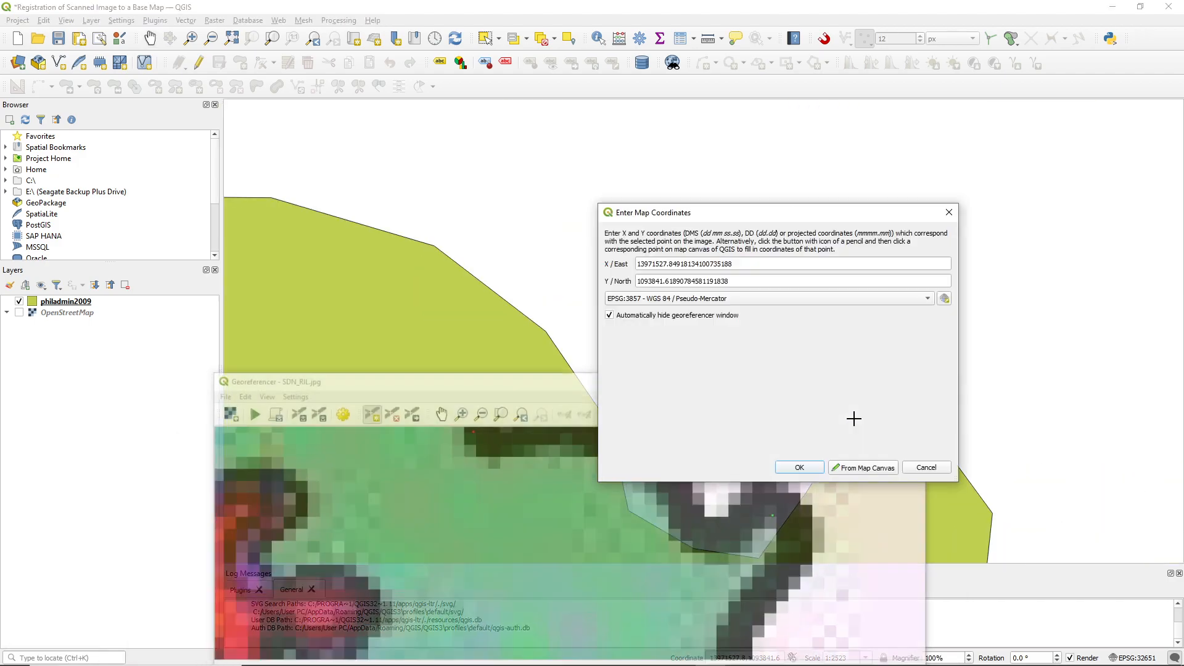
{"action": "left_click", "coordinate": [785, 467]}
Compare the scan's northern coastline and nearby islands with the base map to find further matching control point locations
{"action": "scroll", "coordinate": [785, 467], "scroll_direction": "down", "scroll_amount": 5}
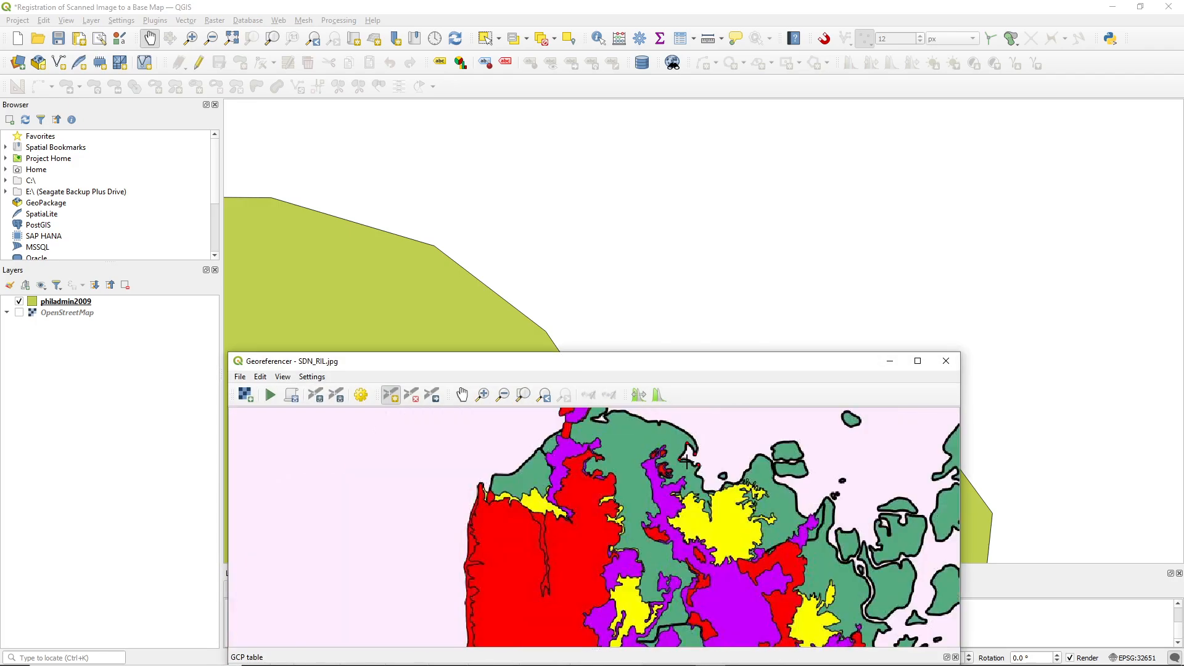
{"action": "scroll", "coordinate": [701, 457], "scroll_direction": "down", "scroll_amount": 5}
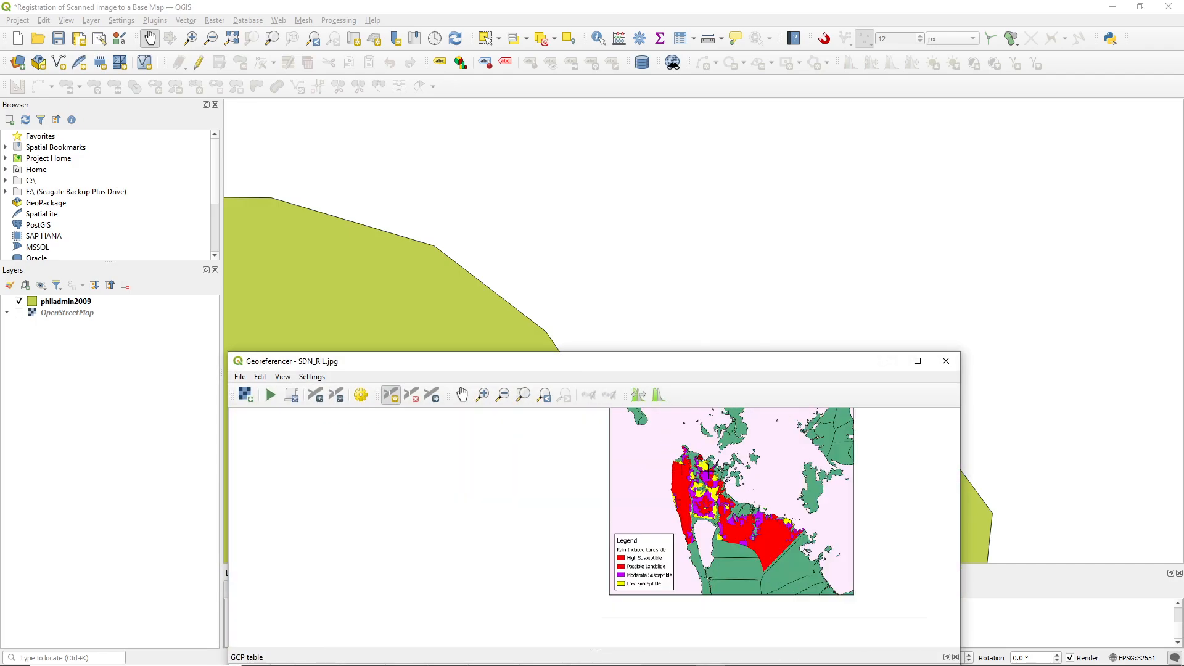
{"action": "scroll", "coordinate": [708, 454], "scroll_direction": "up", "scroll_amount": 3}
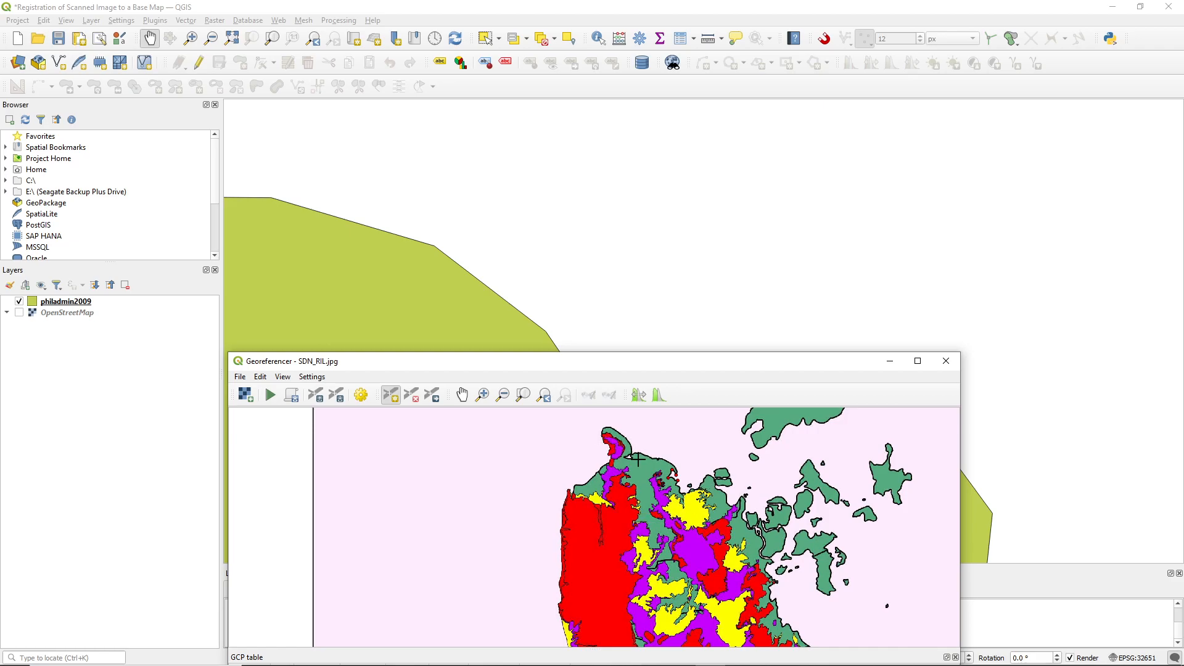
{"action": "scroll", "coordinate": [626, 455], "scroll_direction": "up", "scroll_amount": 5}
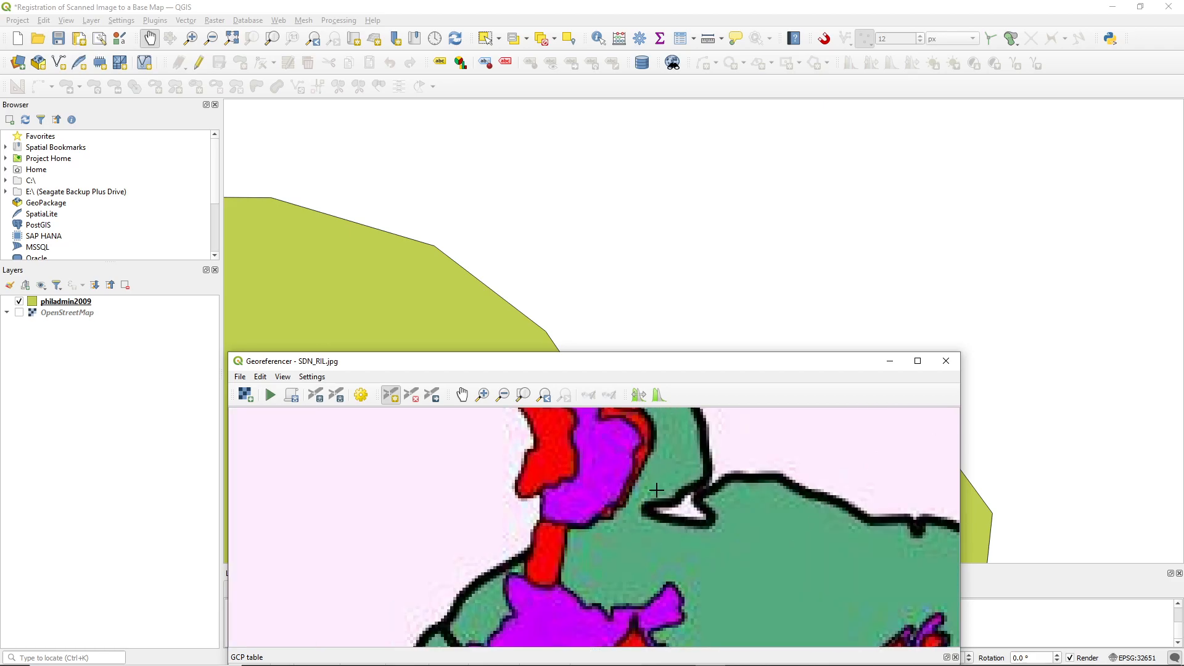
{"action": "scroll", "coordinate": [654, 489], "scroll_direction": "up", "scroll_amount": 4}
{"action": "scroll", "coordinate": [740, 511], "scroll_direction": "down", "scroll_amount": 5}
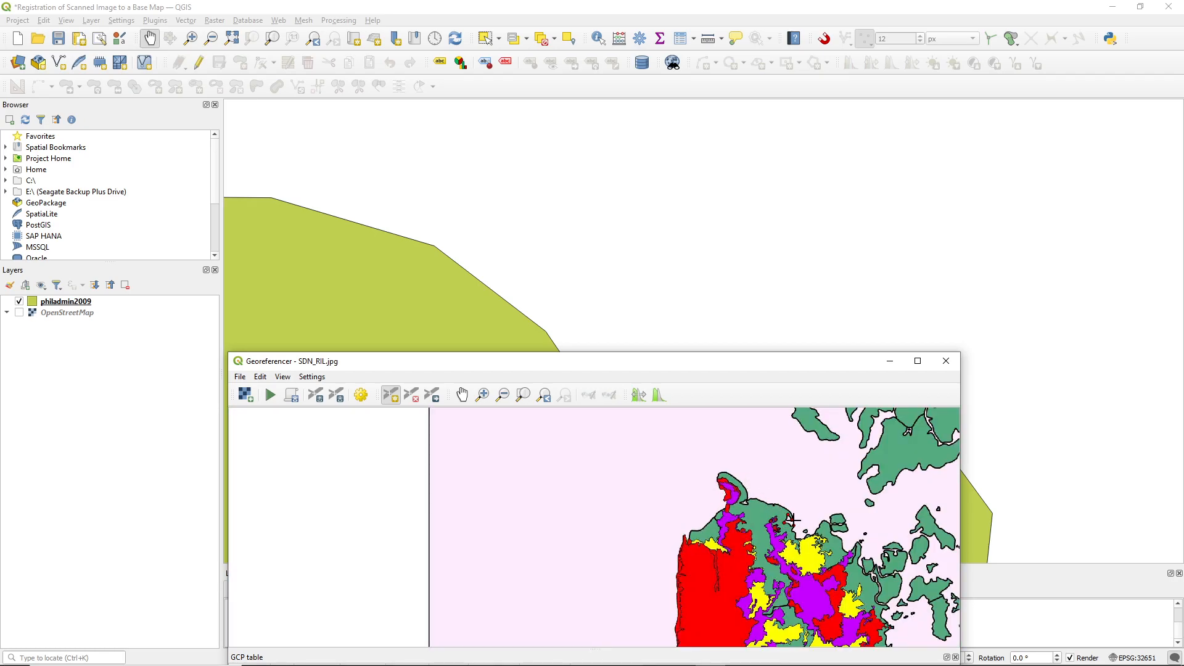
{"action": "scroll", "coordinate": [792, 519], "scroll_direction": "down", "scroll_amount": 2}
{"action": "scroll", "coordinate": [497, 335], "scroll_direction": "down", "scroll_amount": 1}
{"action": "scroll", "coordinate": [771, 505], "scroll_direction": "up", "scroll_amount": 3}
{"action": "scroll", "coordinate": [771, 505], "scroll_direction": "down", "scroll_amount": 3}
{"action": "scroll", "coordinate": [497, 323], "scroll_direction": "down", "scroll_amount": 1}
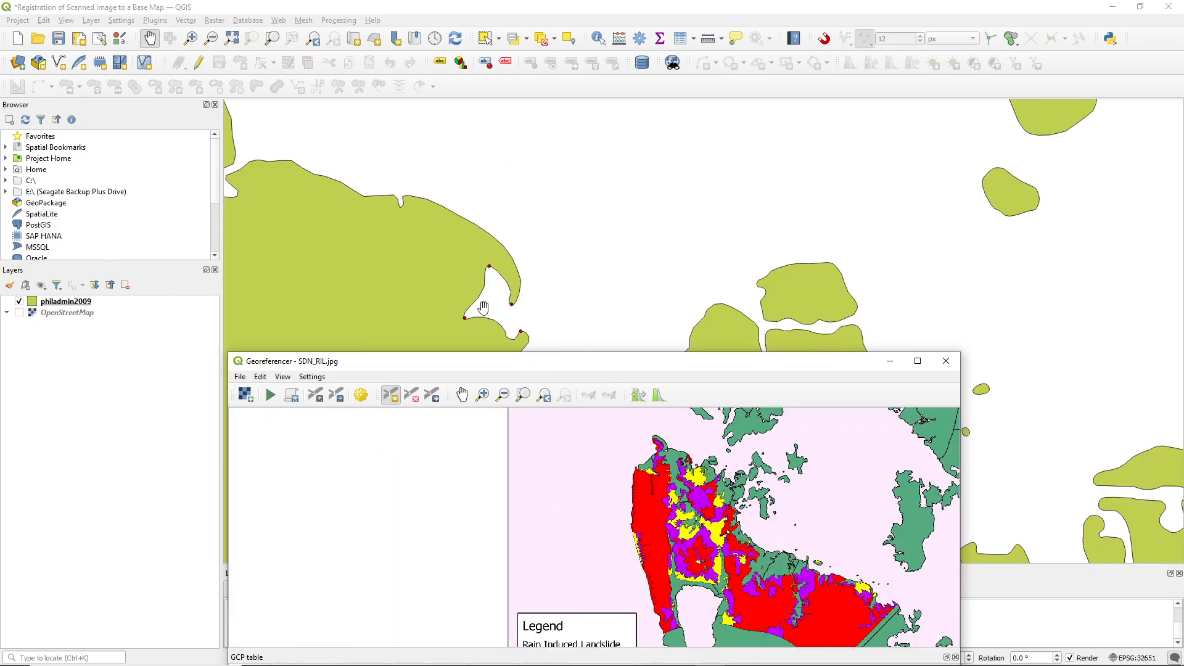
{"action": "scroll", "coordinate": [504, 304], "scroll_direction": "up", "scroll_amount": 1}
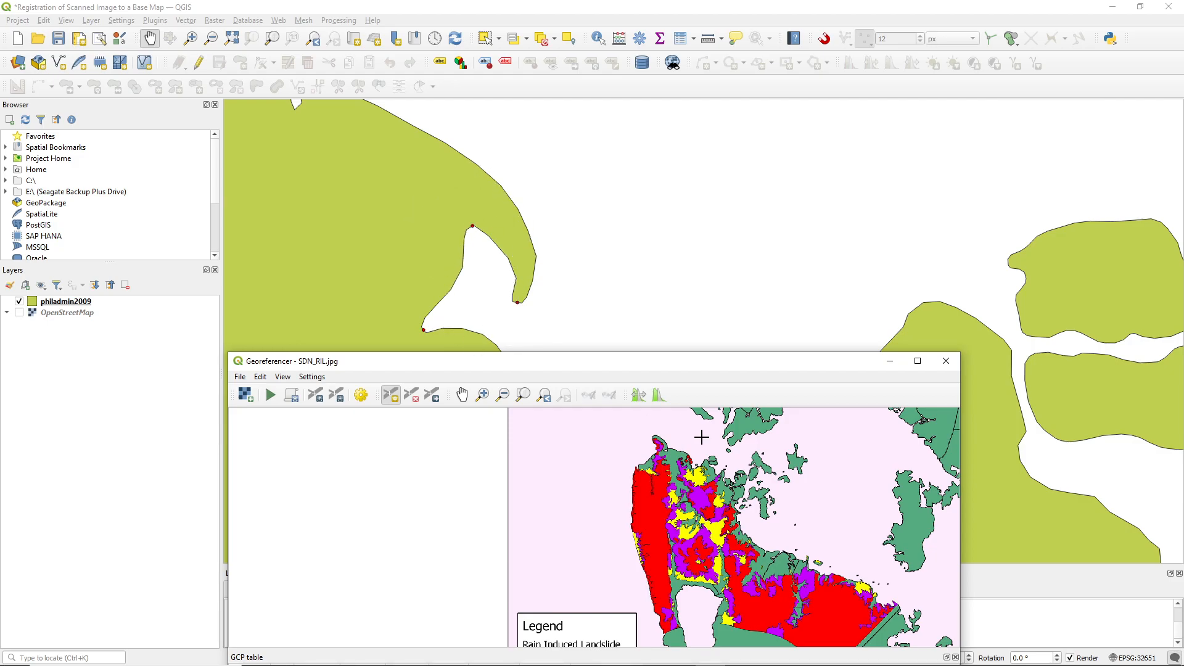
{"action": "scroll", "coordinate": [738, 494], "scroll_direction": "up", "scroll_amount": 2}
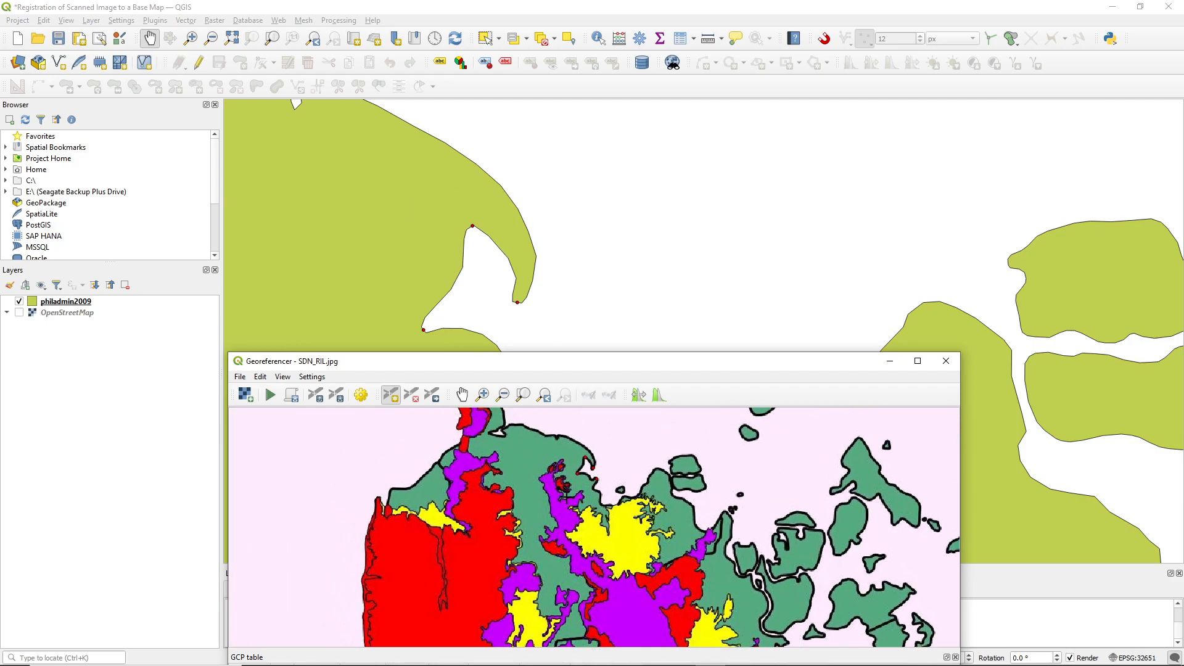
{"action": "scroll", "coordinate": [590, 470], "scroll_direction": "up", "scroll_amount": 3}
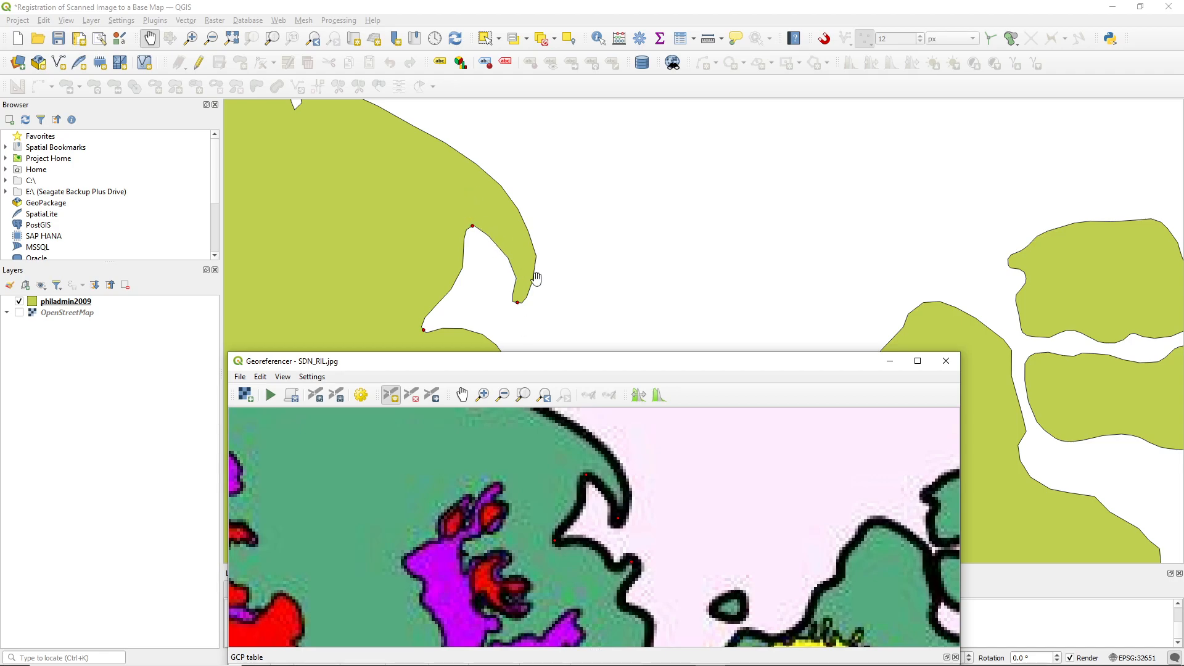
{"action": "scroll", "coordinate": [376, 161], "scroll_direction": "down", "scroll_amount": 1}
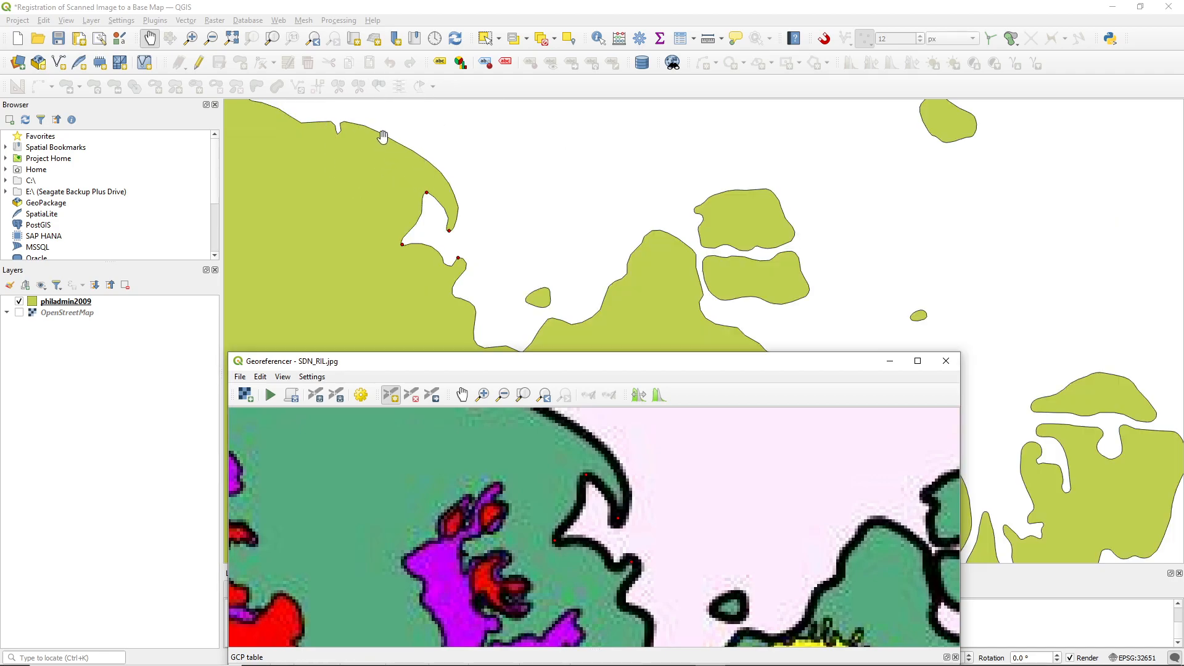
Add a fifth control point at the western tip of the narrow inlet on the northern coast, matching scan to base map
{"action": "left_click_drag", "start_coordinate": [522, 442], "coordinate": [549, 528]}
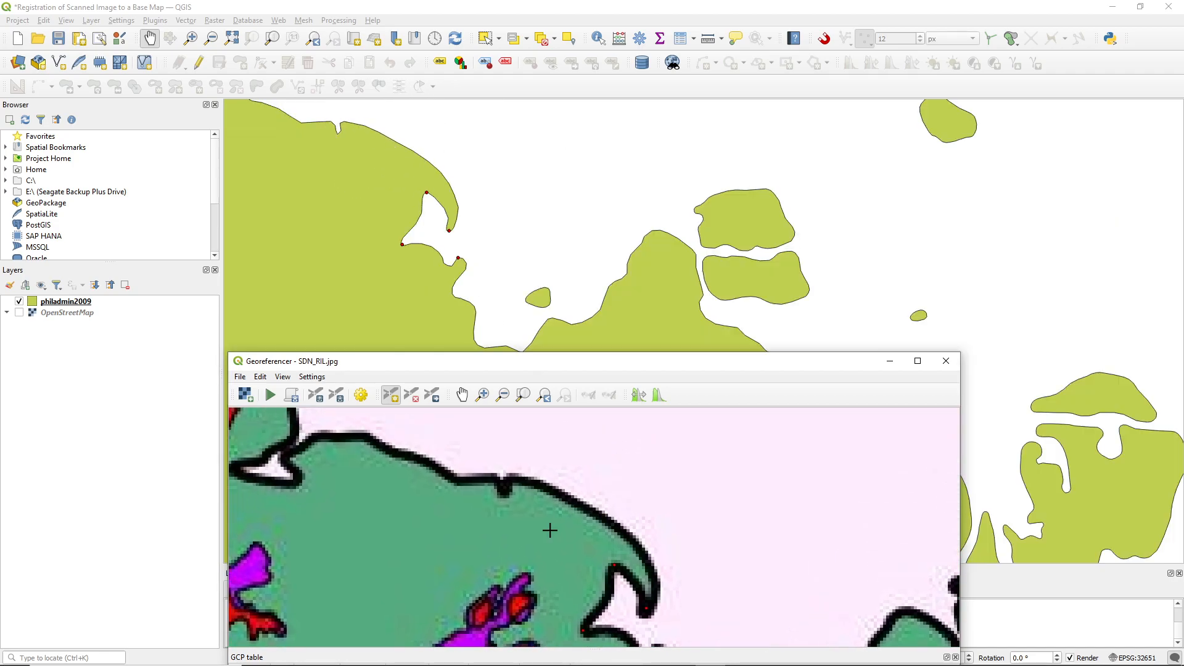
{"action": "left_click", "coordinate": [593, 503]}
{"action": "key", "text": "ctrl"}
{"action": "key", "text": "ctrl"}
{"action": "scroll", "coordinate": [310, 499], "scroll_direction": "down", "scroll_amount": 2}
{"action": "scroll", "coordinate": [317, 499], "scroll_direction": "up", "scroll_amount": 4}
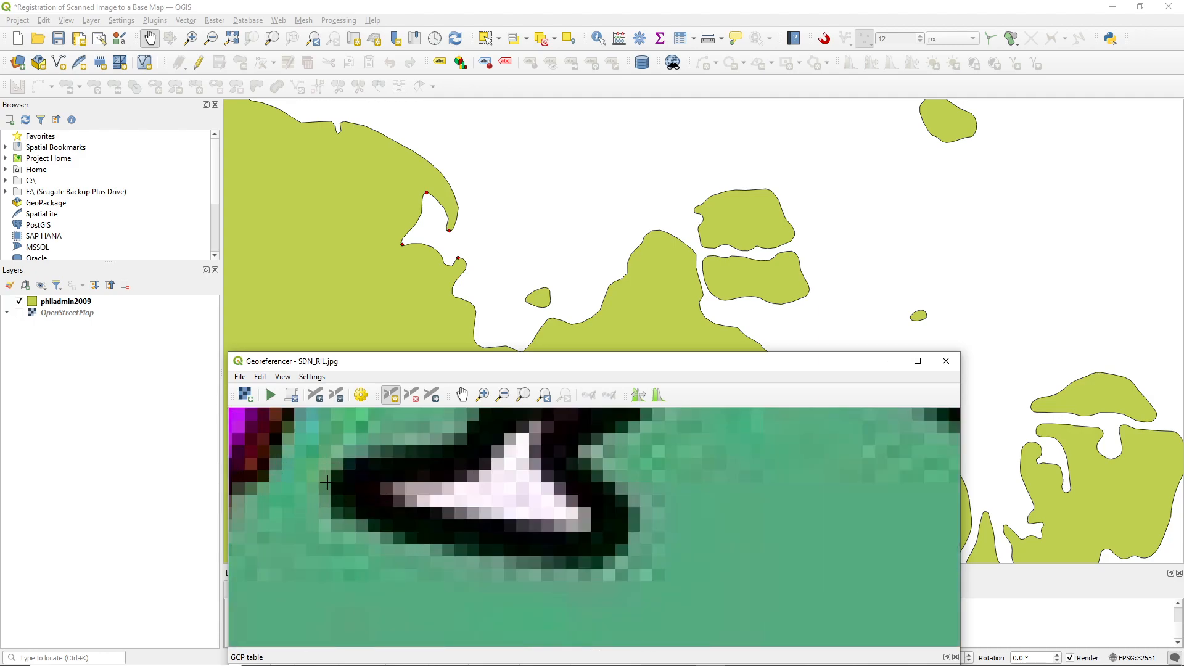
{"action": "left_click", "coordinate": [340, 485]}
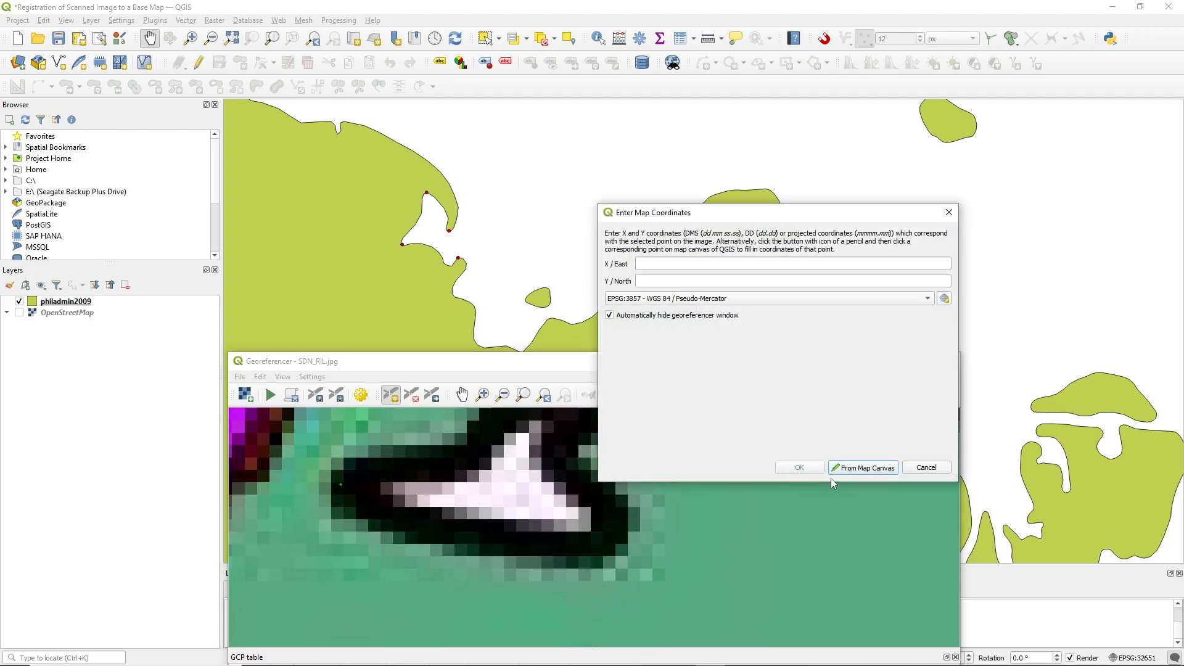
{"action": "left_click", "coordinate": [866, 473]}
{"action": "scroll", "coordinate": [397, 190], "scroll_direction": "up", "scroll_amount": 5}
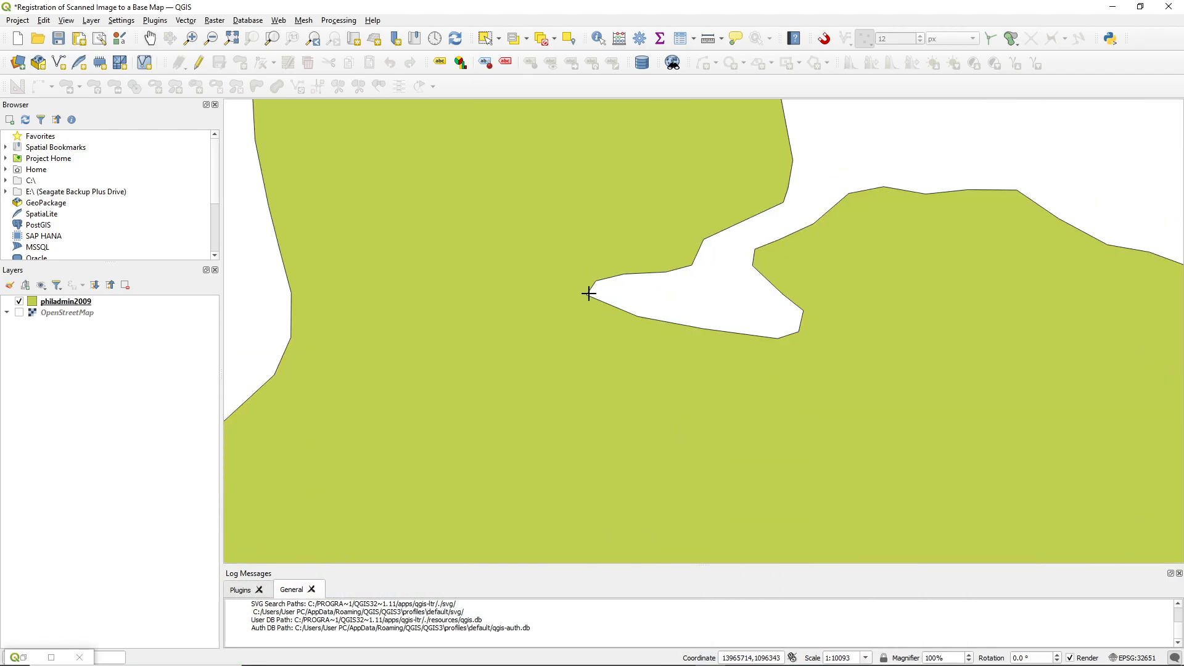
{"action": "left_click", "coordinate": [589, 291]}
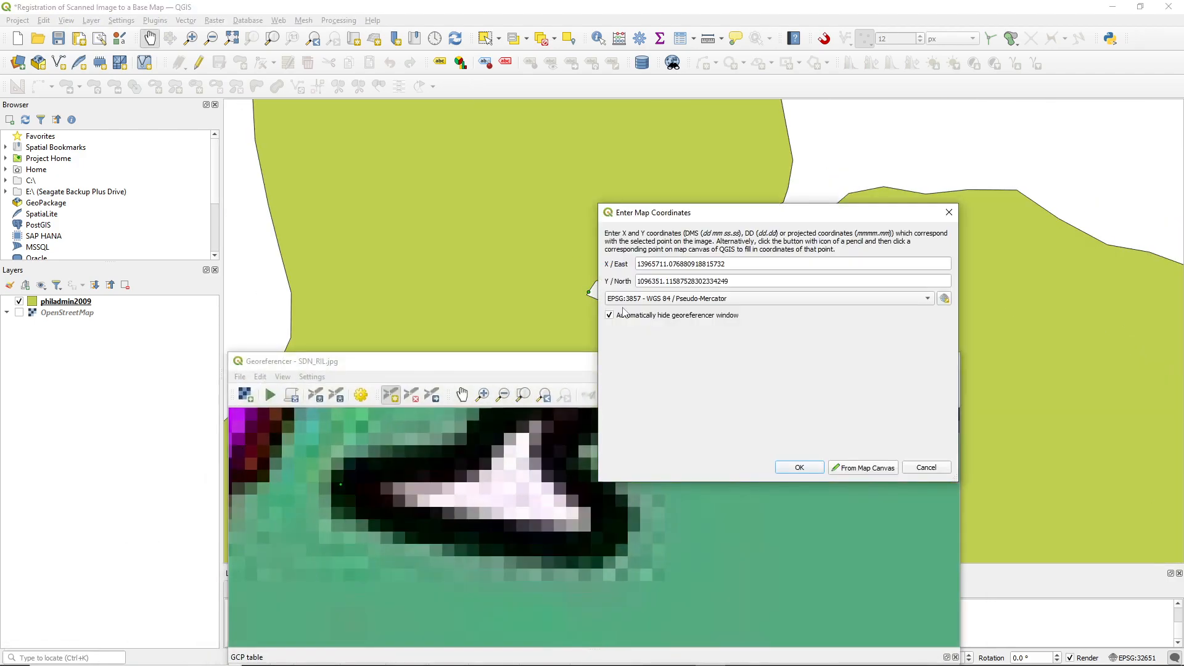
{"action": "left_click", "coordinate": [799, 467]}
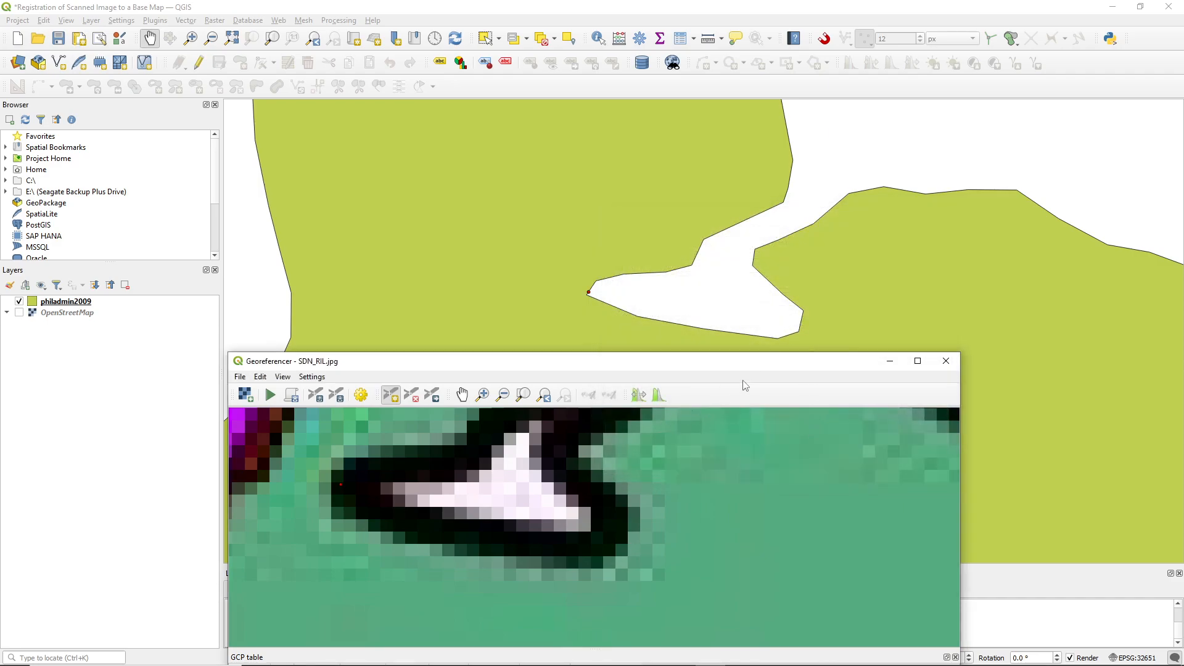
Add a sixth control point at the eastern end of the same narrow inlet, matching scan to base map
{"action": "left_click", "coordinate": [629, 532]}
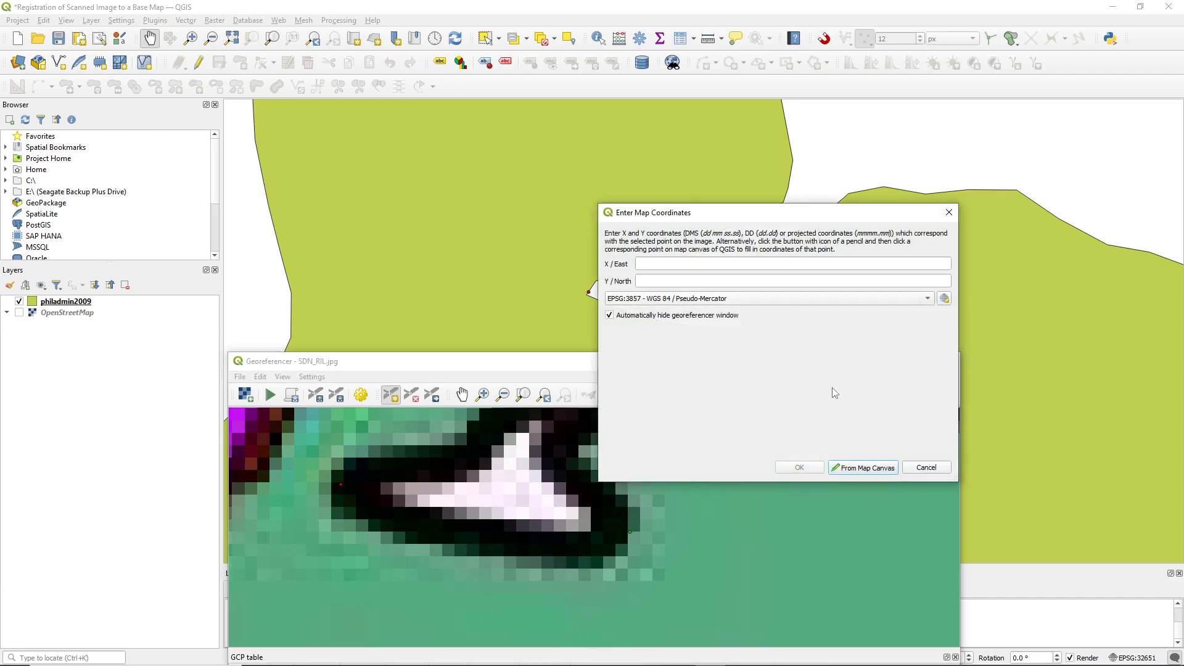
{"action": "left_click", "coordinate": [862, 468]}
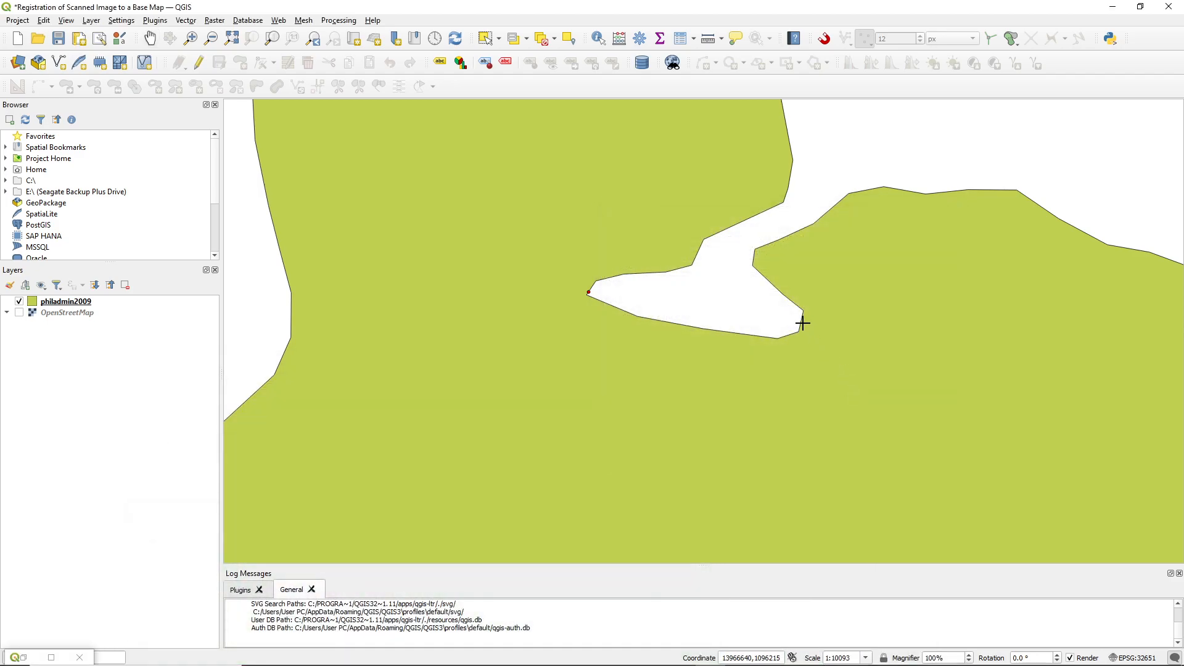
{"action": "left_click", "coordinate": [801, 322]}
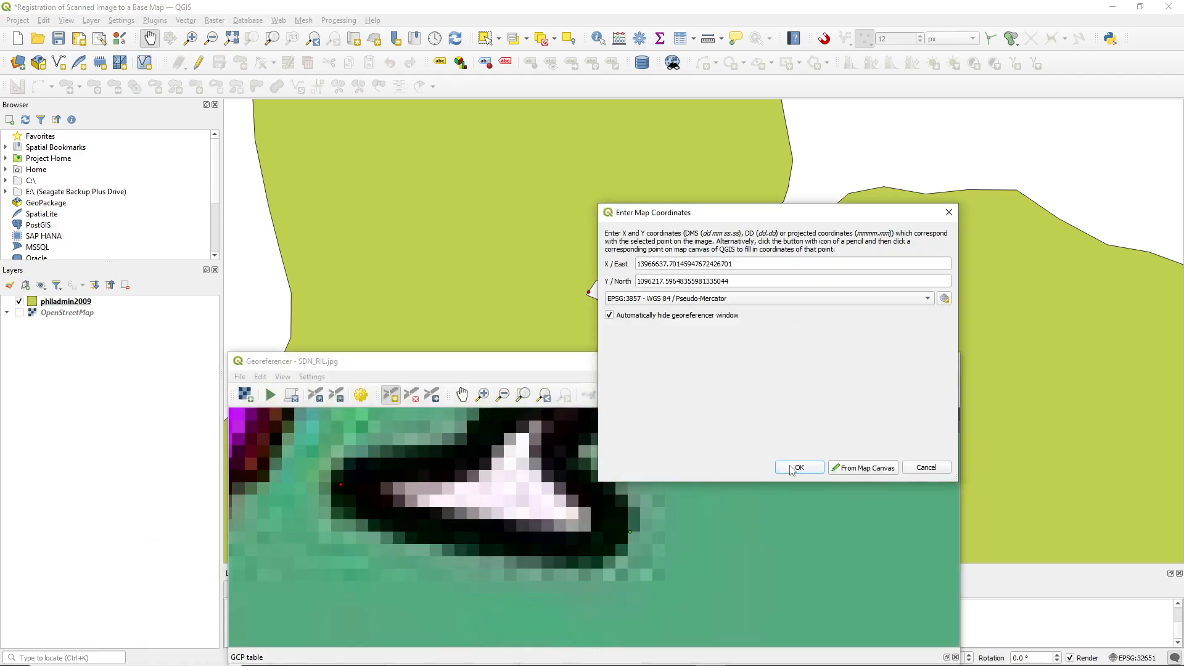
{"action": "left_click", "coordinate": [796, 468]}
Compare the scan's western coast and surrounding islands with the base map to find control point locations farther from the northern coast
{"action": "left_click_drag", "start_coordinate": [699, 362], "coordinate": [853, 210]}
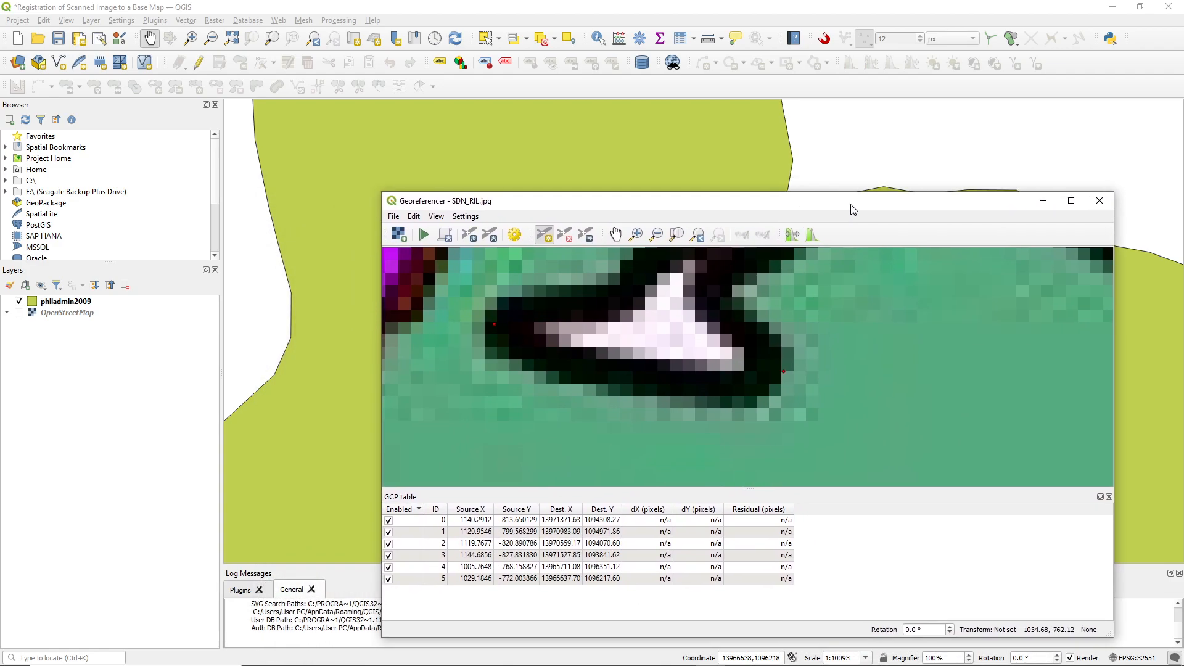
{"action": "key", "text": "ctrl"}
{"action": "left_click_drag", "start_coordinate": [764, 206], "coordinate": [550, 480]}
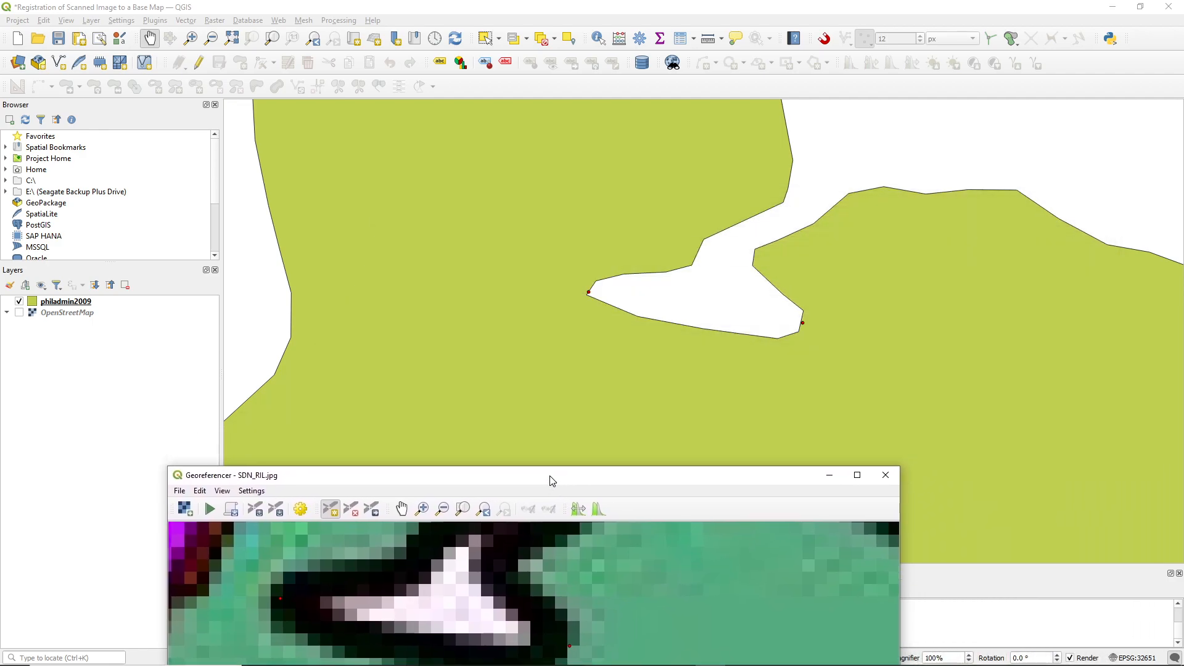
{"action": "scroll", "coordinate": [617, 327], "scroll_direction": "down", "scroll_amount": 3}
{"action": "scroll", "coordinate": [603, 420], "scroll_direction": "down", "scroll_amount": 2}
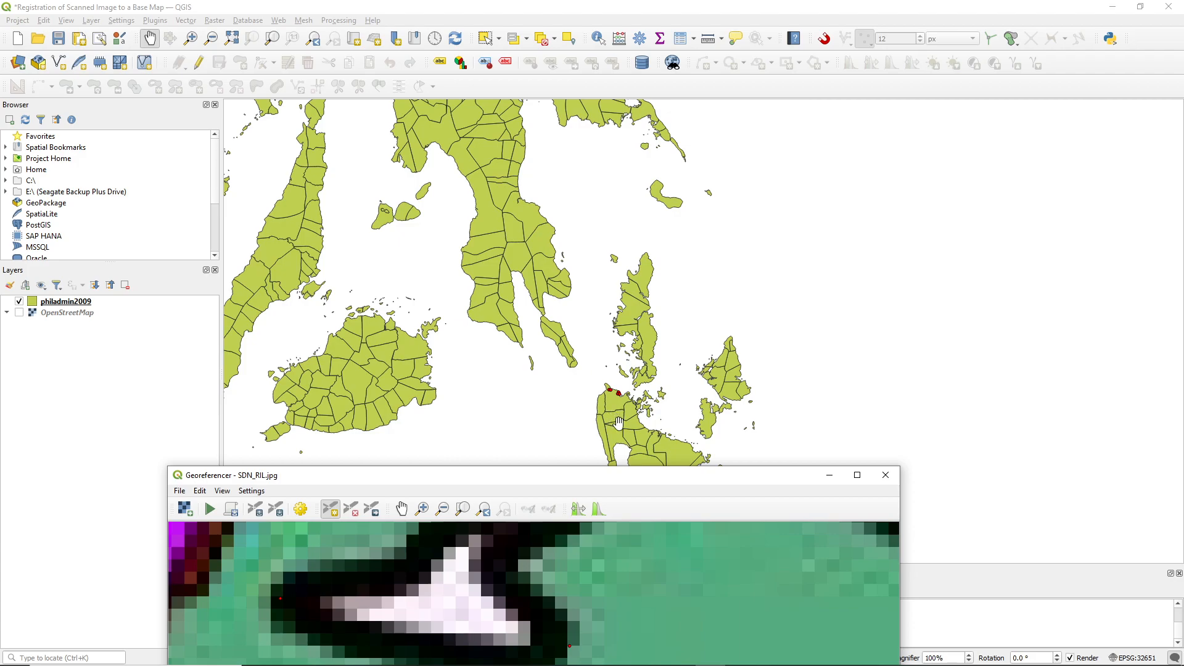
{"action": "left_click_drag", "start_coordinate": [610, 436], "coordinate": [623, 356]}
{"action": "scroll", "coordinate": [637, 372], "scroll_direction": "up", "scroll_amount": 1}
{"action": "left_click_drag", "start_coordinate": [569, 481], "coordinate": [701, 230]}
{"action": "scroll", "coordinate": [659, 361], "scroll_direction": "down", "scroll_amount": 5}
{"action": "scroll", "coordinate": [666, 392], "scroll_direction": "down", "scroll_amount": 2}
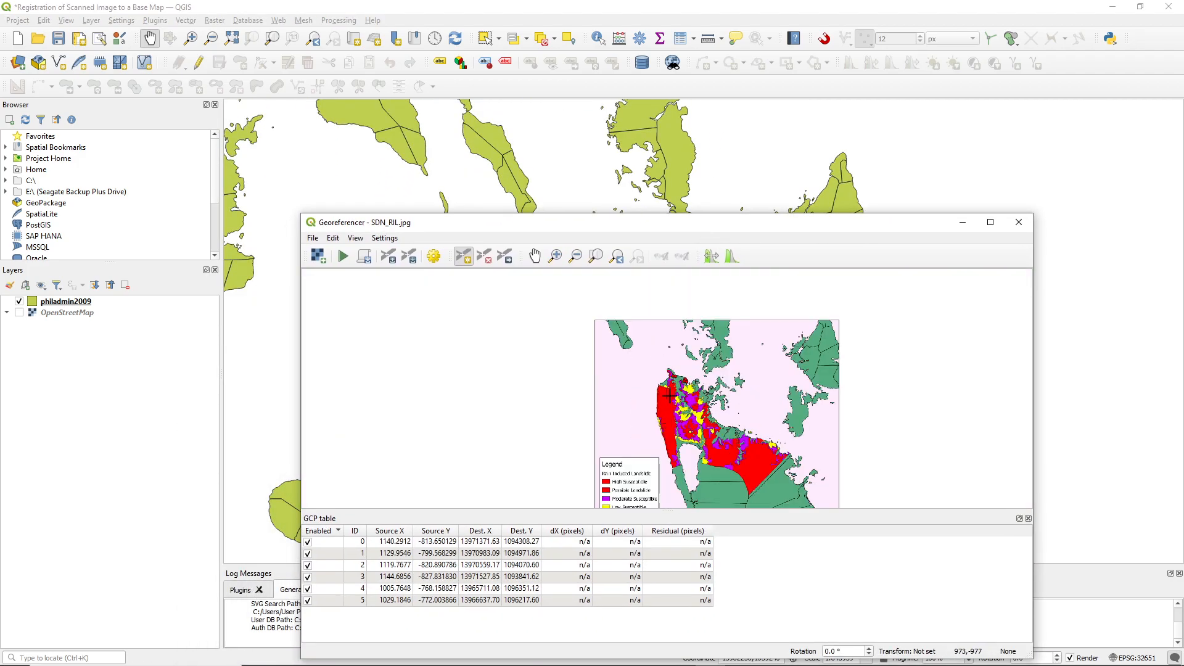
{"action": "scroll", "coordinate": [669, 398], "scroll_direction": "up", "scroll_amount": 2}
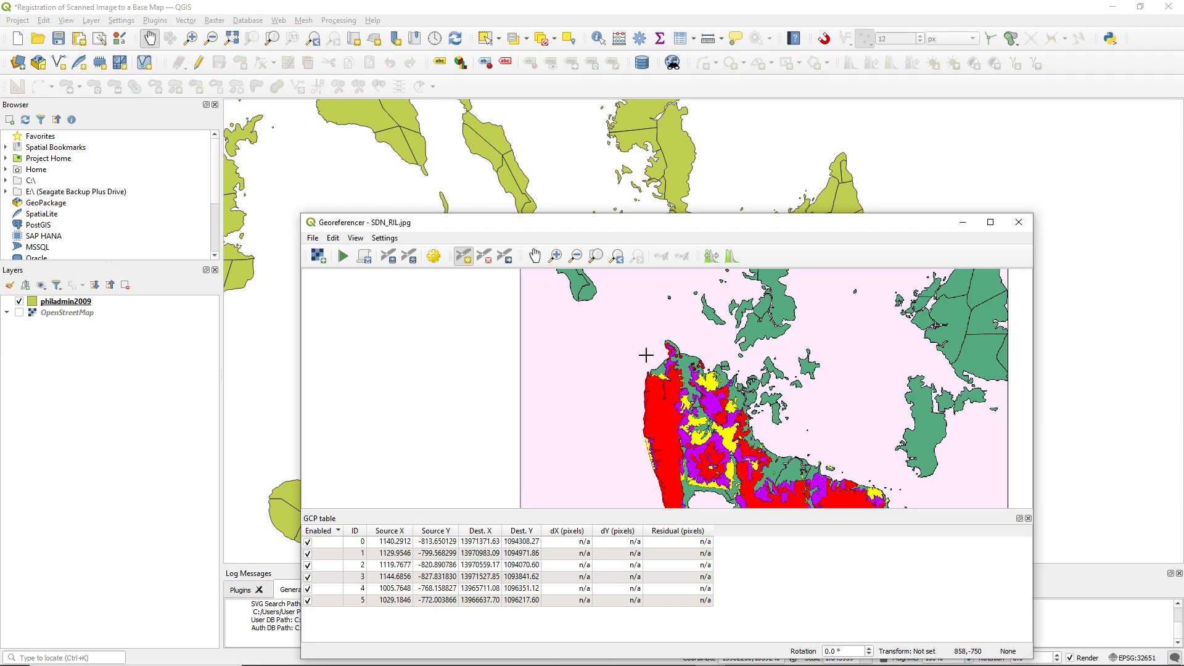
{"action": "scroll", "coordinate": [647, 349], "scroll_direction": "up", "scroll_amount": 3}
{"action": "scroll", "coordinate": [577, 206], "scroll_direction": "down", "scroll_amount": 3}
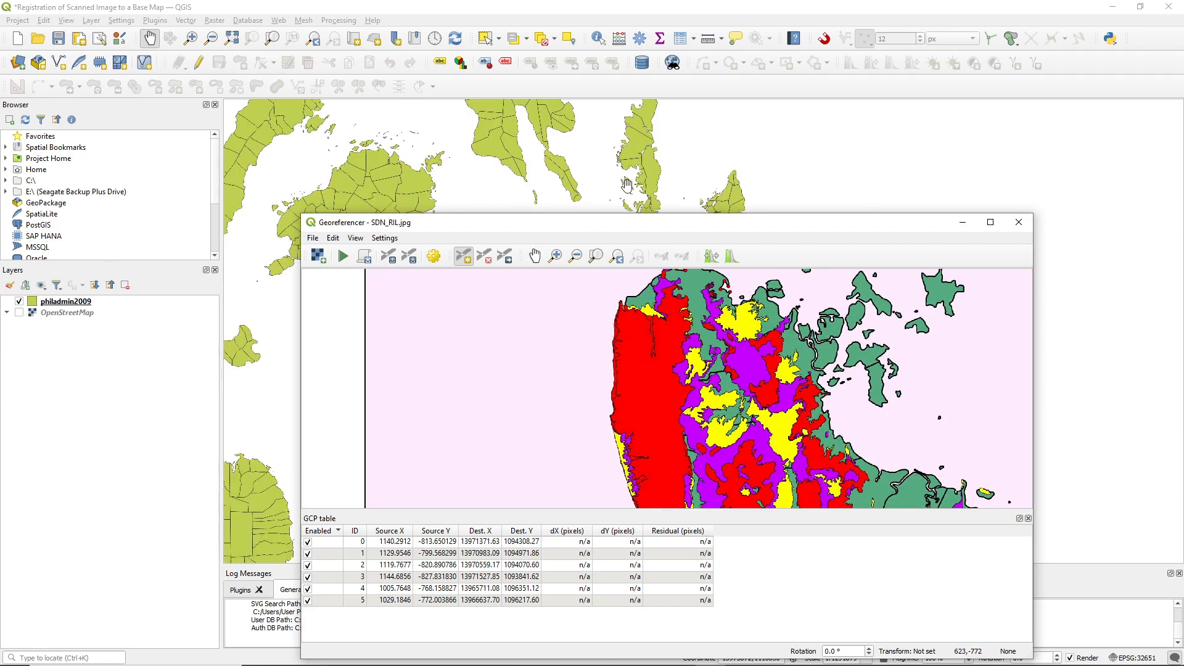
{"action": "left_click_drag", "start_coordinate": [625, 225], "coordinate": [649, 374]}
{"action": "scroll", "coordinate": [644, 236], "scroll_direction": "up", "scroll_amount": 2}
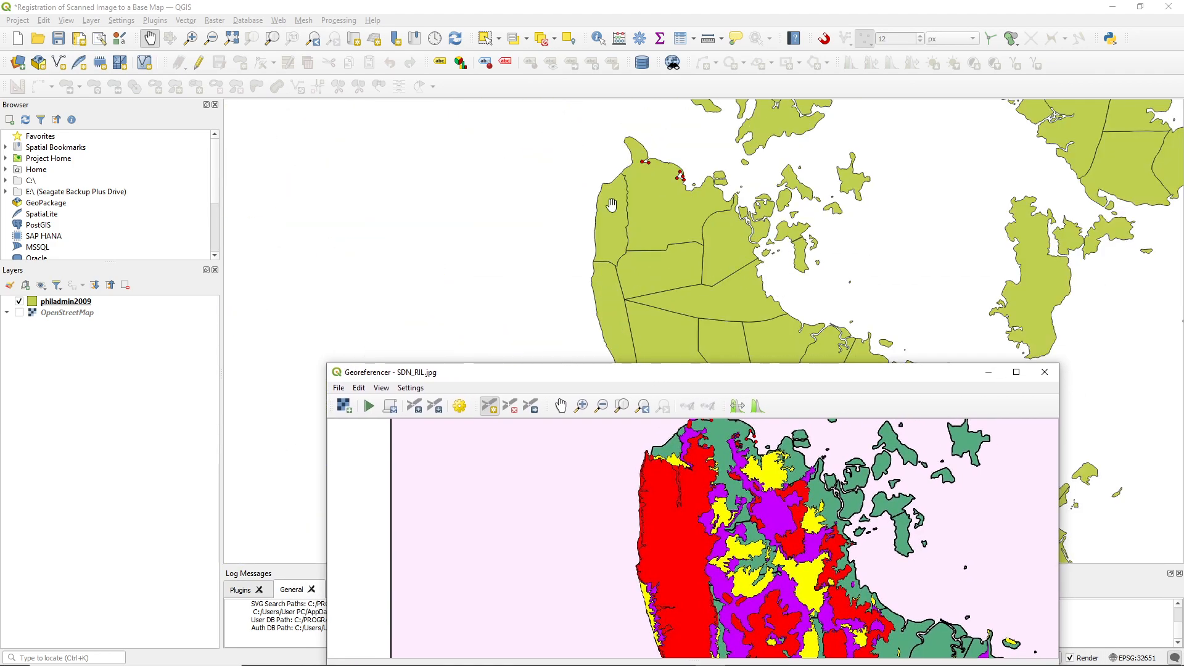
{"action": "scroll", "coordinate": [610, 240], "scroll_direction": "up", "scroll_amount": 1}
{"action": "scroll", "coordinate": [689, 555], "scroll_direction": "up", "scroll_amount": 1}
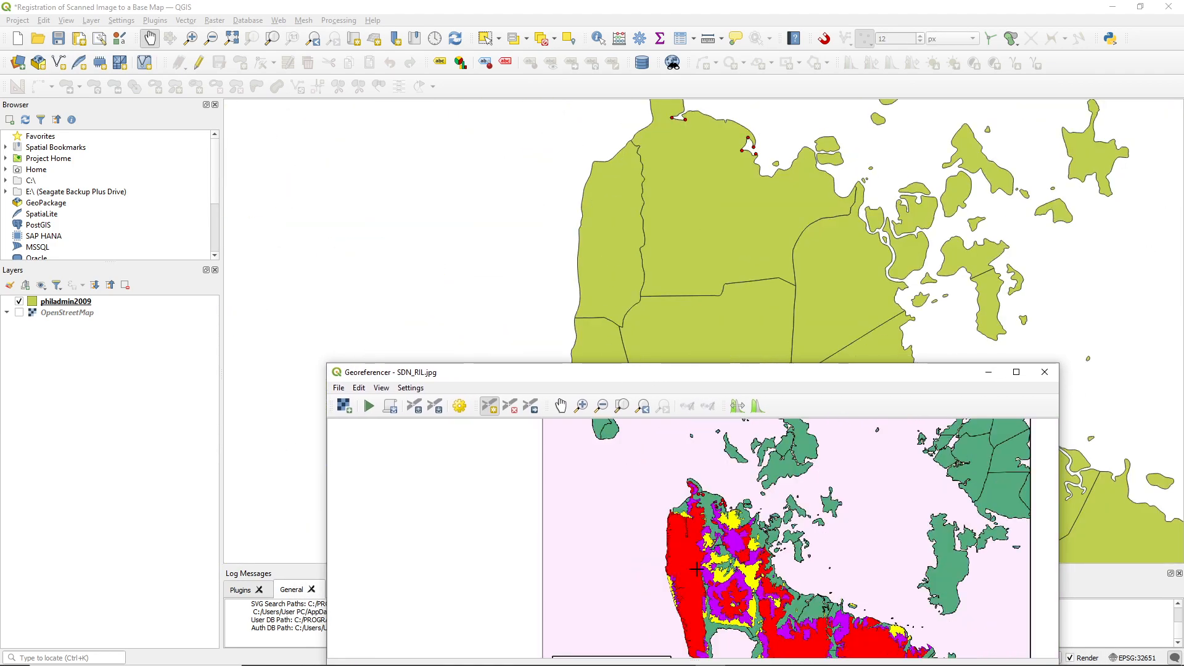
Add a seventh control point on the small spur at the northwest corner of the large southern bay, matching scan to base map
{"action": "scroll", "coordinate": [719, 590], "scroll_direction": "up", "scroll_amount": 1}
{"action": "scroll", "coordinate": [717, 567], "scroll_direction": "up", "scroll_amount": 4}
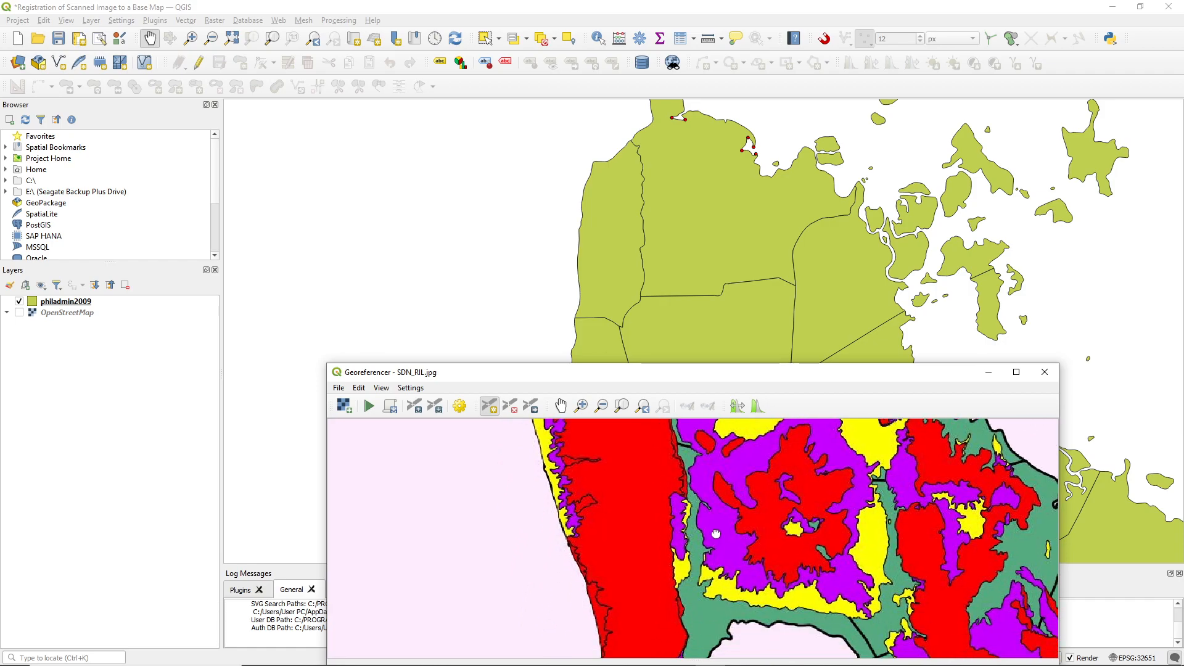
{"action": "scroll", "coordinate": [757, 494], "scroll_direction": "up", "scroll_amount": 3}
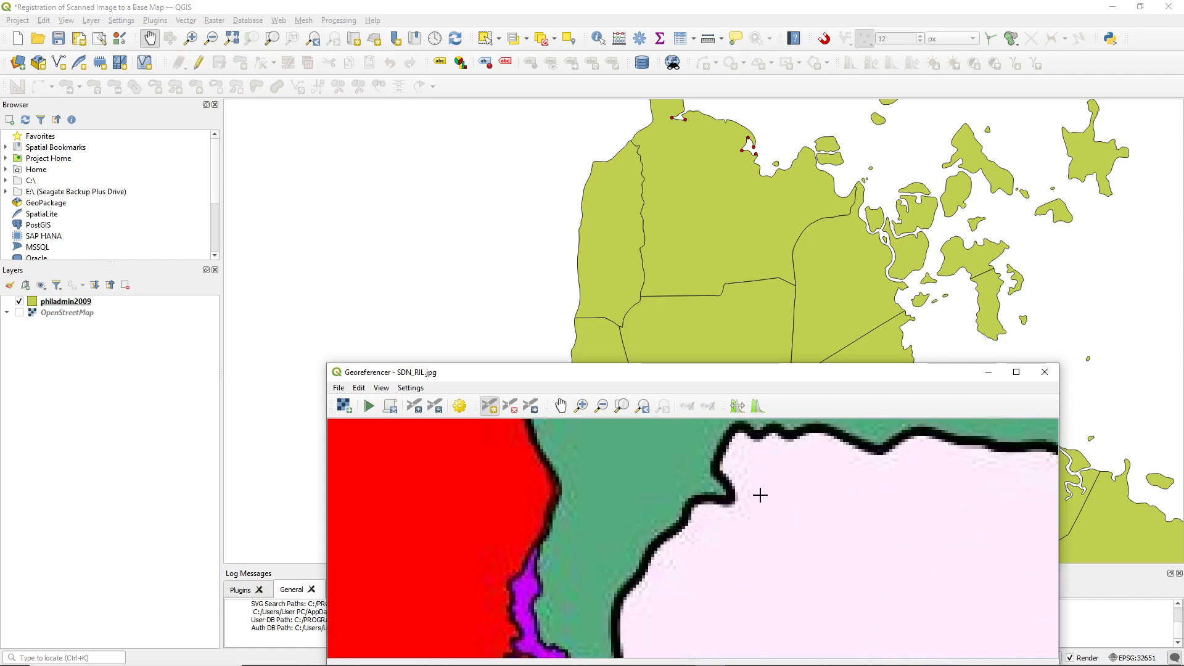
{"action": "scroll", "coordinate": [700, 332], "scroll_direction": "down", "scroll_amount": 4}
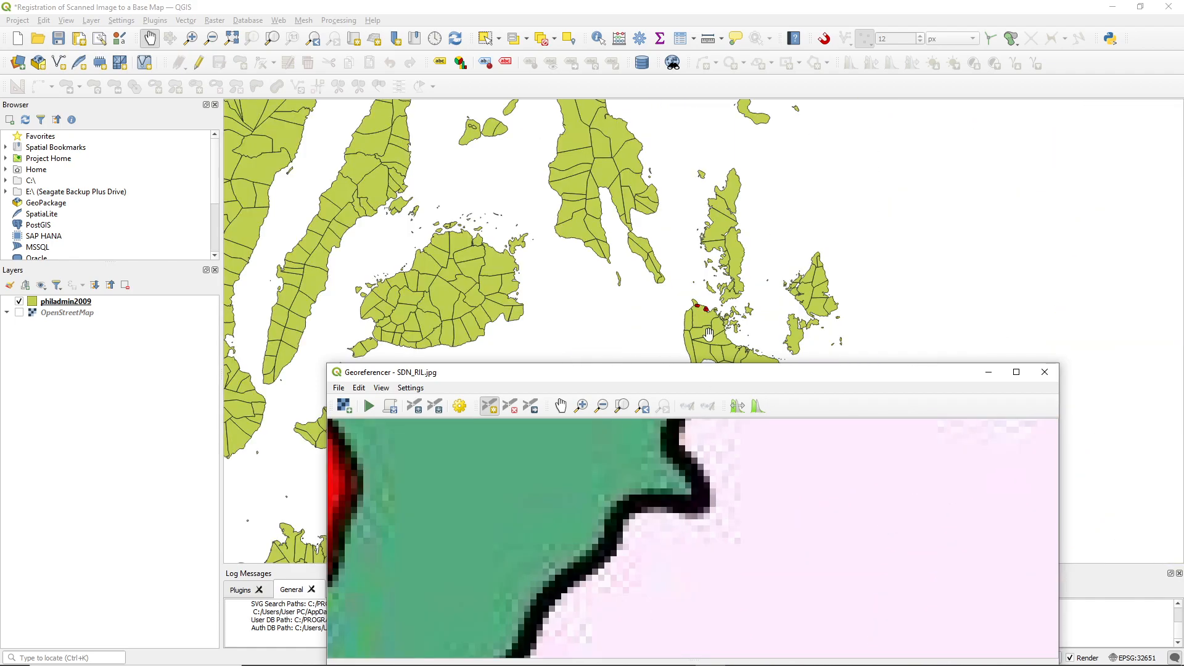
{"action": "scroll", "coordinate": [696, 346], "scroll_direction": "up", "scroll_amount": 3}
{"action": "scroll", "coordinate": [672, 321], "scroll_direction": "up", "scroll_amount": 2}
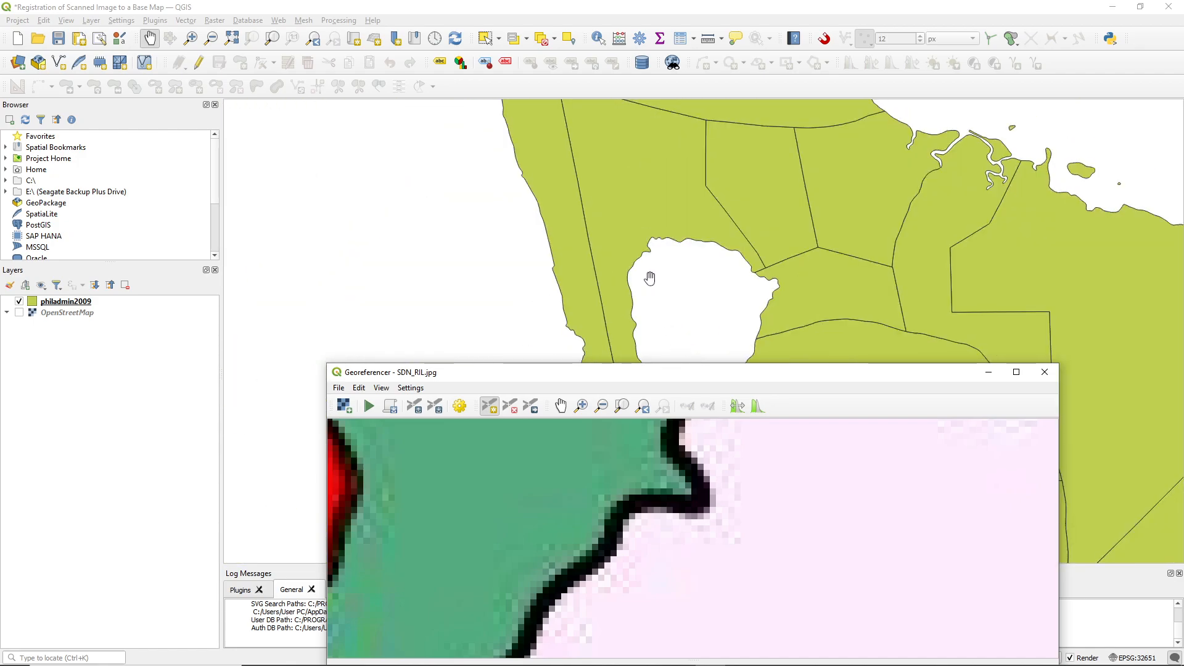
{"action": "scroll", "coordinate": [649, 253], "scroll_direction": "up", "scroll_amount": 2}
{"action": "scroll", "coordinate": [652, 451], "scroll_direction": "down", "scroll_amount": 4}
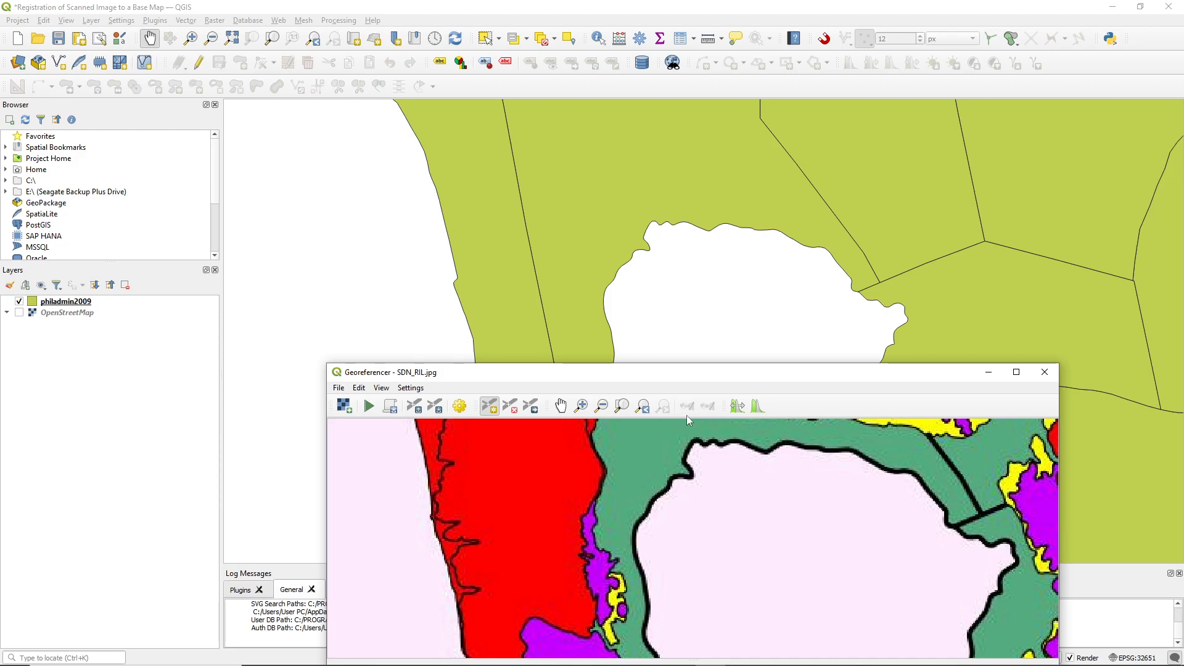
{"action": "left_click", "coordinate": [647, 250]}
{"action": "scroll", "coordinate": [693, 479], "scroll_direction": "up", "scroll_amount": 5}
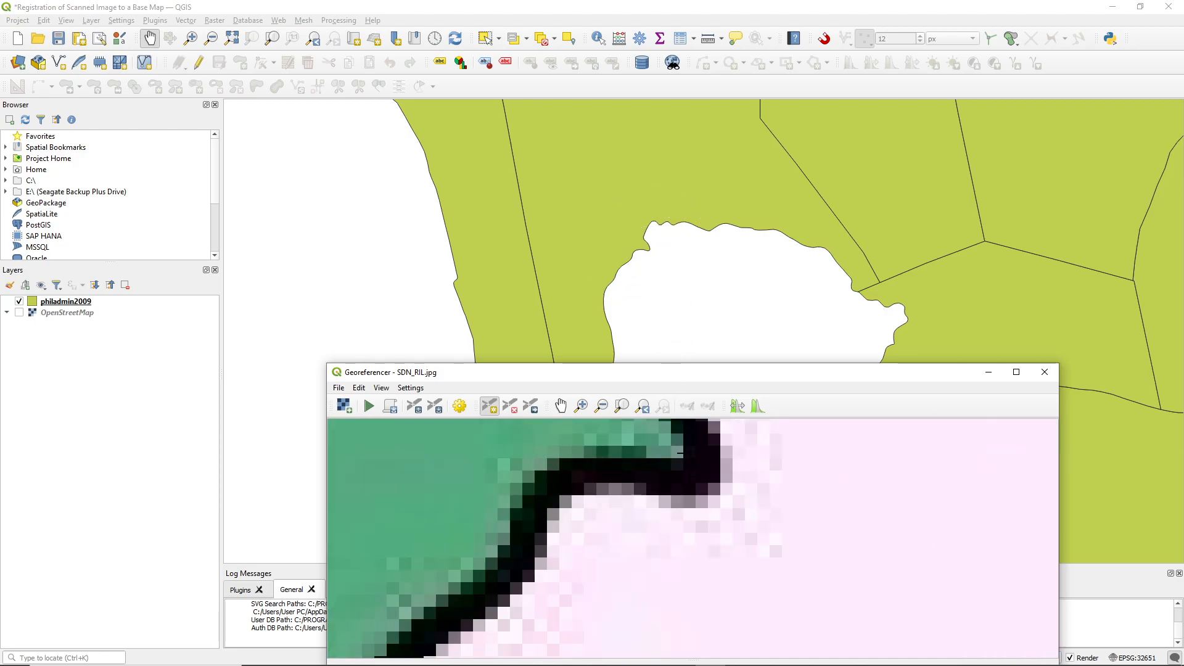
{"action": "left_click", "coordinate": [680, 453]}
{"action": "left_click", "coordinate": [846, 469]}
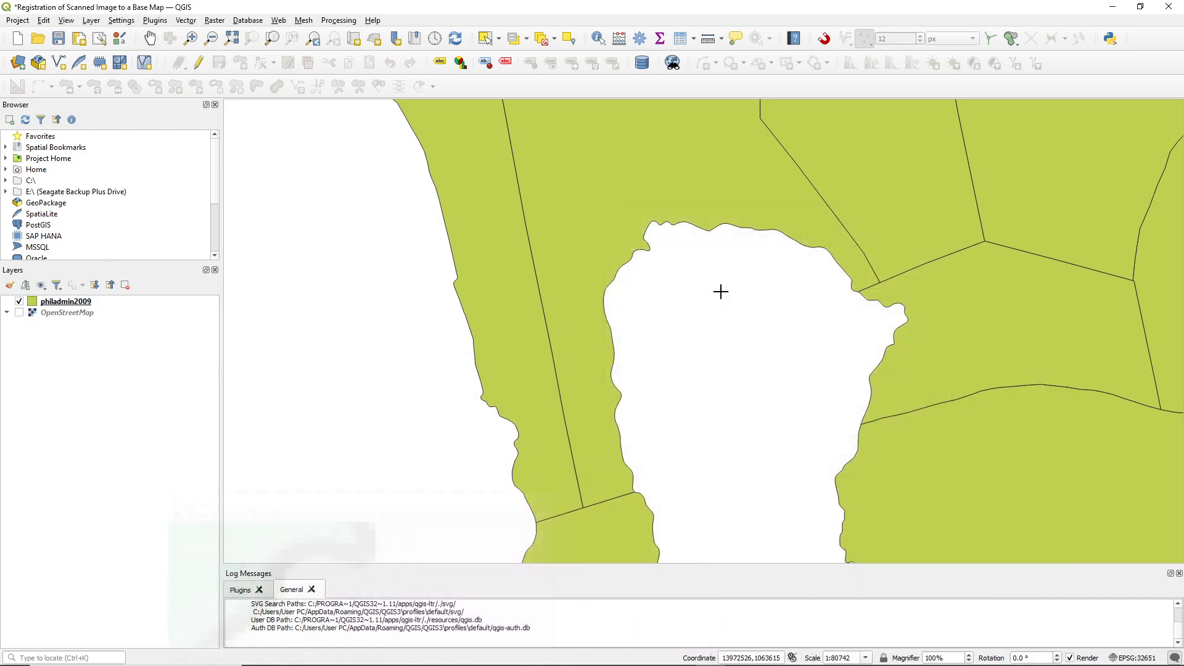
{"action": "scroll", "coordinate": [627, 246], "scroll_direction": "up", "scroll_amount": 3}
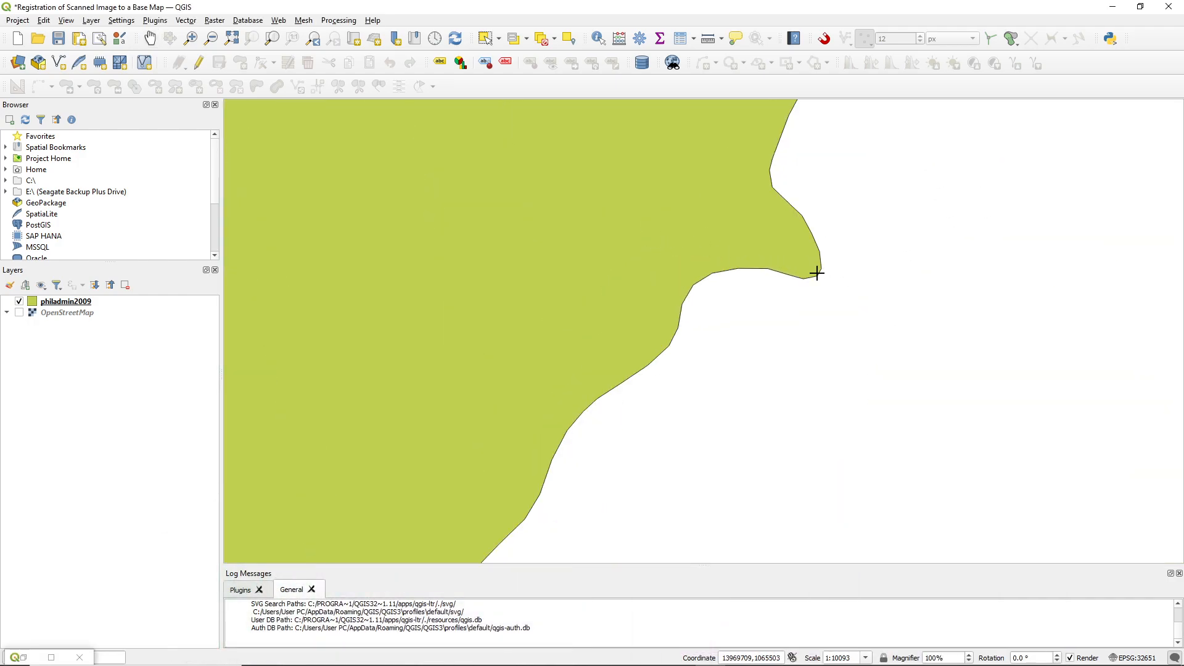
{"action": "left_click", "coordinate": [818, 274]}
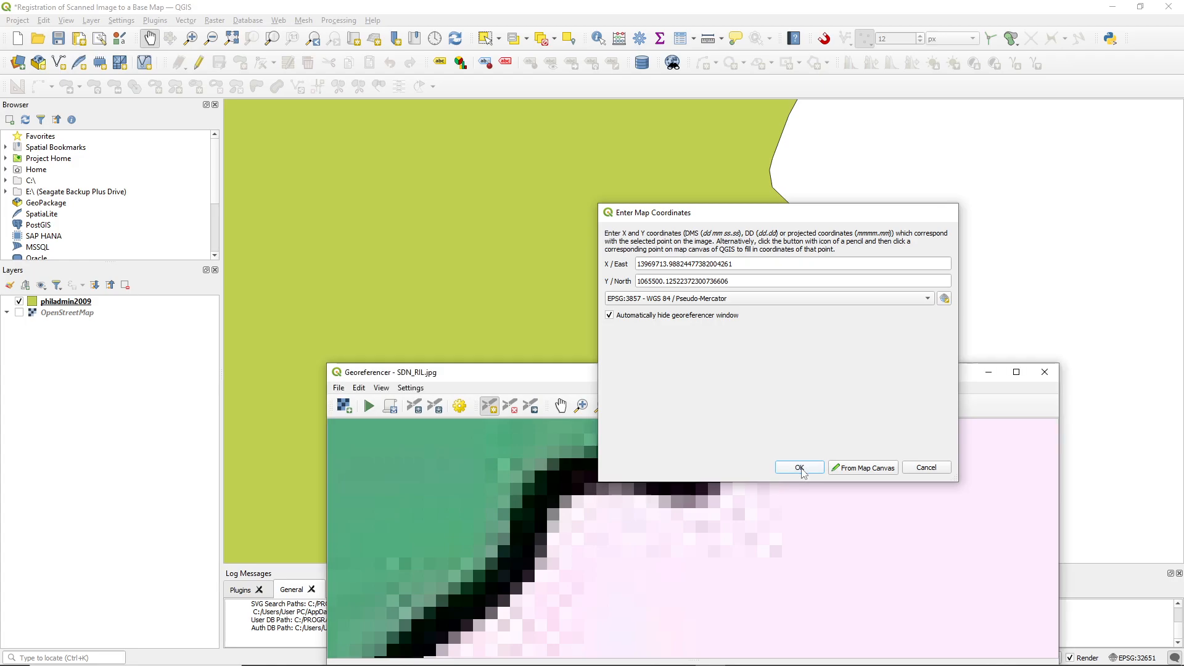
{"action": "left_click", "coordinate": [800, 466]}
Add an eighth control point on the small peak beside the narrow inlet at the southern bay's south end, matching scan to base map
{"action": "left_click_drag", "start_coordinate": [796, 365], "coordinate": [724, 305]}
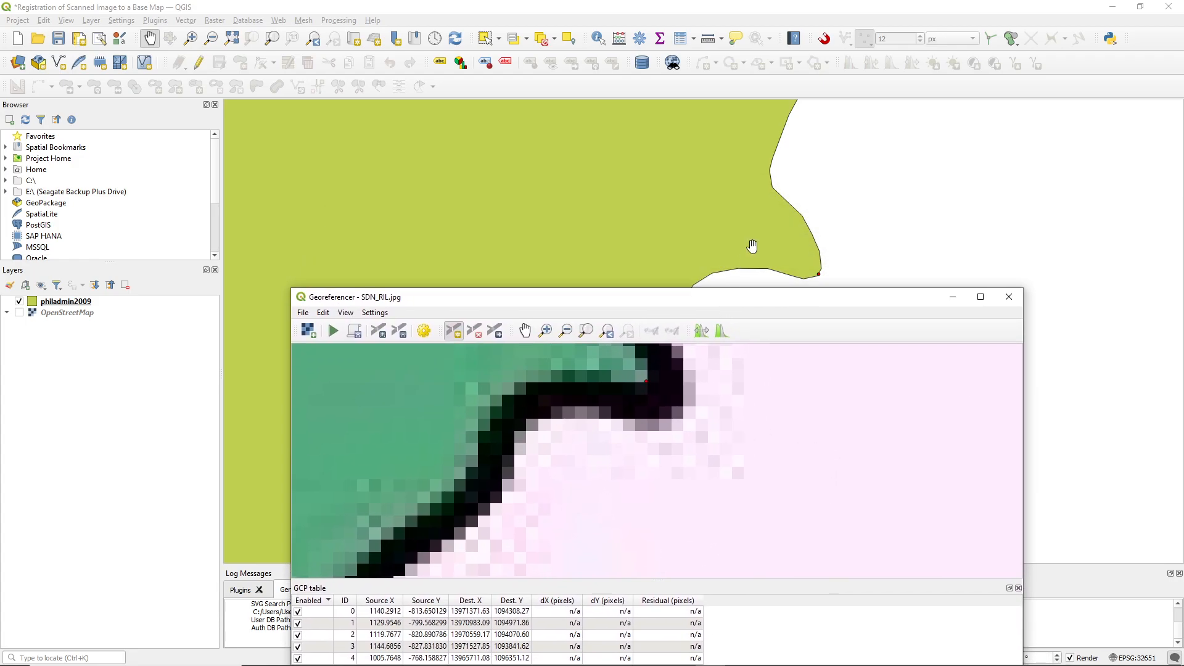
{"action": "scroll", "coordinate": [746, 257], "scroll_direction": "down", "scroll_amount": 6}
{"action": "scroll", "coordinate": [811, 242], "scroll_direction": "up", "scroll_amount": 1}
{"action": "scroll", "coordinate": [813, 244], "scroll_direction": "down", "scroll_amount": 3}
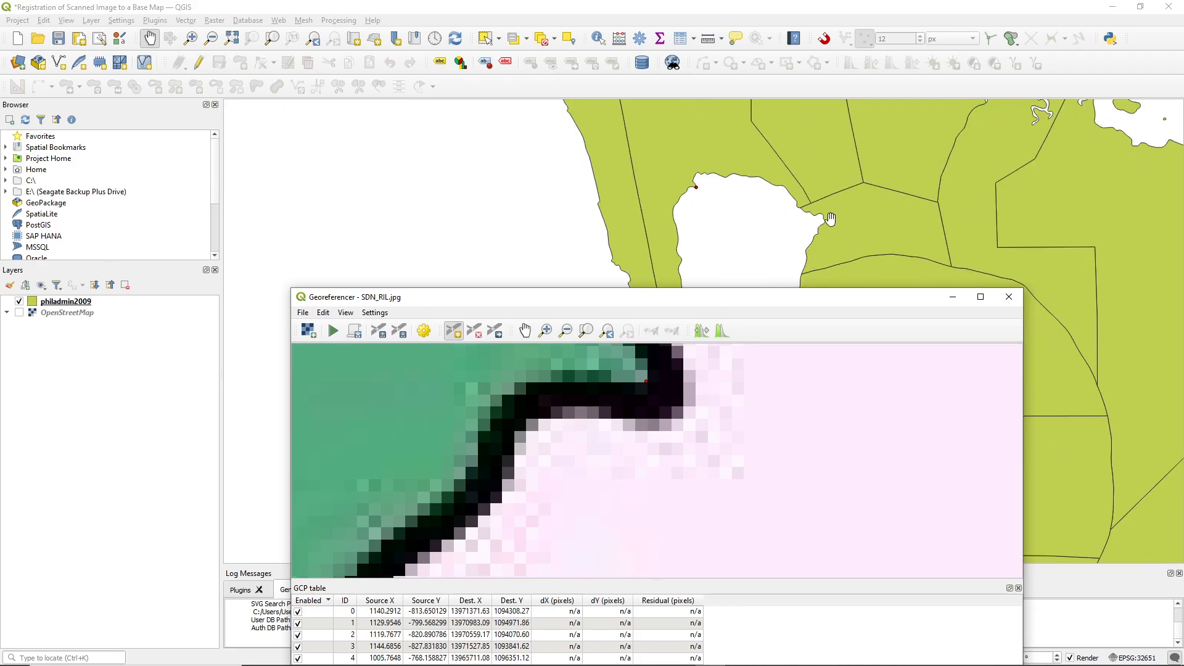
{"action": "scroll", "coordinate": [818, 258], "scroll_direction": "up", "scroll_amount": 4}
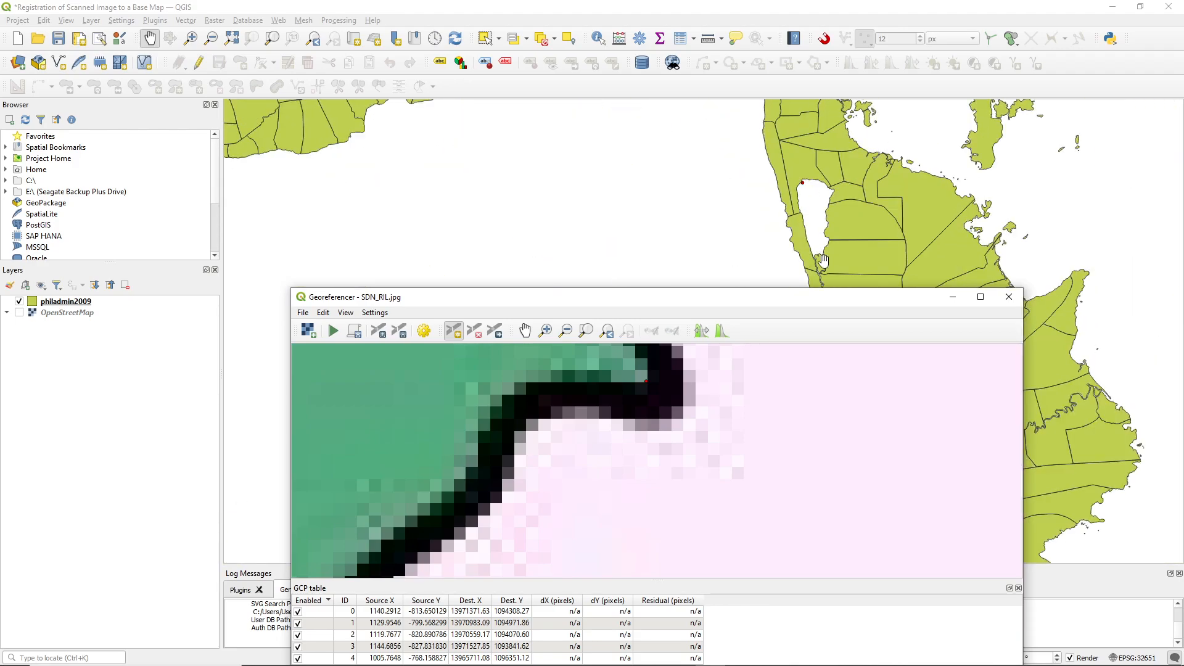
{"action": "scroll", "coordinate": [803, 243], "scroll_direction": "up", "scroll_amount": 1}
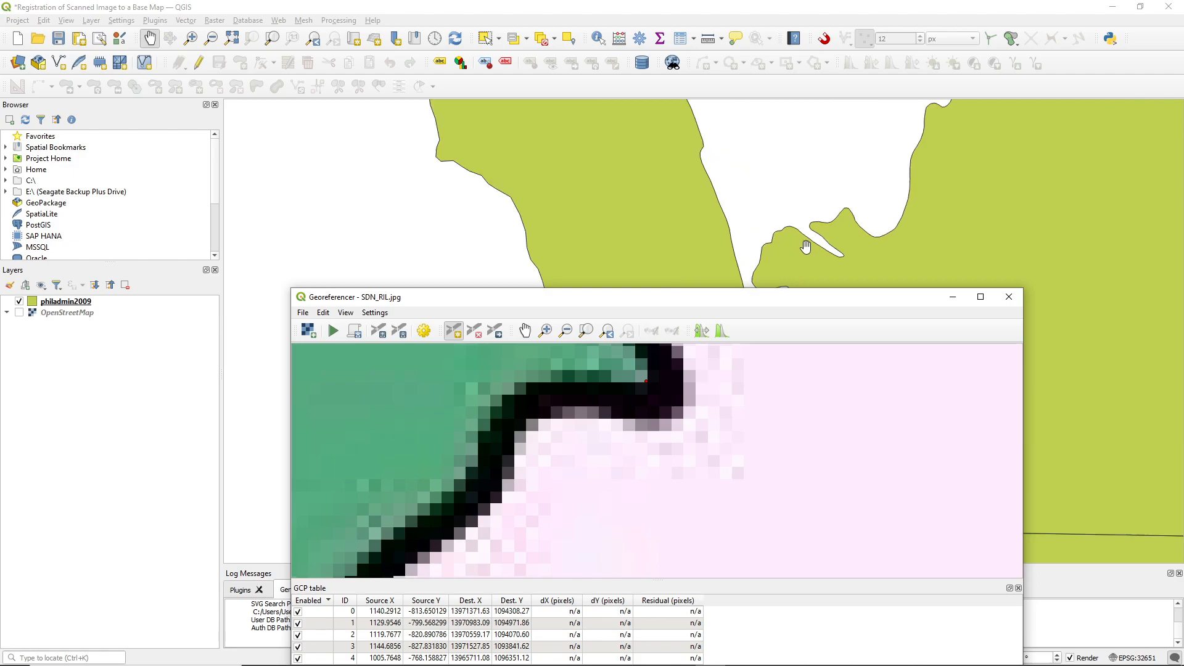
{"action": "scroll", "coordinate": [682, 467], "scroll_direction": "down", "scroll_amount": 4}
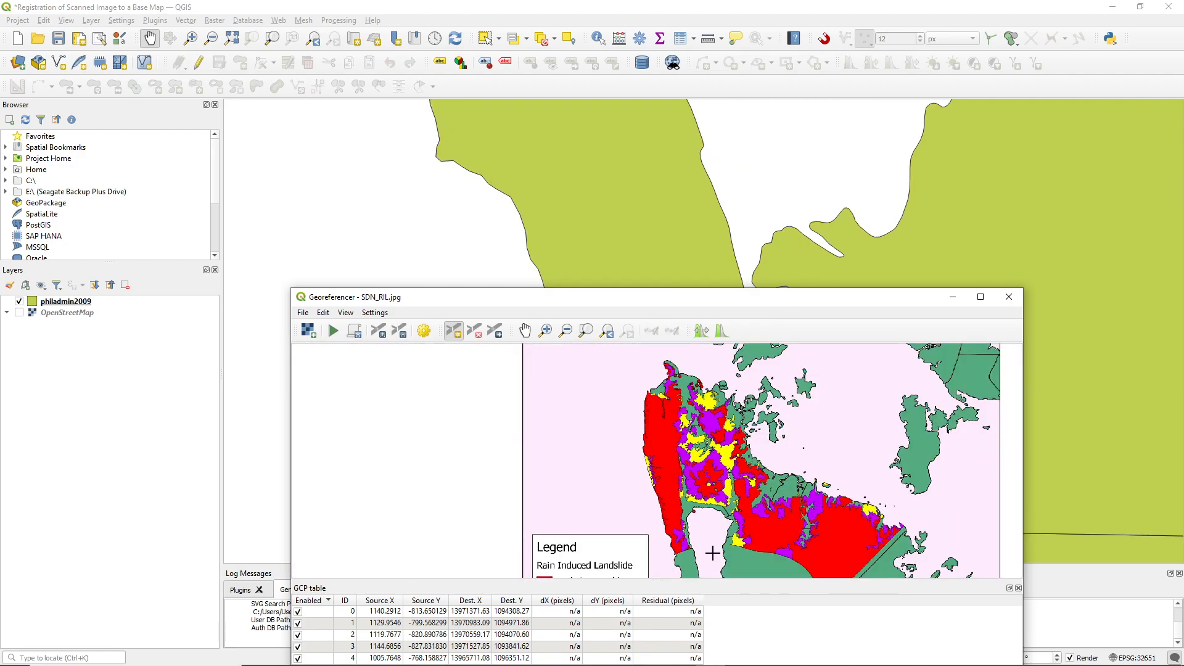
{"action": "scroll", "coordinate": [712, 568], "scroll_direction": "up", "scroll_amount": 5}
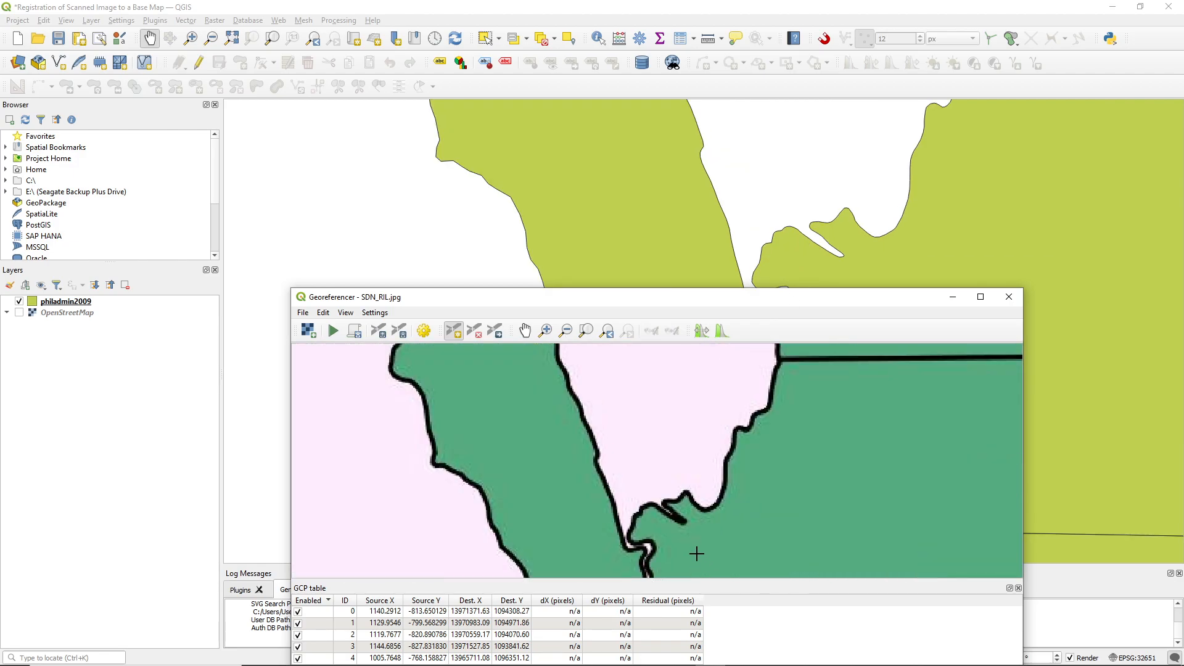
{"action": "scroll", "coordinate": [680, 530], "scroll_direction": "up", "scroll_amount": 1}
{"action": "scroll", "coordinate": [686, 475], "scroll_direction": "up", "scroll_amount": 3}
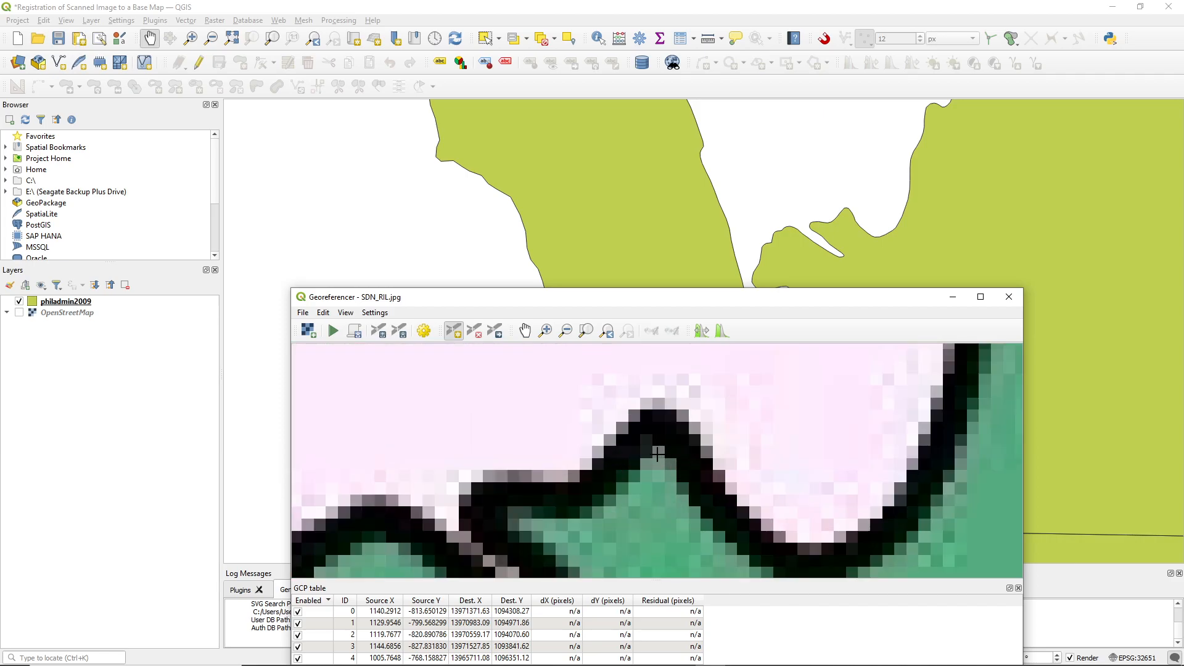
{"action": "left_click", "coordinate": [658, 453]}
{"action": "left_click", "coordinate": [849, 470]}
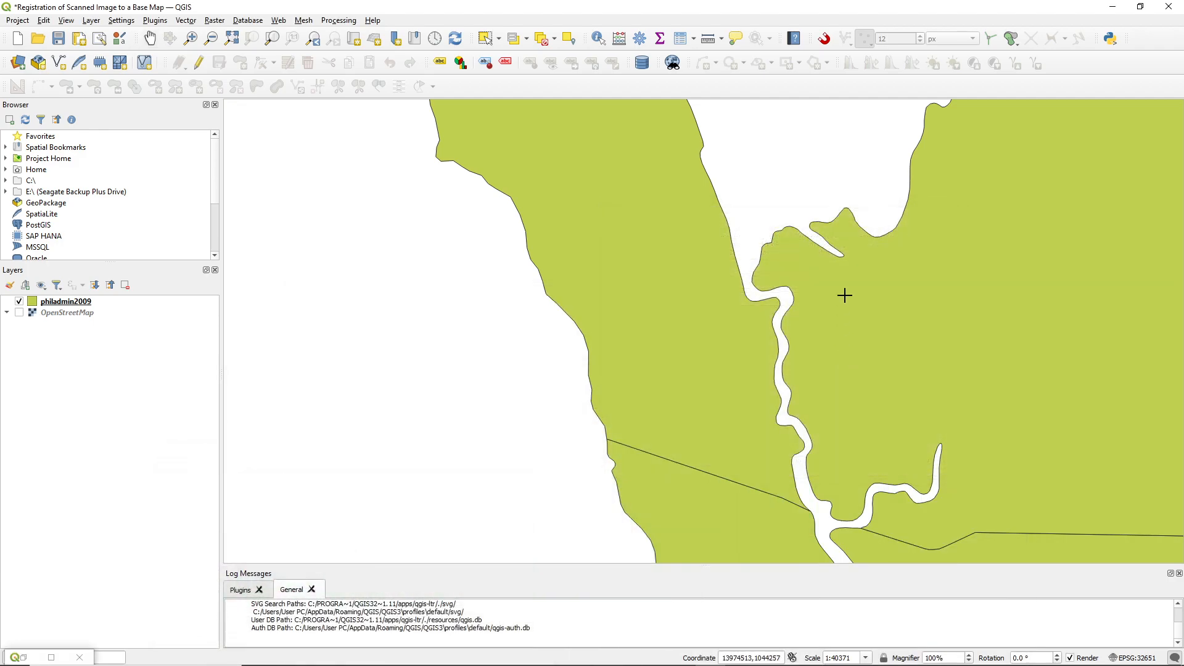
{"action": "scroll", "coordinate": [843, 203], "scroll_direction": "up", "scroll_amount": 2}
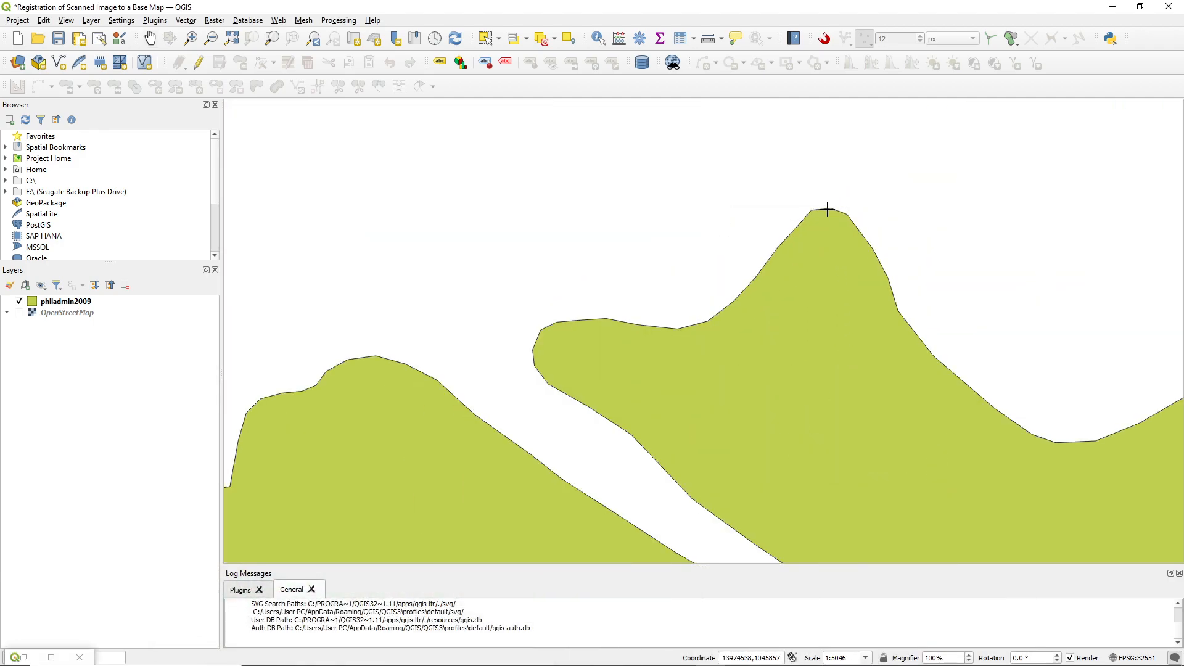
{"action": "left_click", "coordinate": [827, 210]}
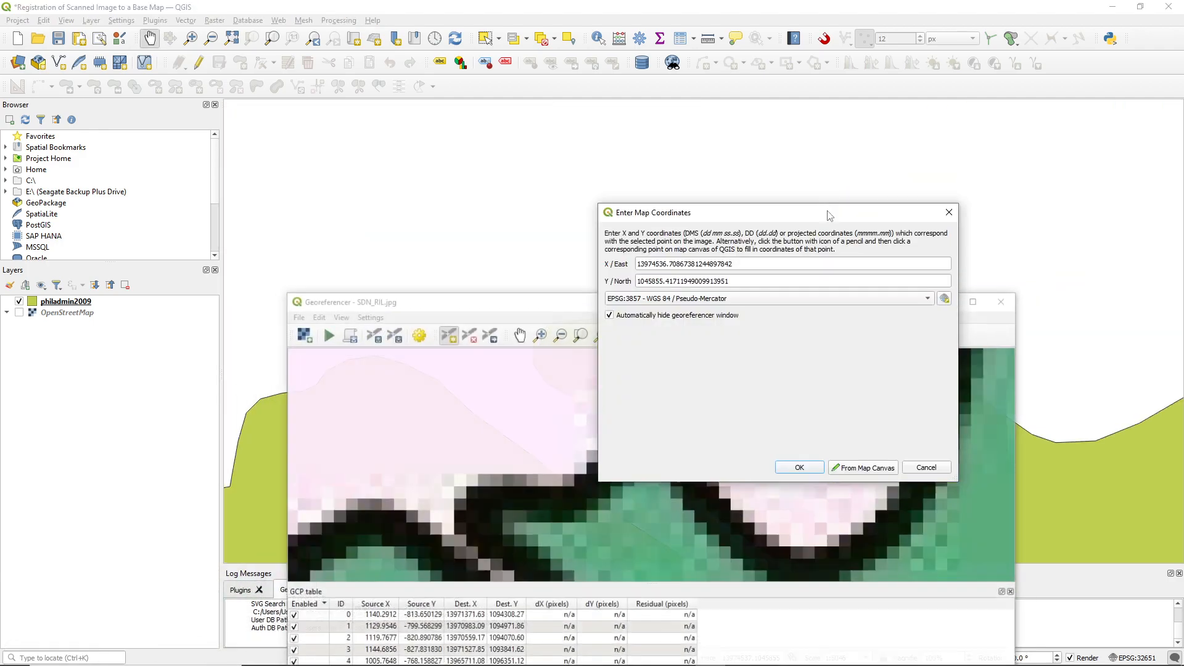
{"action": "left_click", "coordinate": [791, 467]}
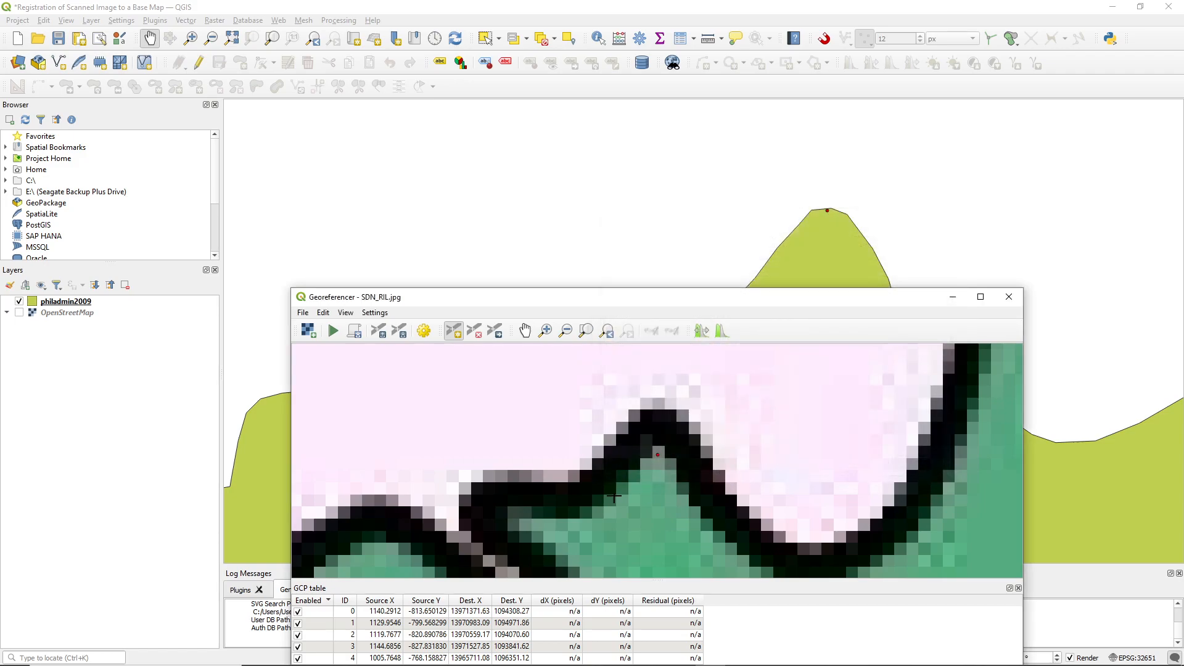
Add a ninth control point at the western tip of the same small peninsula, matching scan to base map
{"action": "left_click", "coordinate": [513, 522]}
{"action": "left_click", "coordinate": [863, 467]}
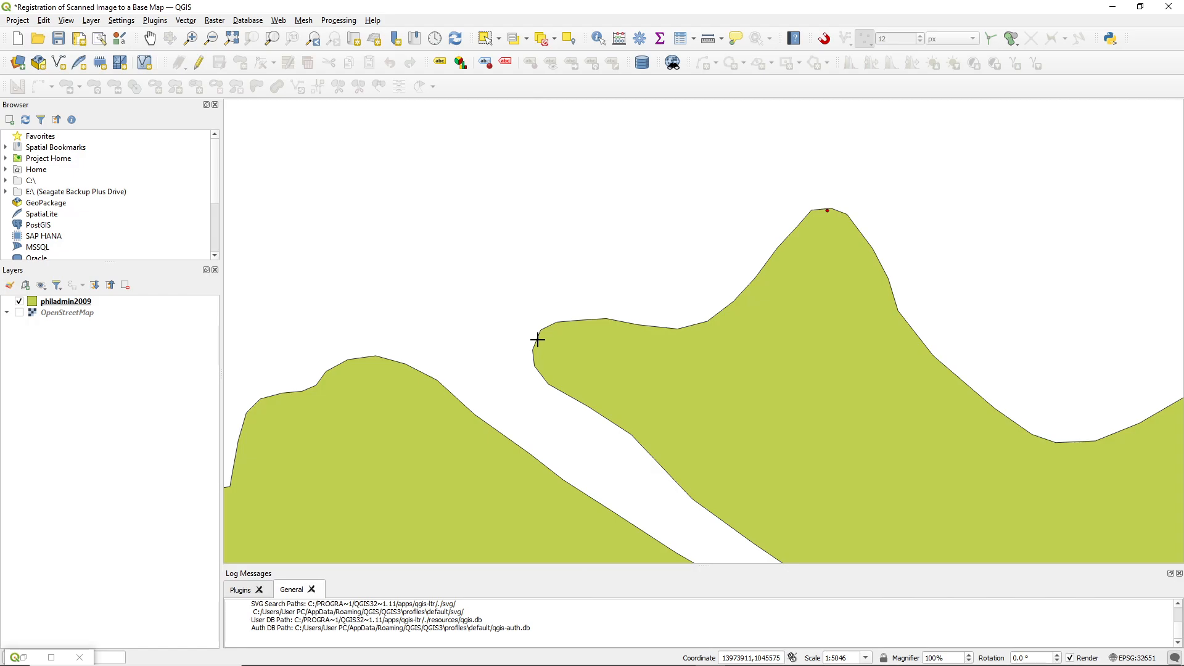
{"action": "left_click", "coordinate": [537, 339]}
{"action": "left_click", "coordinate": [794, 469]}
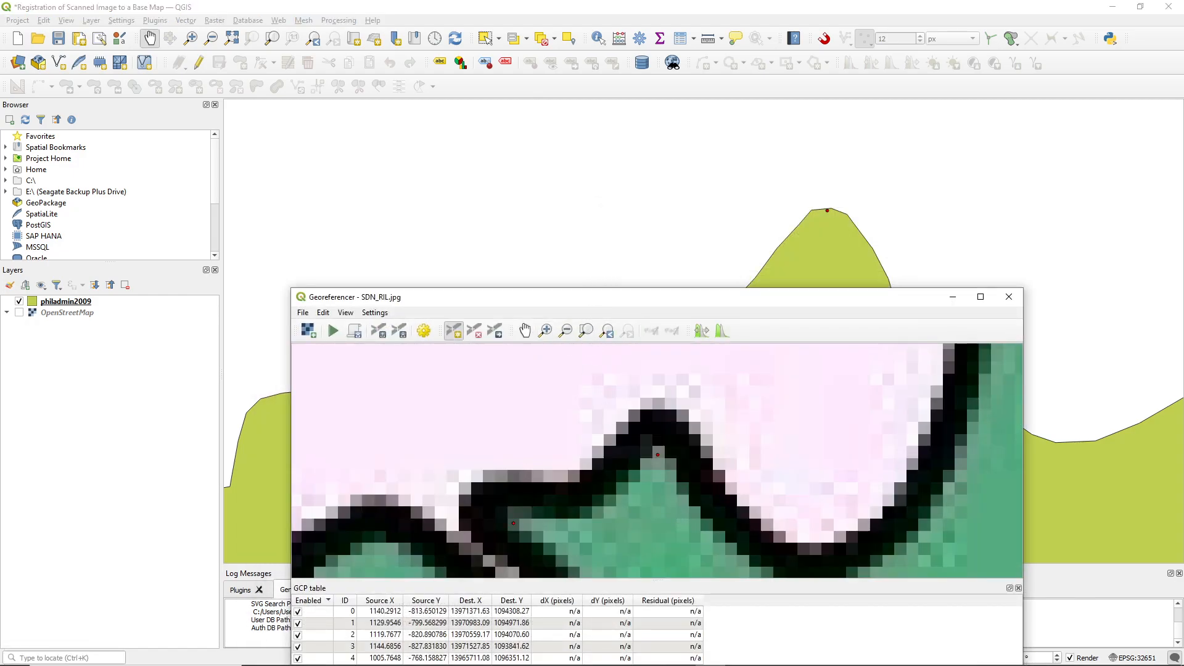
Add a tenth control point where the boundary line meets the west bank of the river channel south of the bay, matching scan to base map
{"action": "scroll", "coordinate": [525, 507], "scroll_direction": "down", "scroll_amount": 5}
{"action": "scroll", "coordinate": [487, 529], "scroll_direction": "down", "scroll_amount": 5}
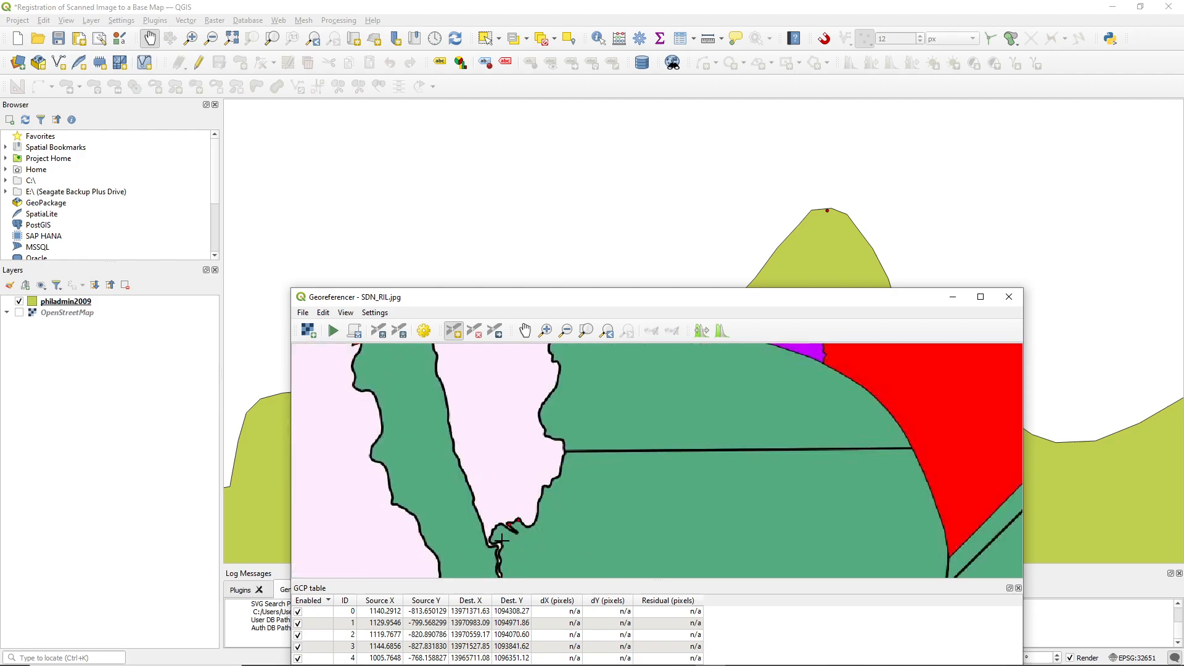
{"action": "scroll", "coordinate": [620, 469], "scroll_direction": "up", "scroll_amount": 10}
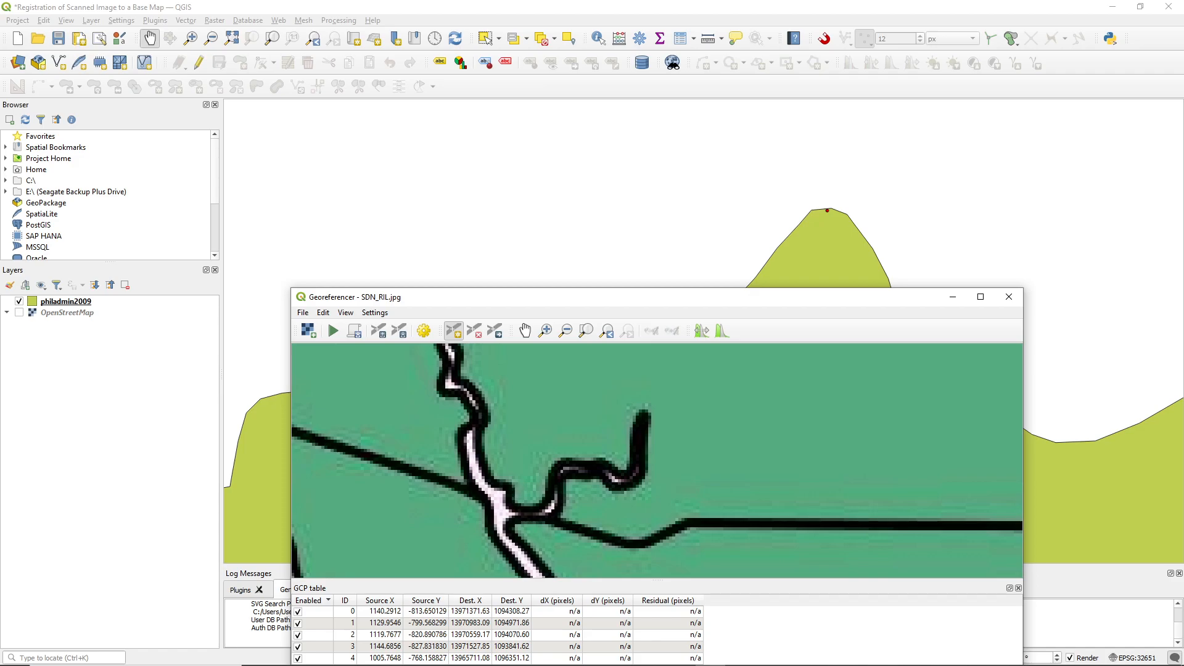
{"action": "left_click", "coordinate": [643, 415]}
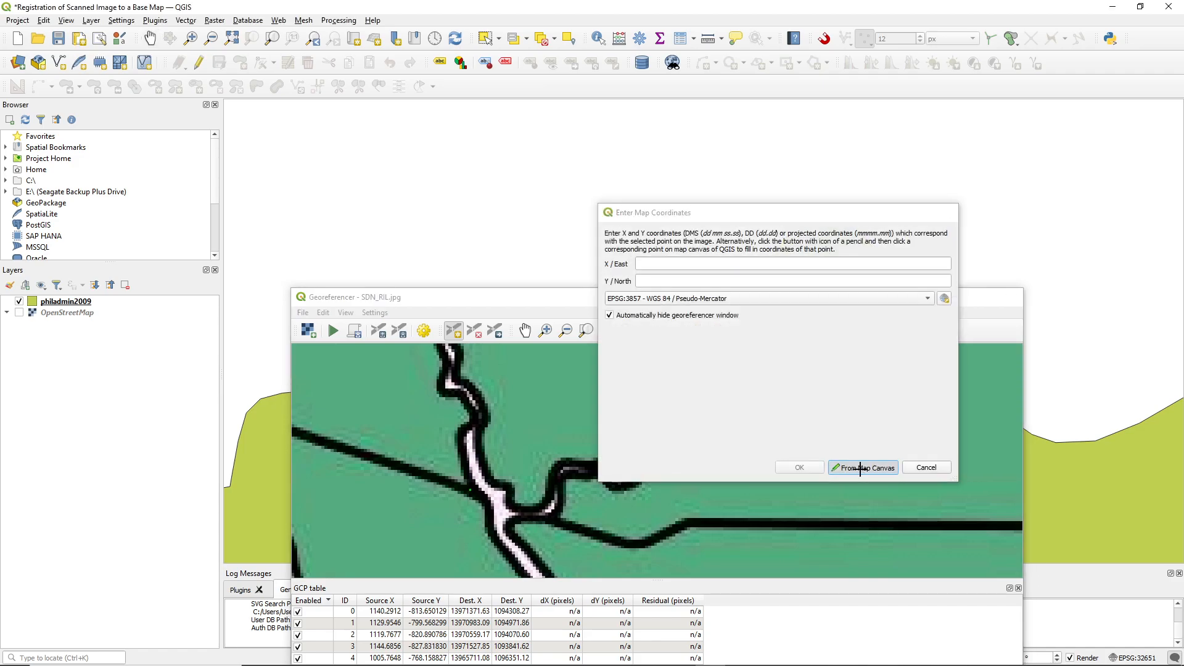
{"action": "left_click", "coordinate": [858, 468]}
{"action": "scroll", "coordinate": [497, 470], "scroll_direction": "down", "scroll_amount": 4}
{"action": "scroll", "coordinate": [504, 504], "scroll_direction": "up", "scroll_amount": 6}
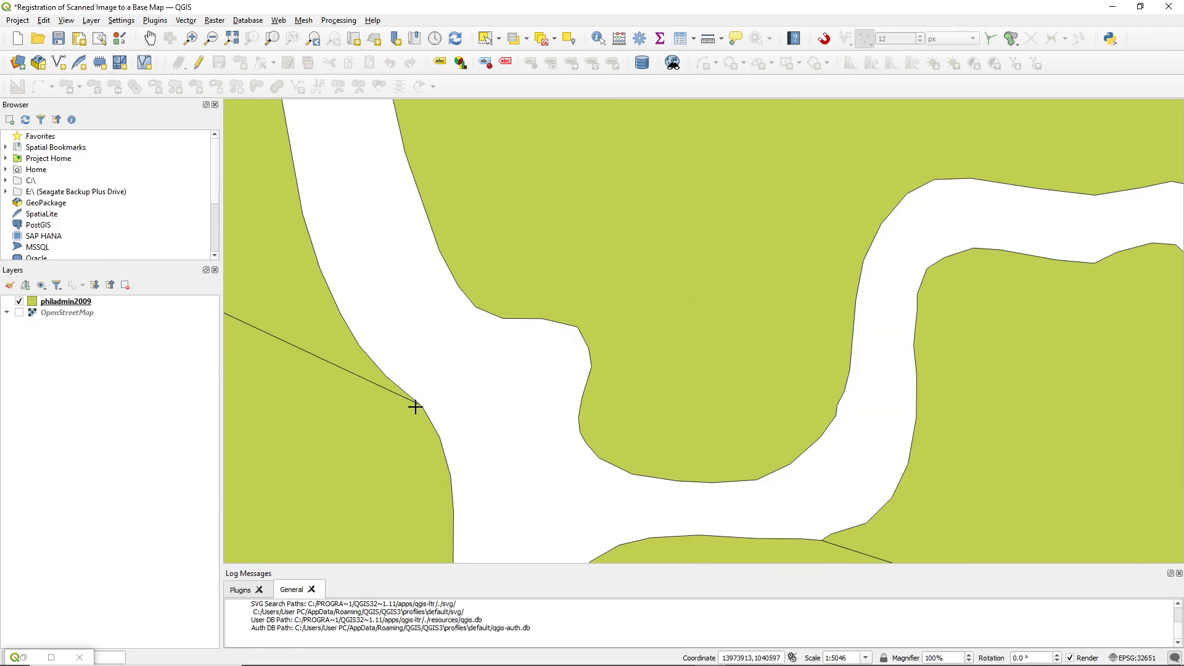
{"action": "scroll", "coordinate": [417, 406], "scroll_direction": "up", "scroll_amount": 2}
{"action": "left_click", "coordinate": [436, 393]}
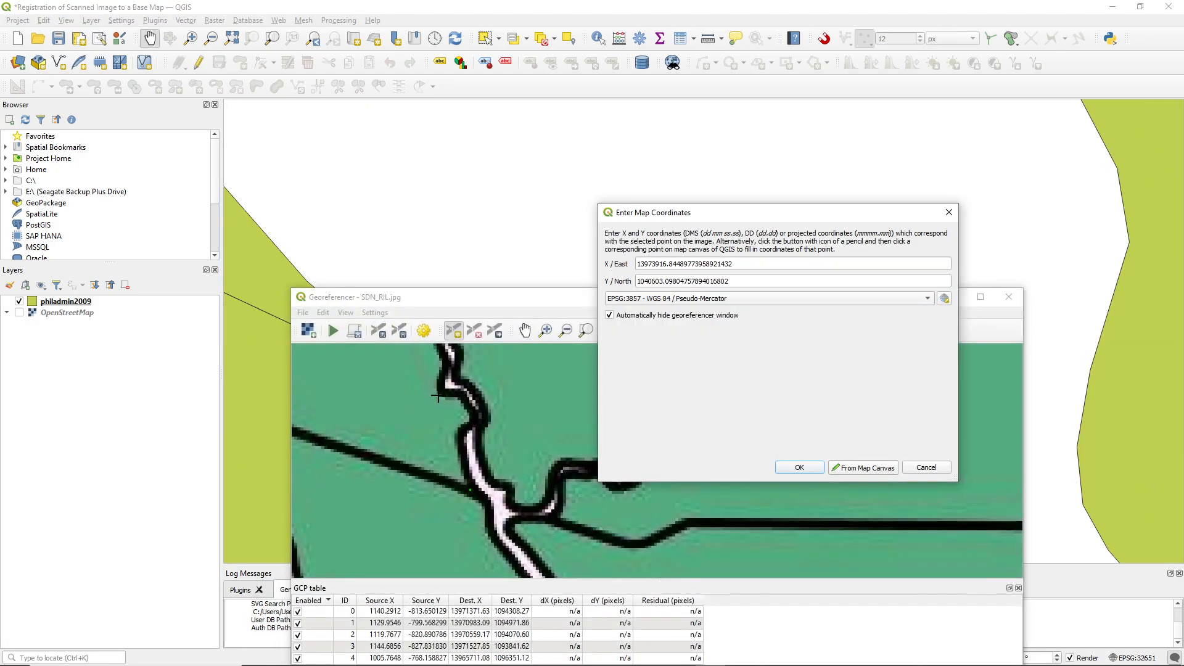
{"action": "left_click", "coordinate": [808, 471]}
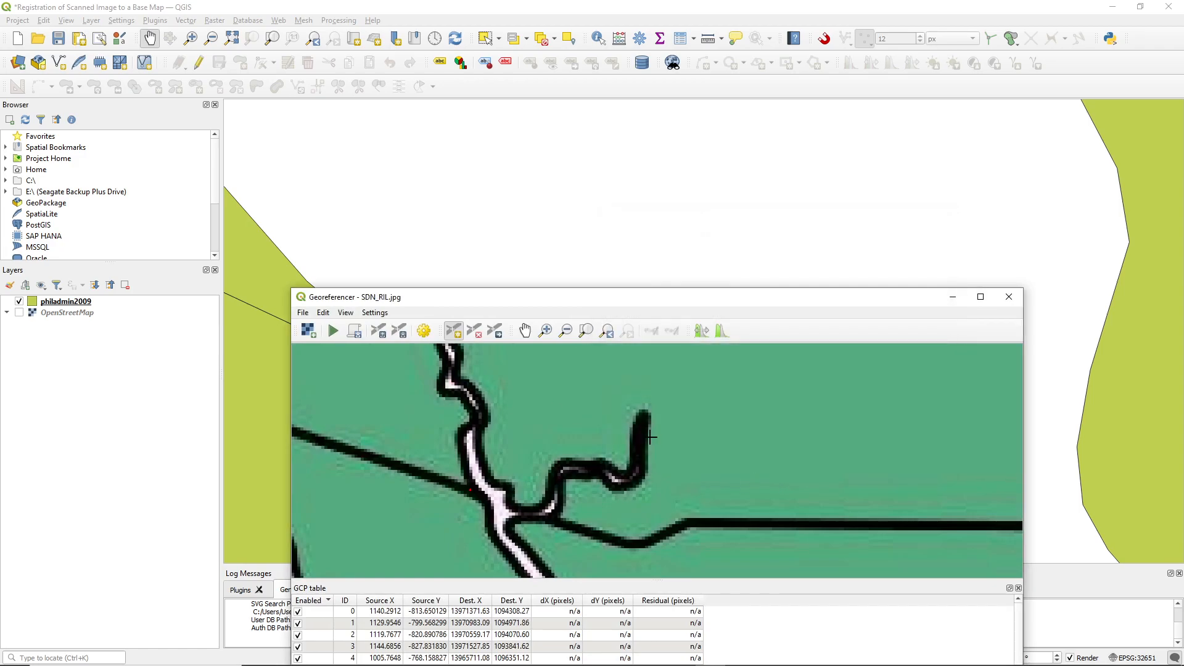
Add an eleventh control point where the diagonal boundary line meets the northeast shore of the elongated landmass on the eastern coast, matching scan to base map
{"action": "scroll", "coordinate": [654, 487], "scroll_direction": "down", "scroll_amount": 5}
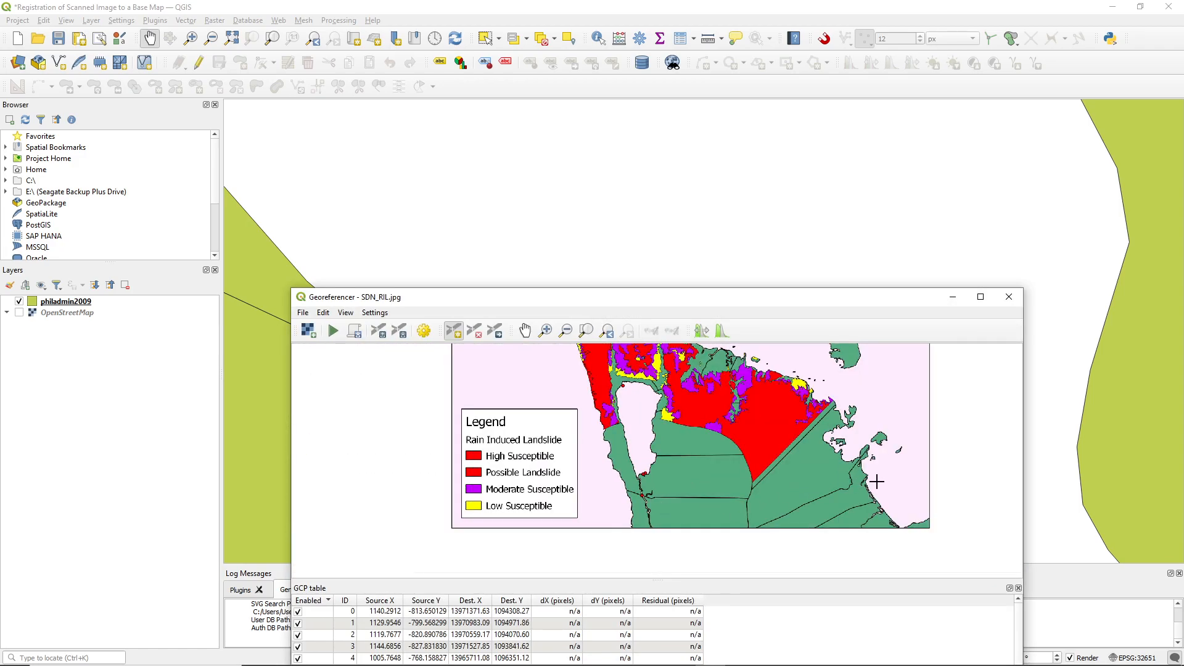
{"action": "scroll", "coordinate": [876, 484], "scroll_direction": "up", "scroll_amount": 5}
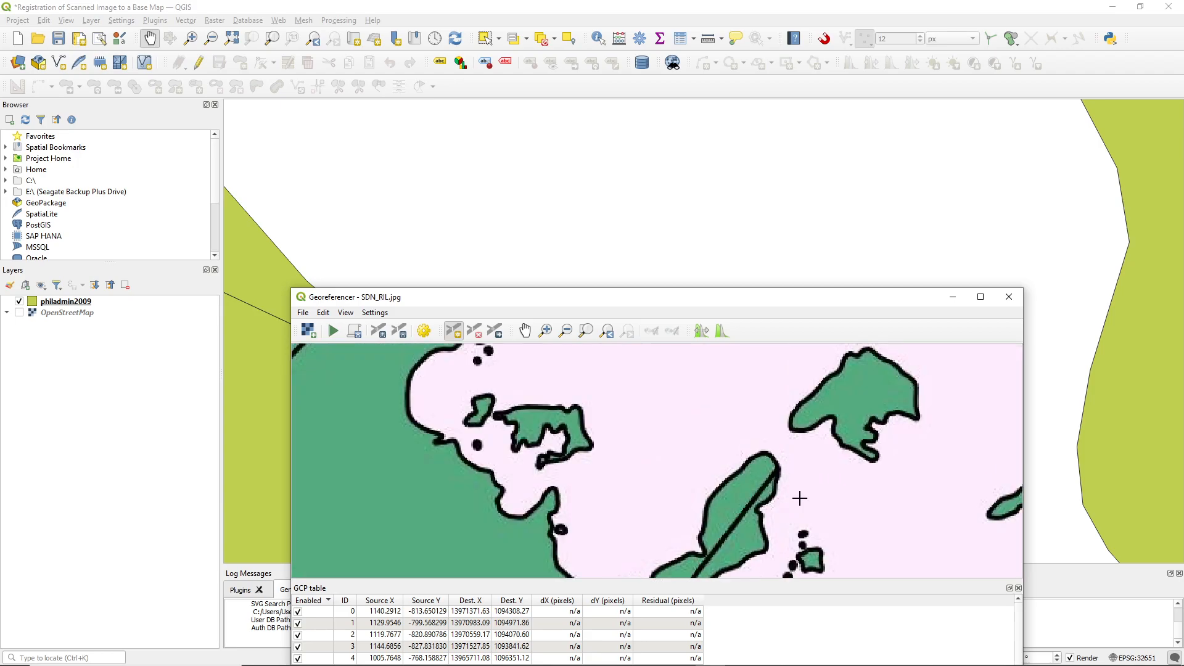
{"action": "scroll", "coordinate": [1007, 246], "scroll_direction": "down", "scroll_amount": 7}
{"action": "left_click_drag", "start_coordinate": [1064, 238], "coordinate": [486, 300]}
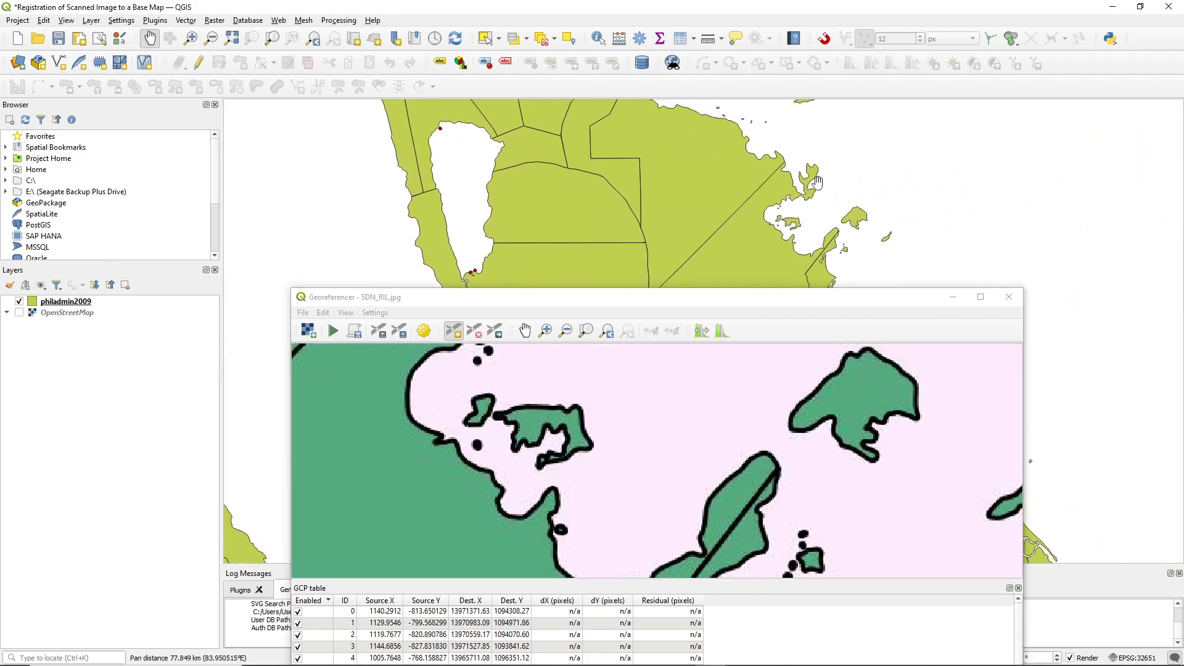
{"action": "scroll", "coordinate": [834, 234], "scroll_direction": "up", "scroll_amount": 3}
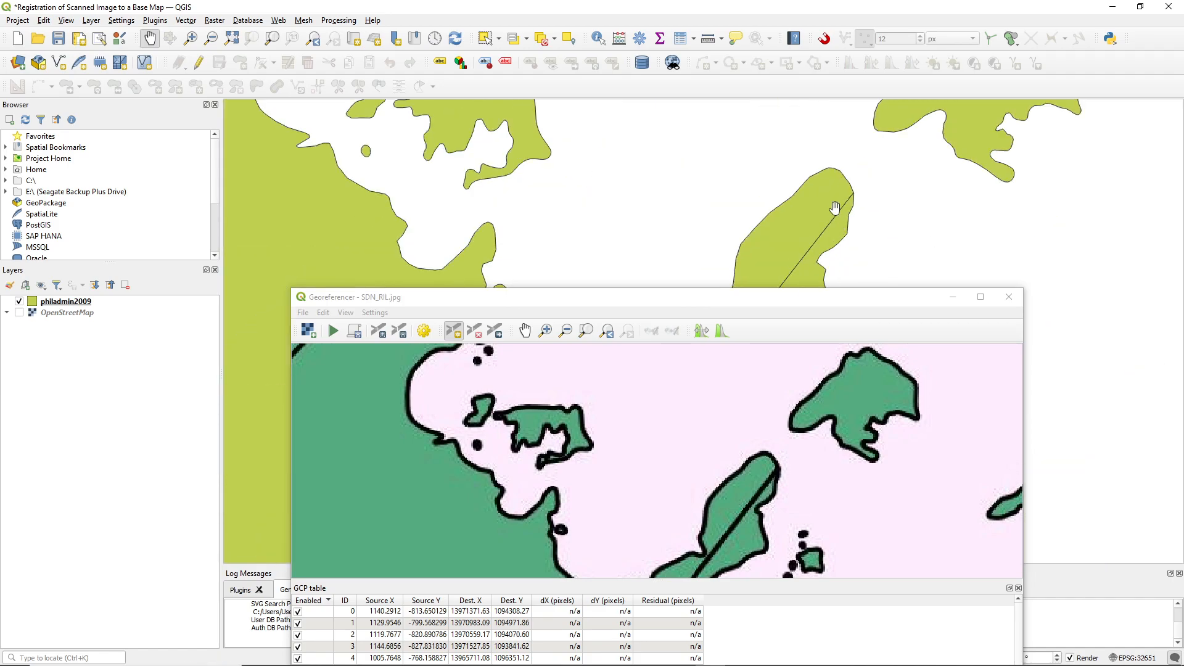
{"action": "scroll", "coordinate": [835, 208], "scroll_direction": "up", "scroll_amount": 1}
{"action": "left_click_drag", "start_coordinate": [836, 191], "coordinate": [818, 222]}
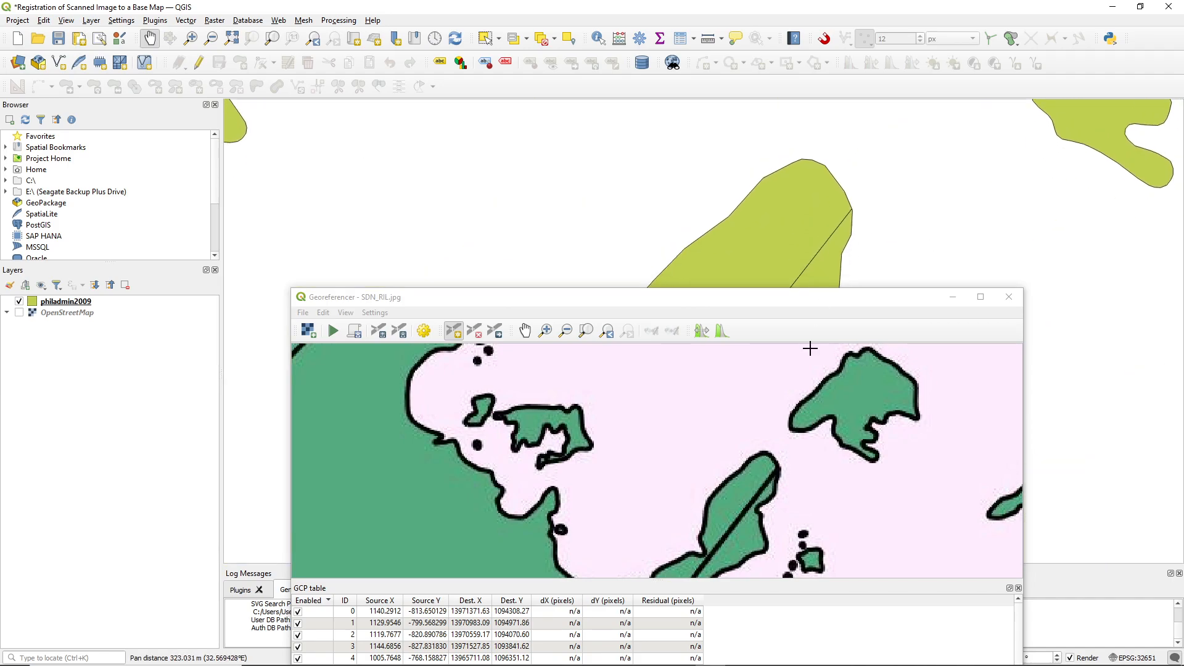
{"action": "scroll", "coordinate": [780, 472], "scroll_direction": "up", "scroll_amount": 1}
{"action": "left_click", "coordinate": [778, 473]}
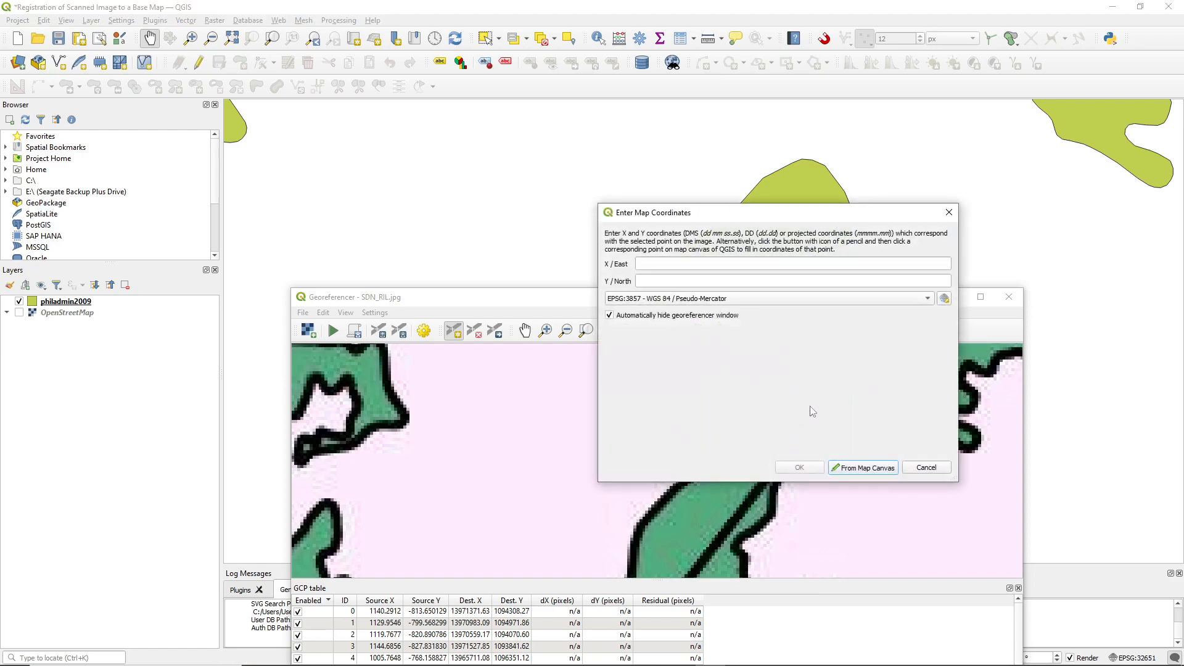
{"action": "left_click", "coordinate": [841, 465]}
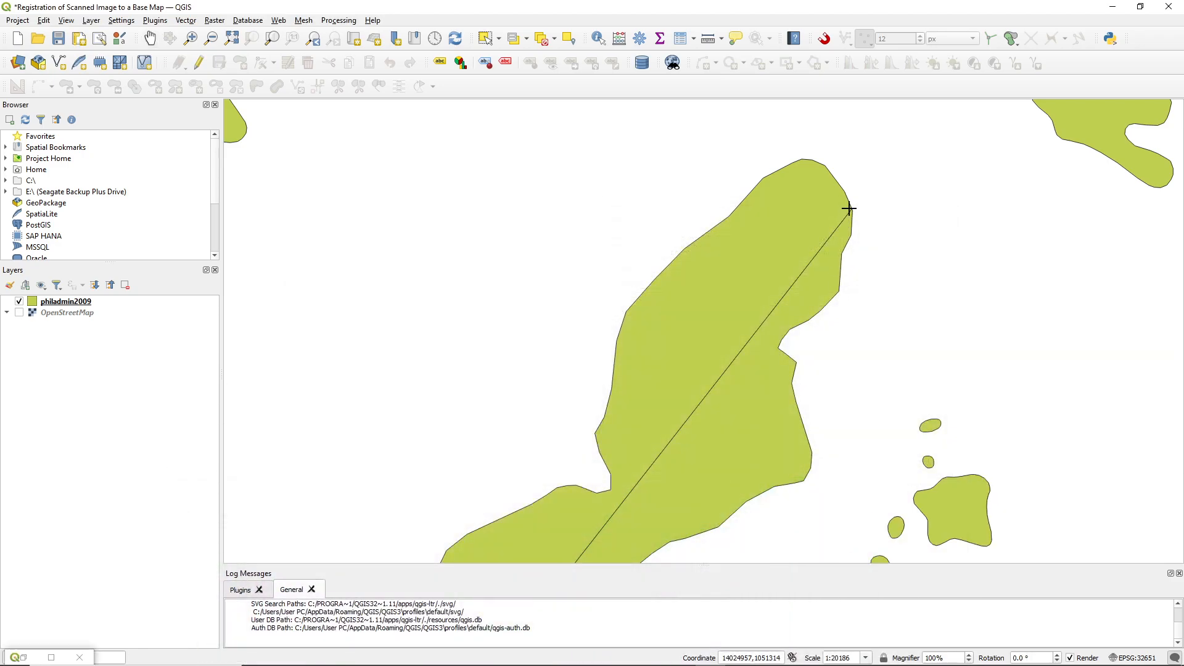
{"action": "left_click", "coordinate": [850, 209]}
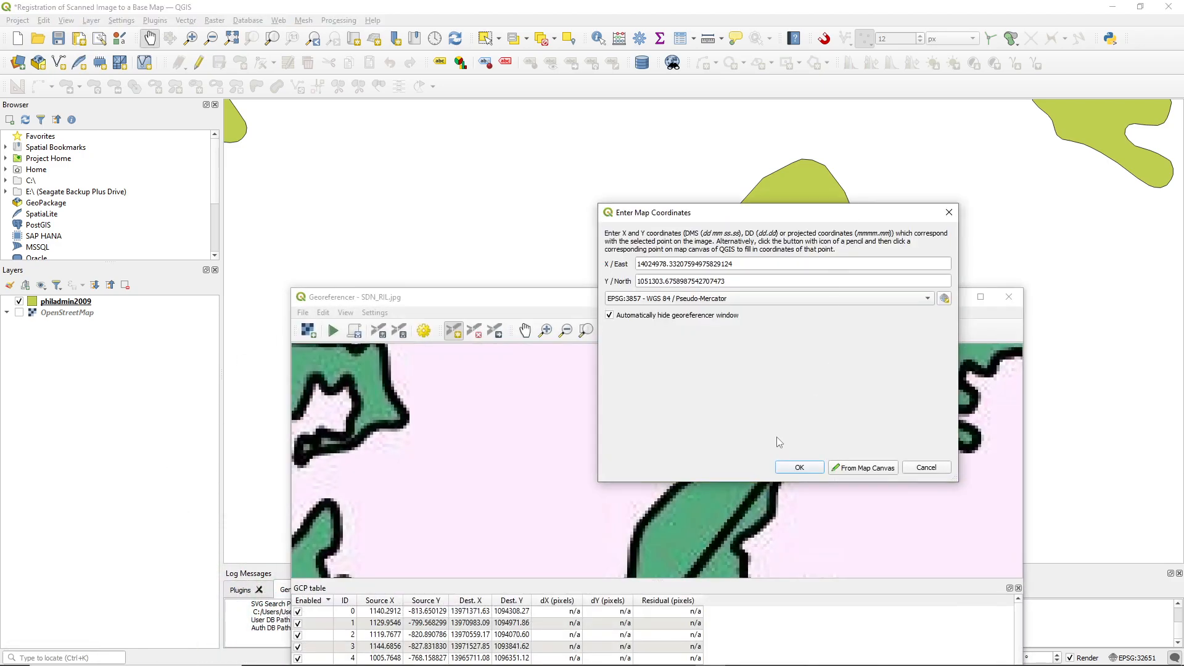
{"action": "left_click", "coordinate": [798, 467]}
Add a twelfth control point at the tip of the pointed headland just north of the diagonal boundary on the eastern coast, matching scan to base map
{"action": "scroll", "coordinate": [667, 474], "scroll_direction": "down", "scroll_amount": 5}
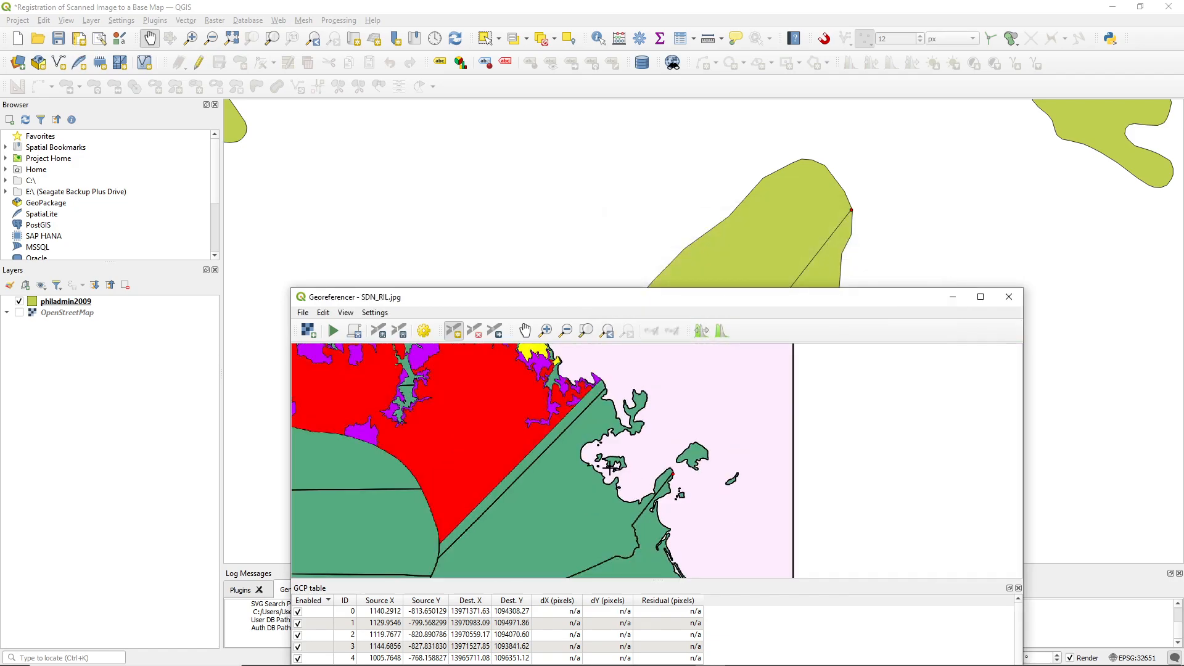
{"action": "scroll", "coordinate": [592, 373], "scroll_direction": "up", "scroll_amount": 2}
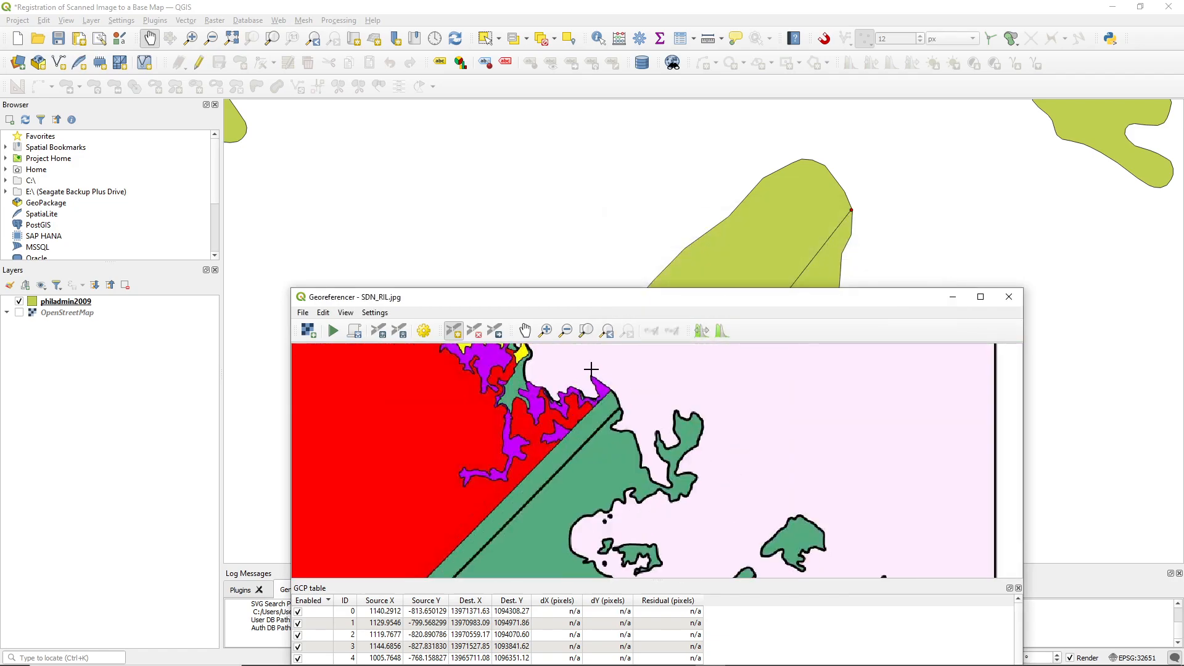
{"action": "scroll", "coordinate": [465, 179], "scroll_direction": "down", "scroll_amount": 5}
{"action": "scroll", "coordinate": [442, 157], "scroll_direction": "up", "scroll_amount": 5}
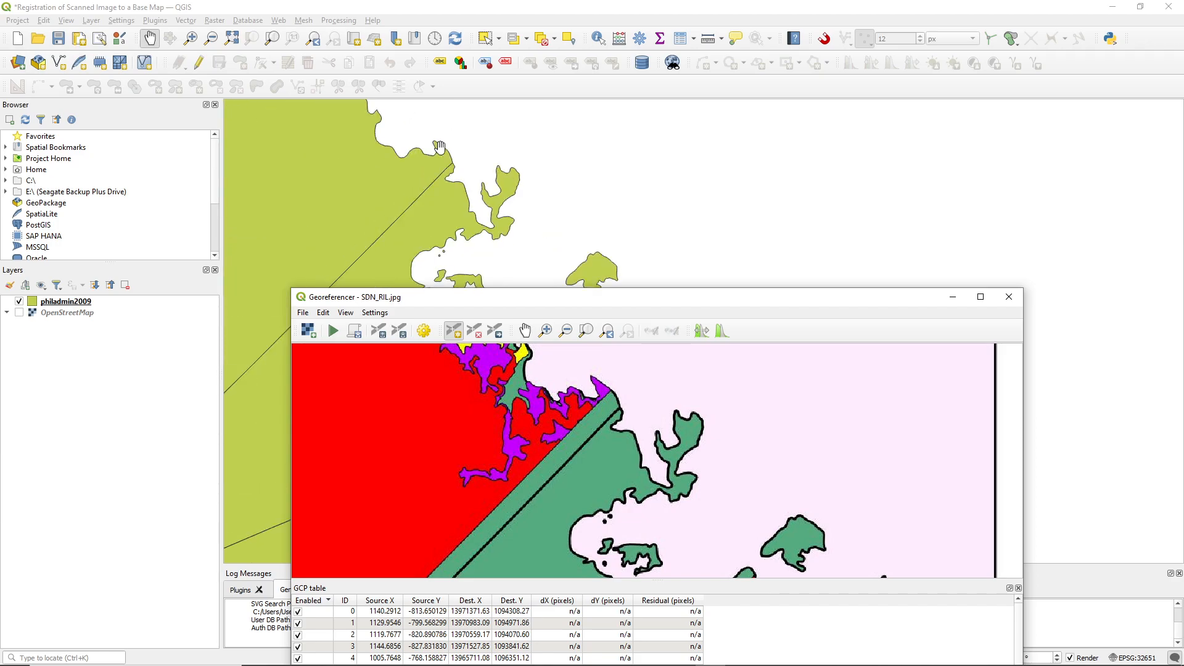
{"action": "left_click_drag", "start_coordinate": [442, 157], "coordinate": [633, 219]}
{"action": "scroll", "coordinate": [613, 187], "scroll_direction": "up", "scroll_amount": 2}
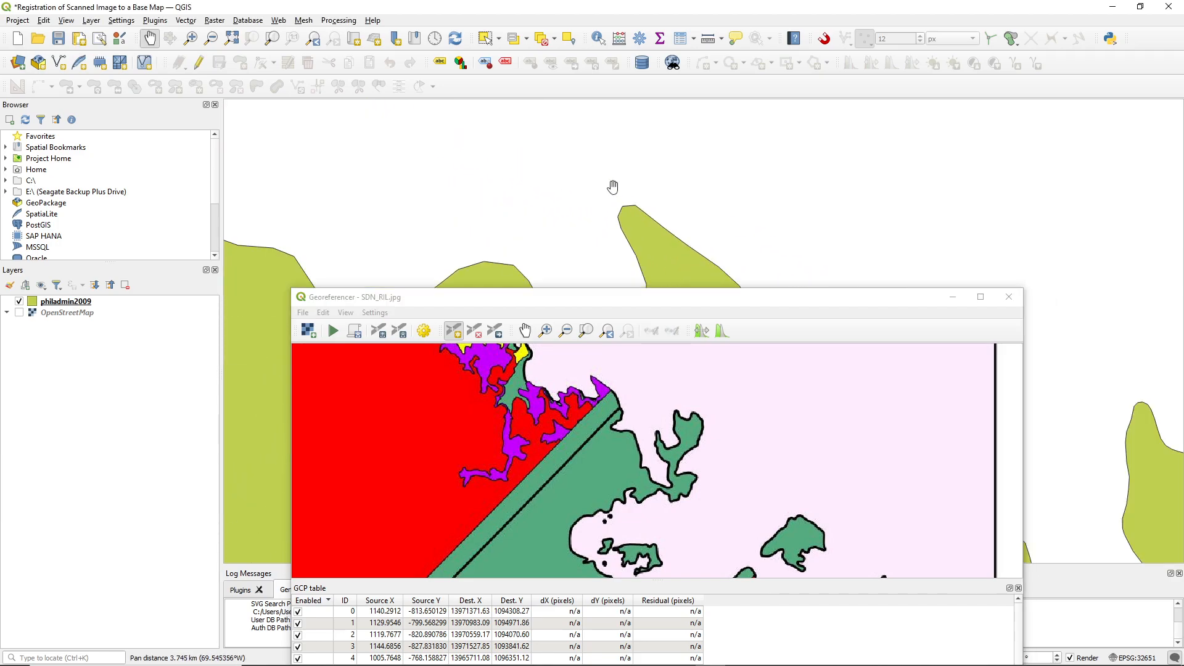
{"action": "scroll", "coordinate": [620, 235], "scroll_direction": "up", "scroll_amount": 3}
{"action": "scroll", "coordinate": [593, 364], "scroll_direction": "up", "scroll_amount": 3}
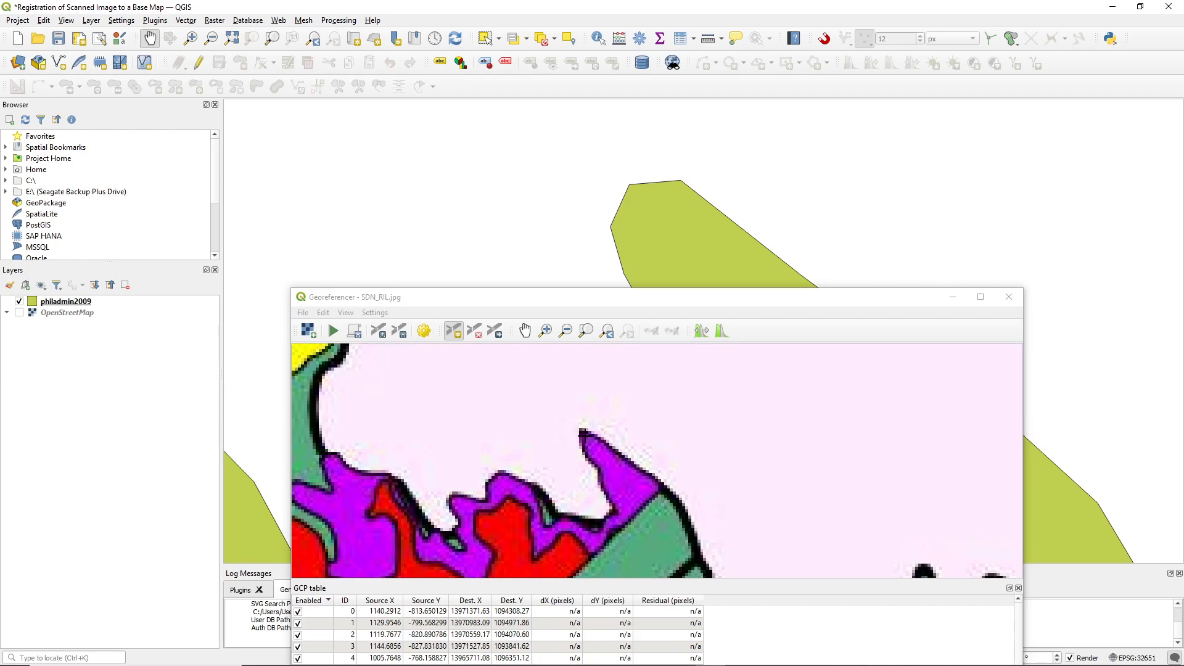
{"action": "left_click", "coordinate": [581, 434]}
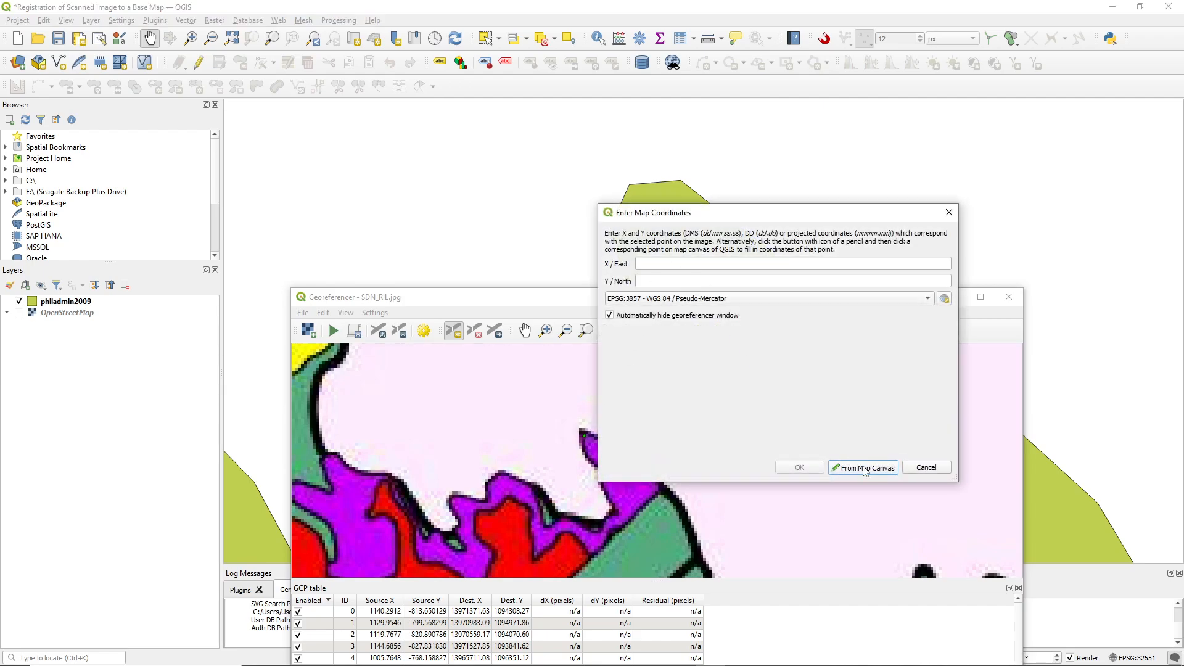
{"action": "left_click", "coordinate": [864, 468]}
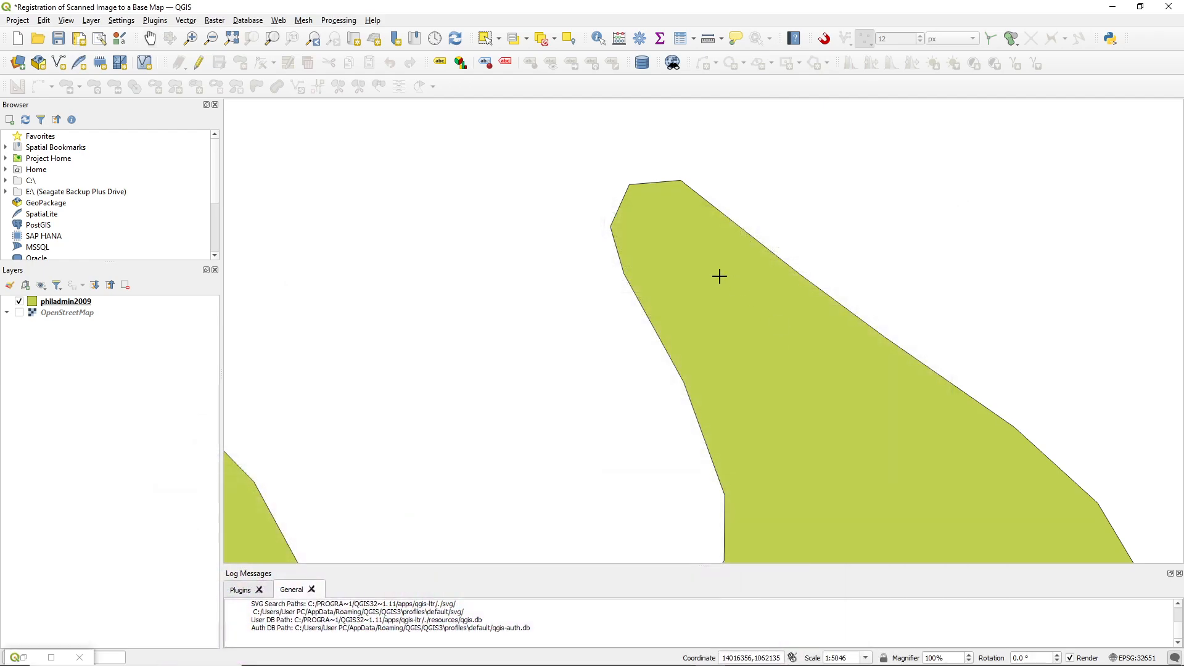
{"action": "left_click", "coordinate": [631, 186]}
{"action": "left_click", "coordinate": [797, 466]}
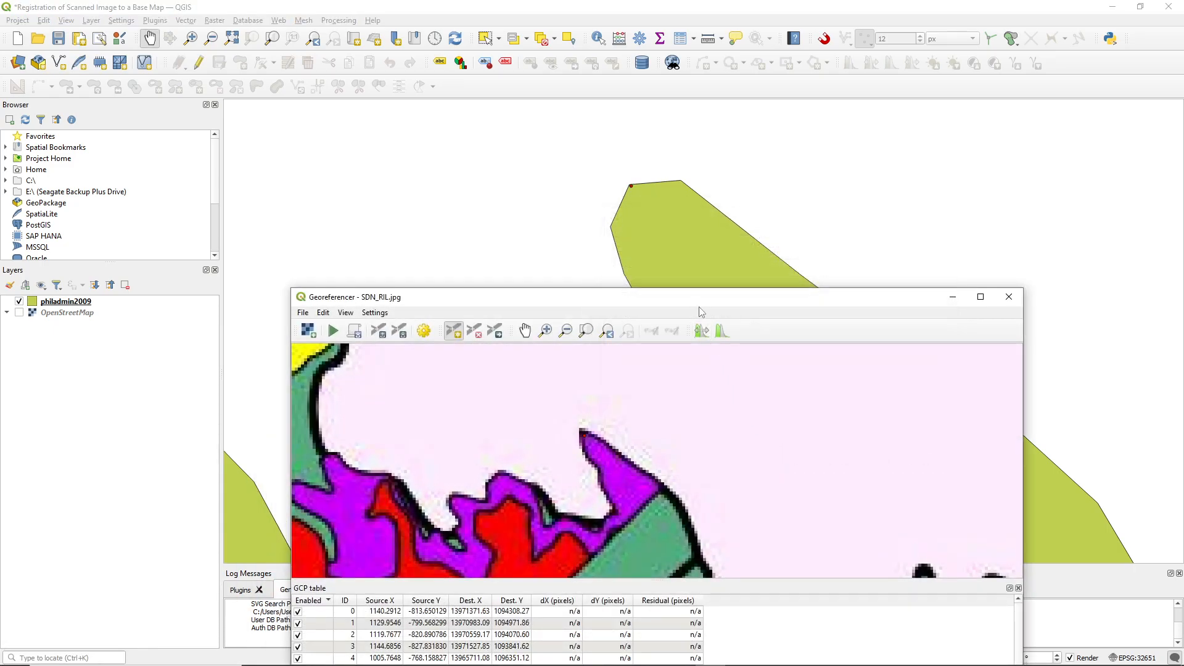
Add a thirteenth control point where the boundary line meets the inland end of the winding river channel on the northeast coast, matching scan to base map
{"action": "scroll", "coordinate": [637, 263], "scroll_direction": "down", "scroll_amount": 3}
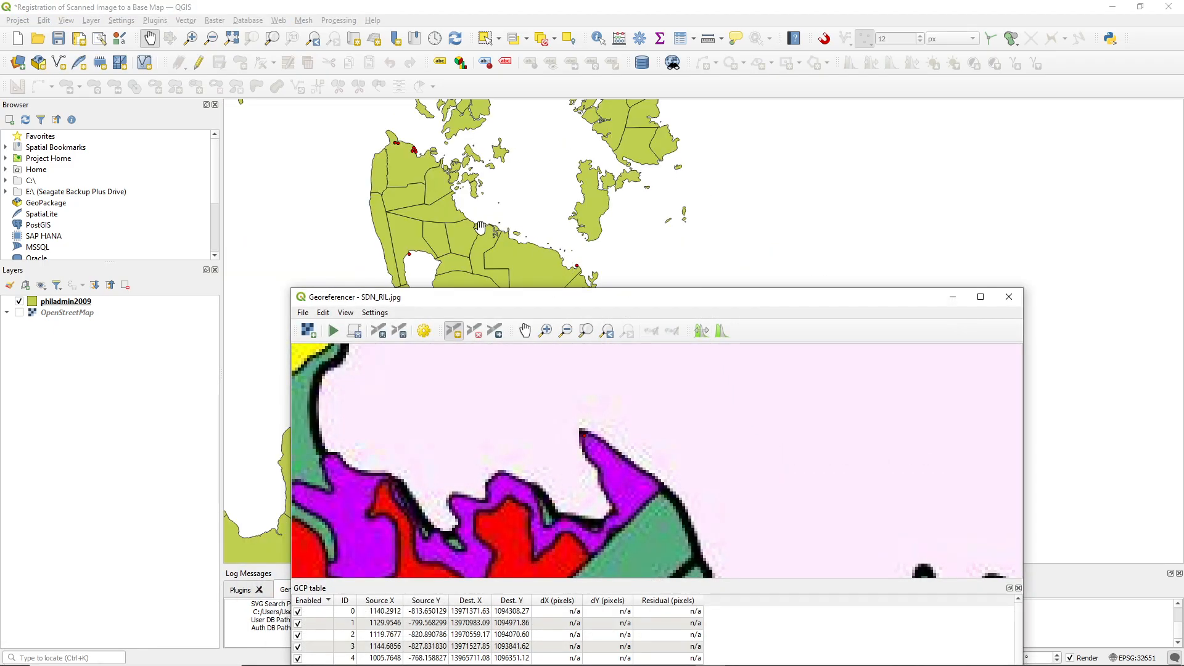
{"action": "scroll", "coordinate": [480, 228], "scroll_direction": "up", "scroll_amount": 2}
{"action": "scroll", "coordinate": [553, 243], "scroll_direction": "up", "scroll_amount": 1}
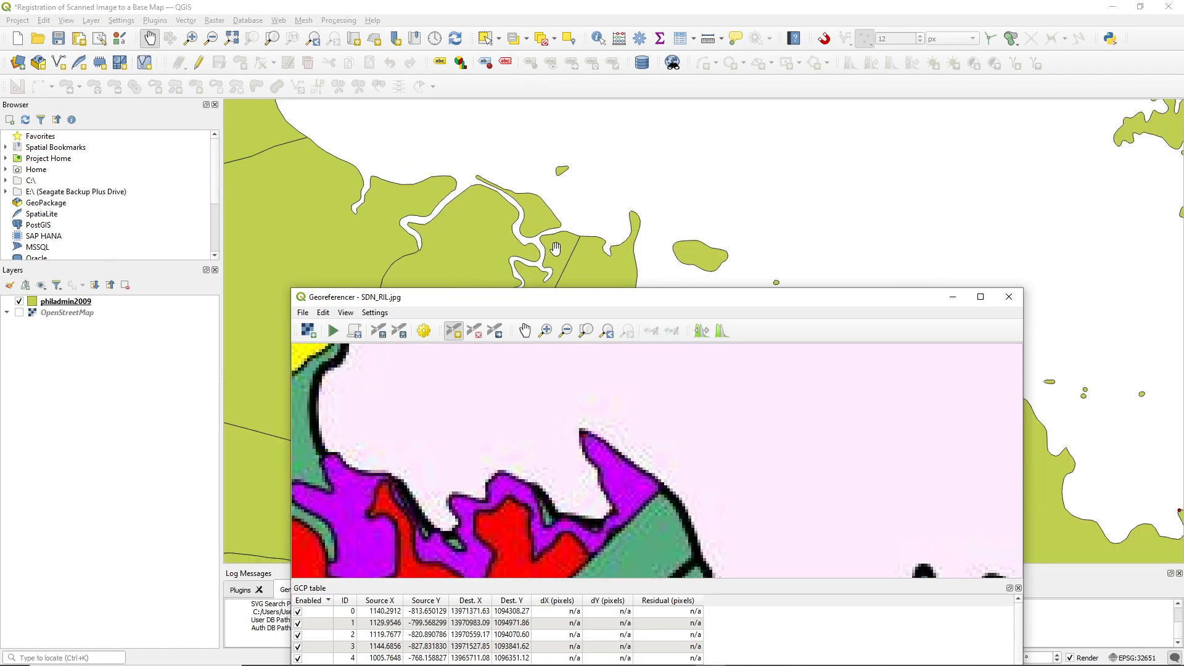
{"action": "scroll", "coordinate": [510, 401], "scroll_direction": "down", "scroll_amount": 2}
{"action": "scroll", "coordinate": [442, 431], "scroll_direction": "down", "scroll_amount": 2}
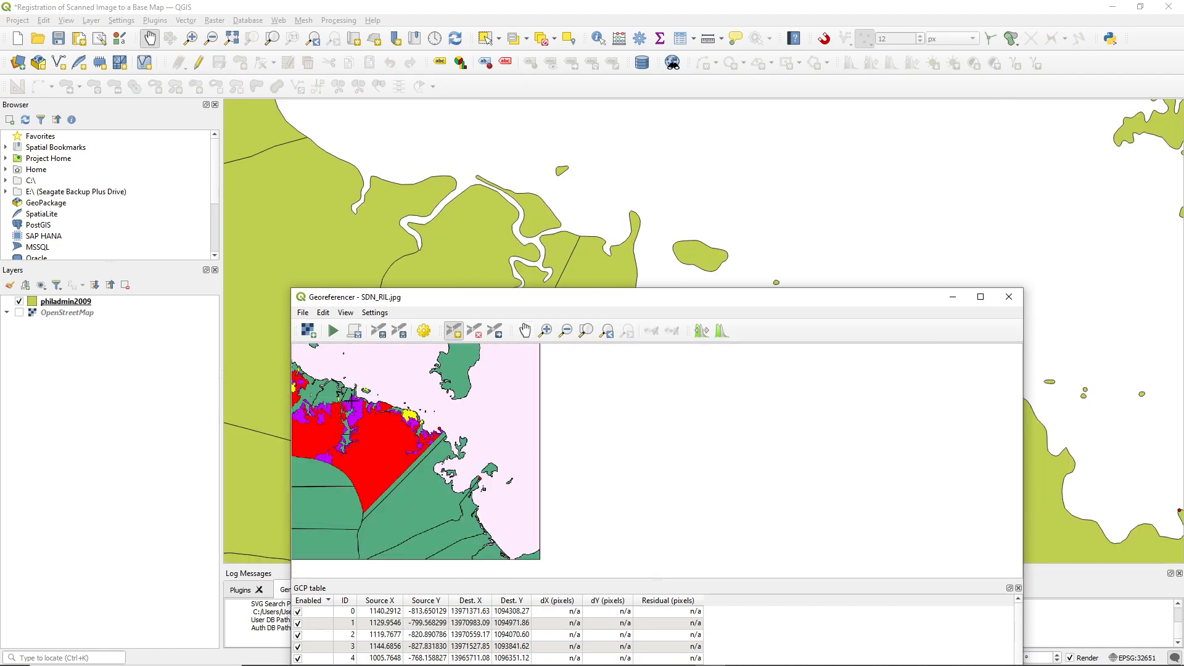
{"action": "scroll", "coordinate": [333, 392], "scroll_direction": "up", "scroll_amount": 2}
{"action": "left_click_drag", "start_coordinate": [362, 378], "coordinate": [546, 468]}
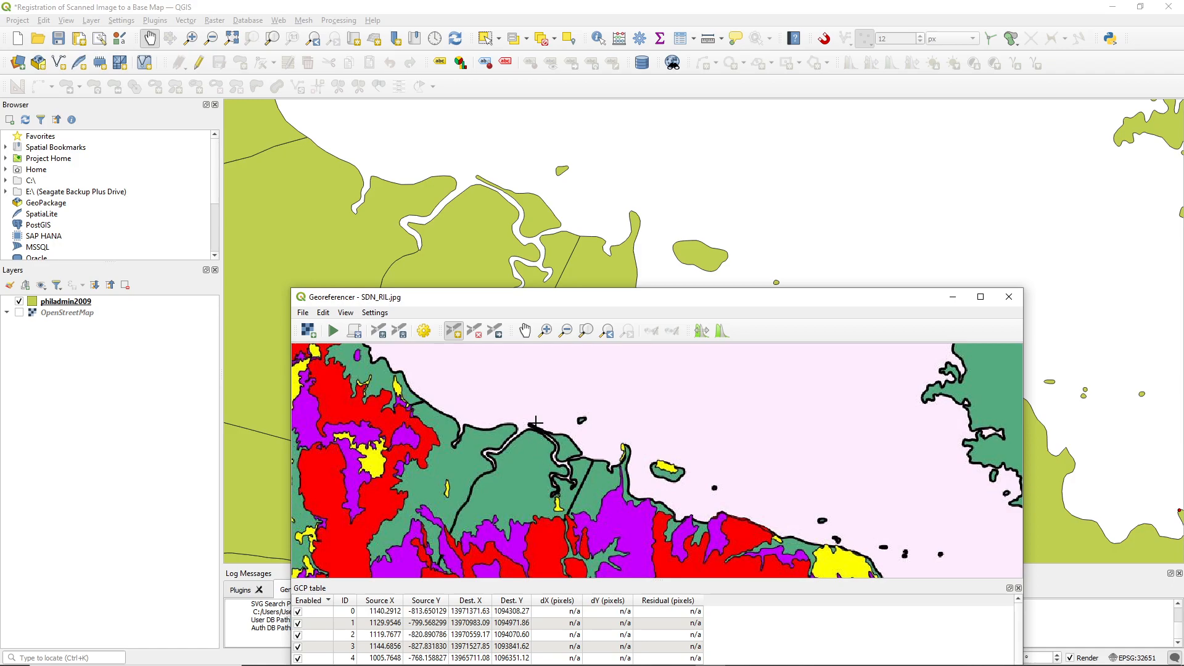
{"action": "scroll", "coordinate": [535, 422], "scroll_direction": "up", "scroll_amount": 1}
{"action": "scroll", "coordinate": [463, 509], "scroll_direction": "up", "scroll_amount": 4}
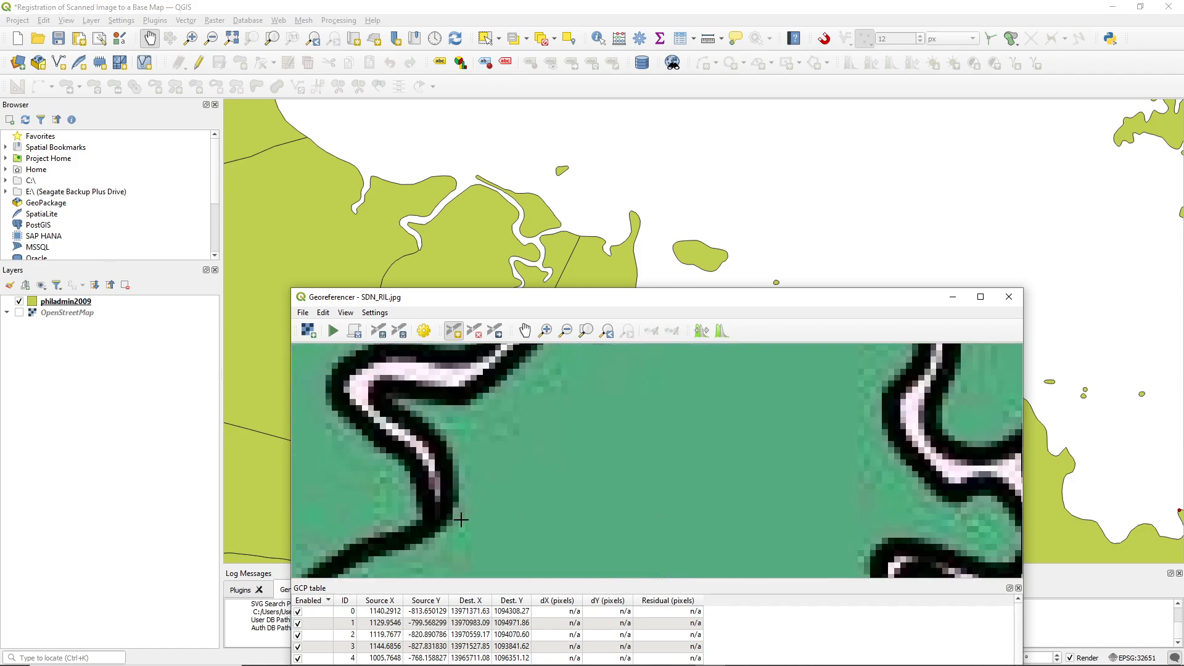
{"action": "left_click", "coordinate": [413, 514]}
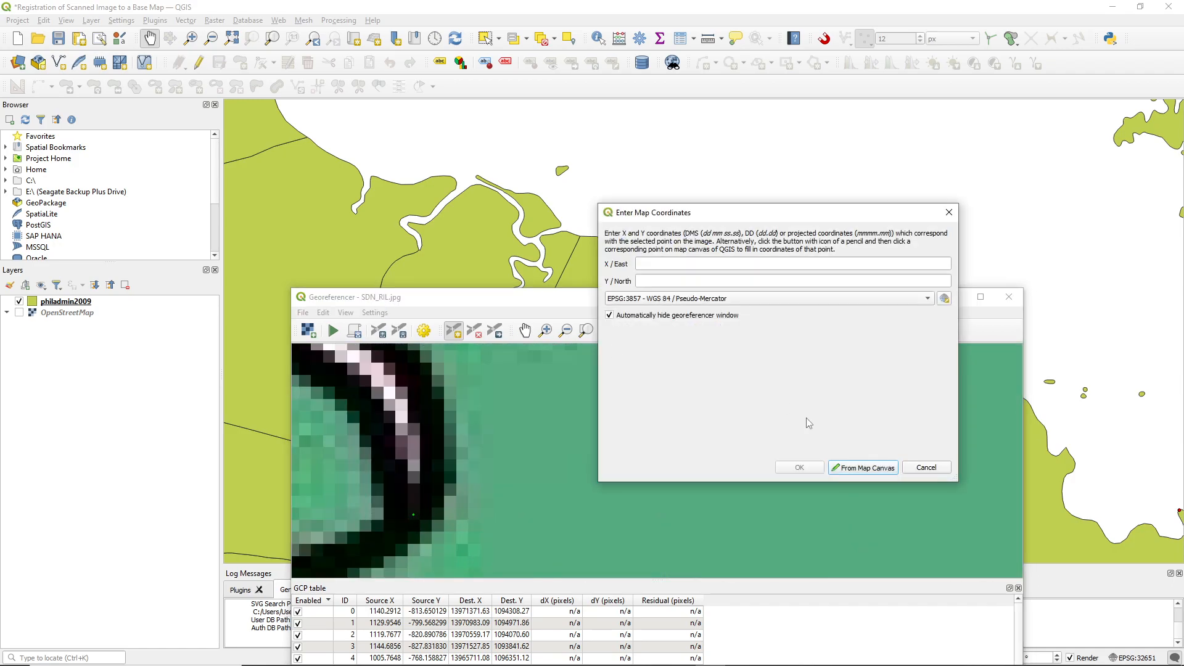
{"action": "left_click", "coordinate": [857, 469]}
{"action": "scroll", "coordinate": [417, 249], "scroll_direction": "up", "scroll_amount": 5}
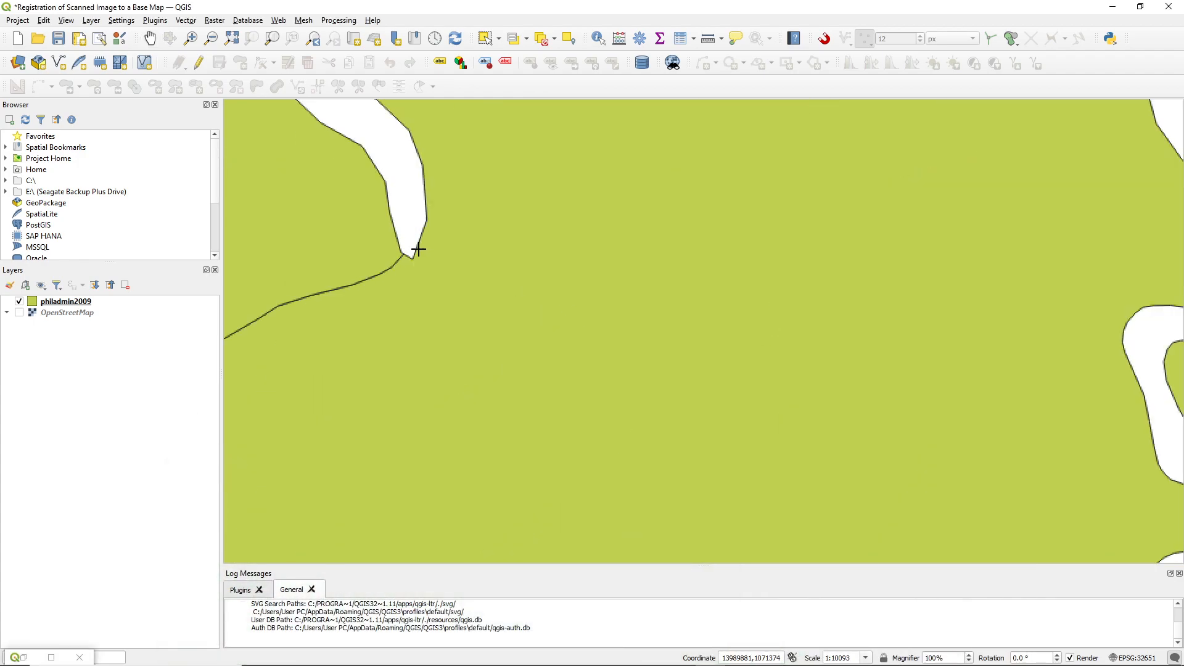
{"action": "left_click", "coordinate": [402, 255]}
{"action": "scroll", "coordinate": [469, 442], "scroll_direction": "down", "scroll_amount": 5}
{"action": "scroll", "coordinate": [402, 255], "scroll_direction": "down", "scroll_amount": 5}
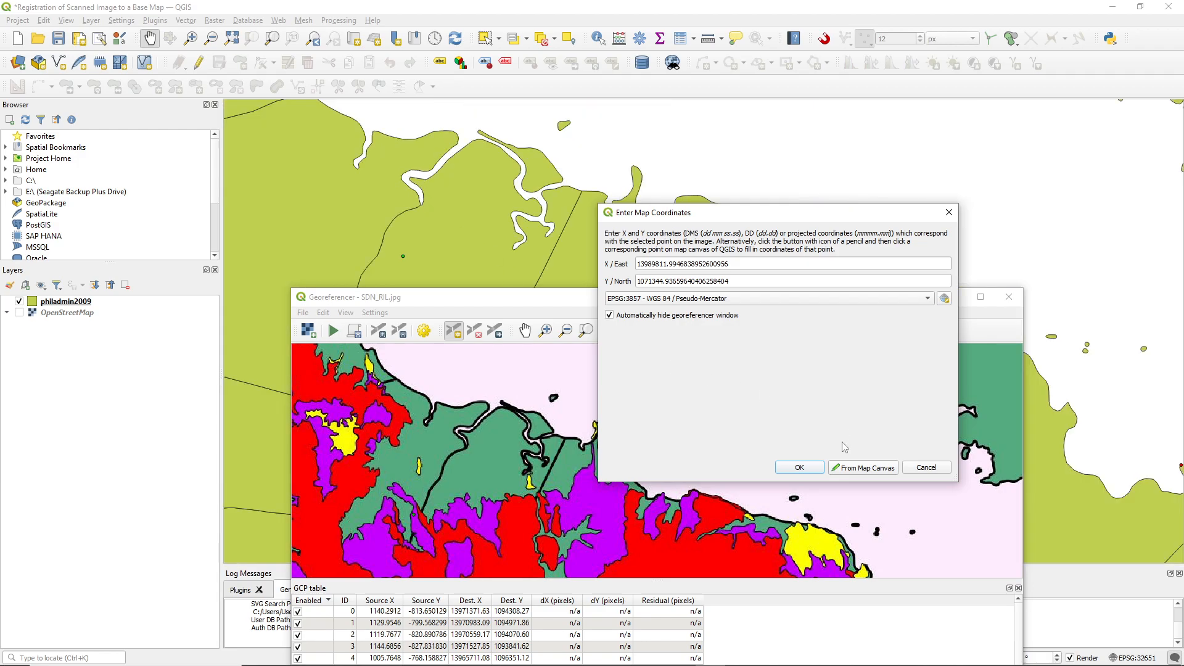
{"action": "left_click", "coordinate": [799, 468]}
{"action": "left_click_drag", "start_coordinate": [741, 305], "coordinate": [782, 132]}
{"action": "scroll", "coordinate": [648, 499], "scroll_direction": "down", "scroll_amount": 2}
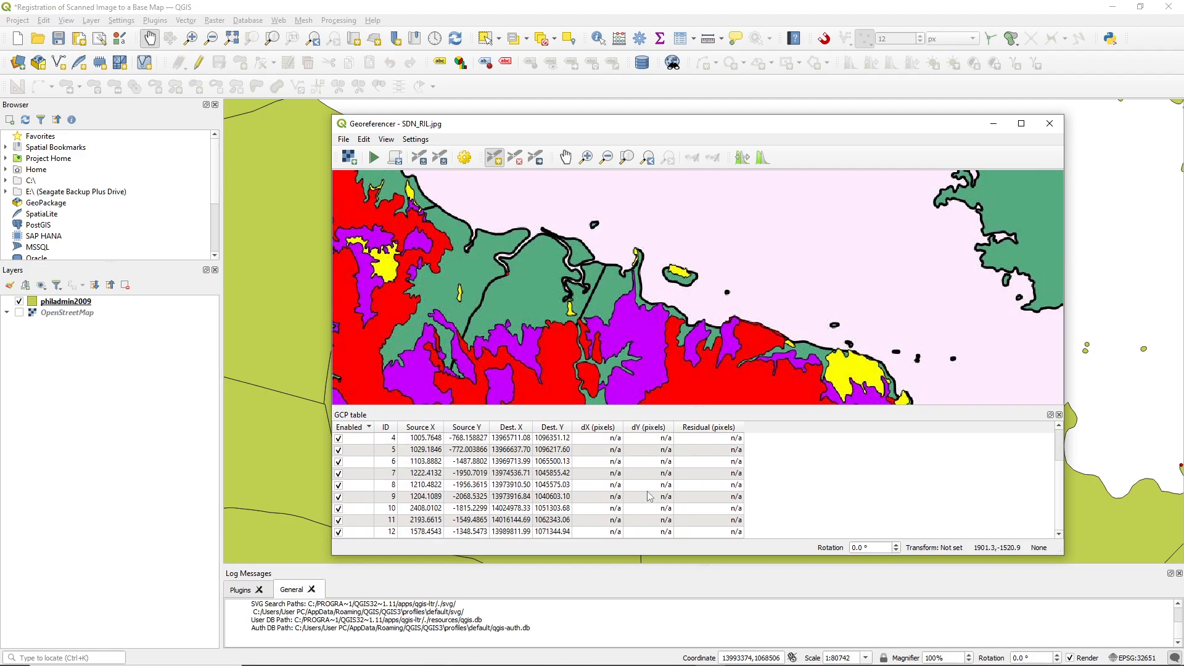
In the transformation settings, set the target SRS to the project CRS, EPSG:32651 - WGS 84 / UTM zone 51N
{"action": "left_click", "coordinate": [469, 164]}
{"action": "left_click", "coordinate": [672, 182]}
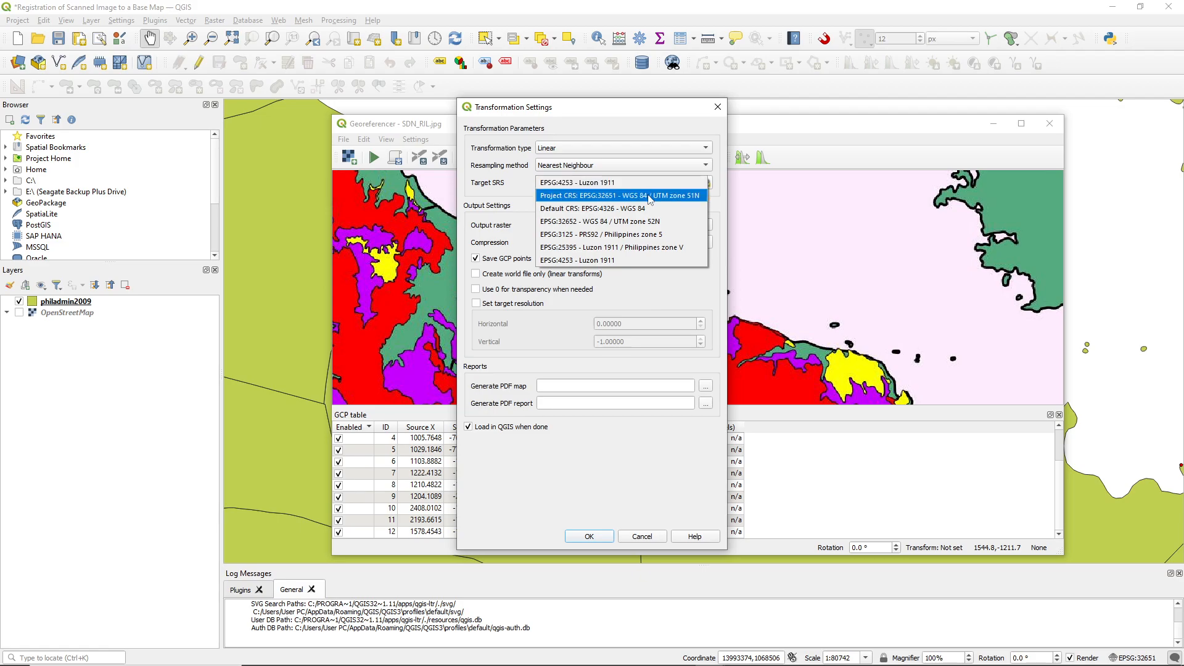
{"action": "left_click", "coordinate": [650, 196]}
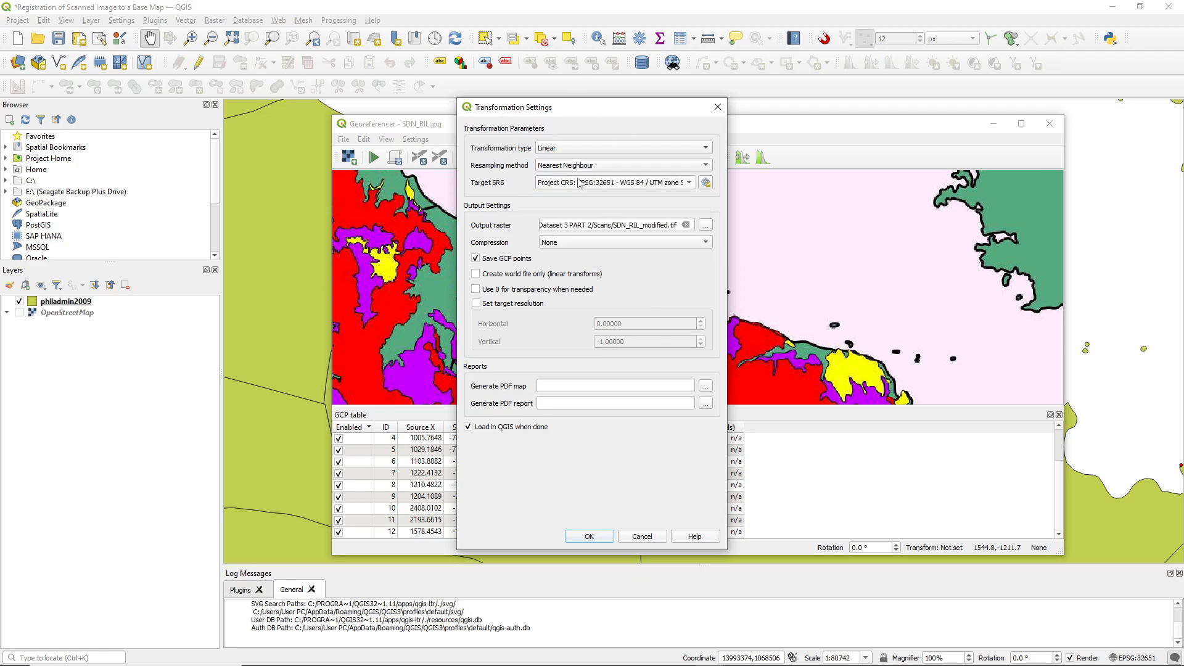
{"action": "mouse_move", "coordinate": [592, 189]}
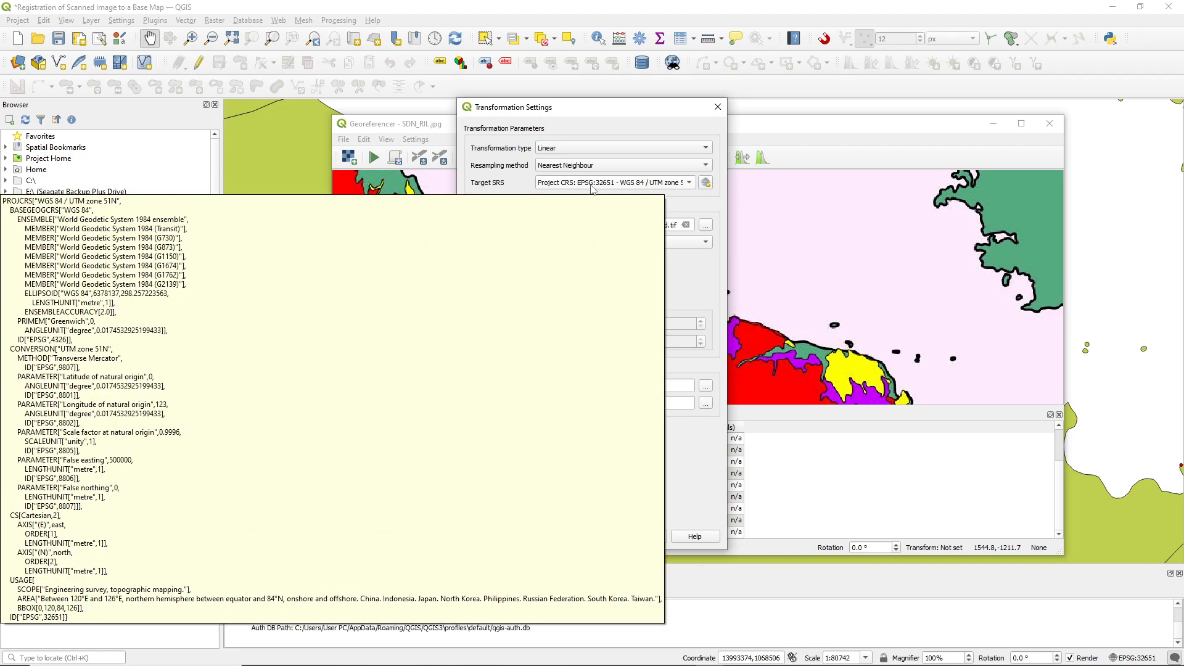
Set the output raster to SDN_RIL_EPSG32651 in the Output folder of Dataset 3 PART 2 and accept the transformation settings
{"action": "left_click", "coordinate": [706, 224]}
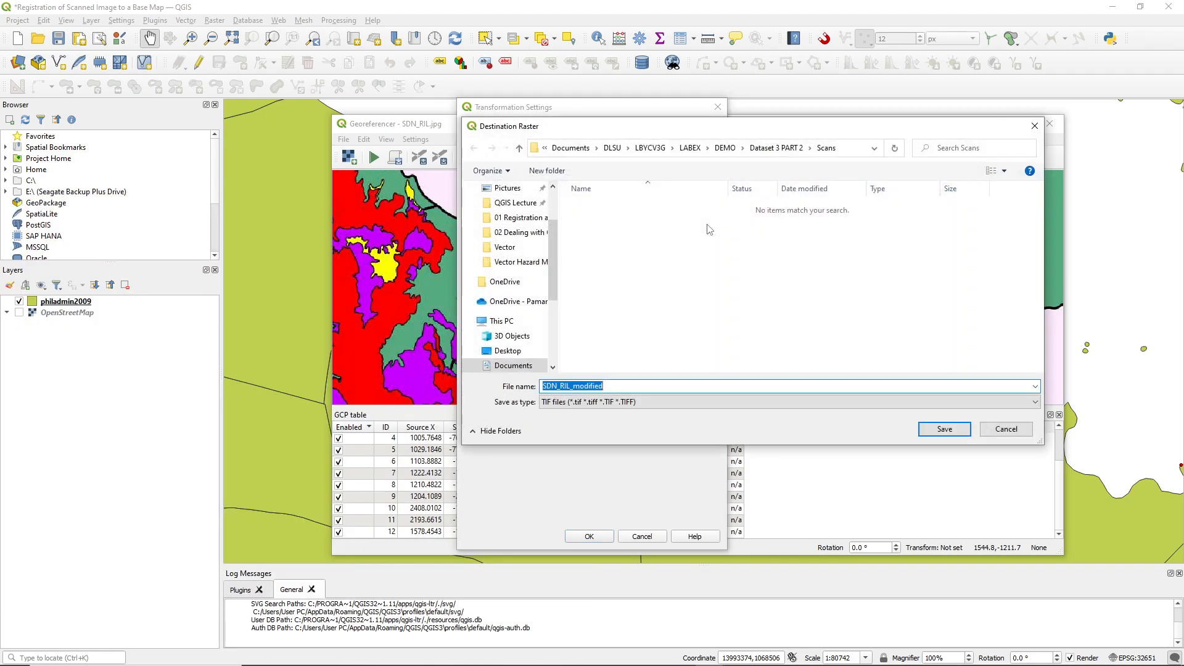
{"action": "left_click", "coordinate": [809, 148]}
{"action": "left_click", "coordinate": [826, 165]}
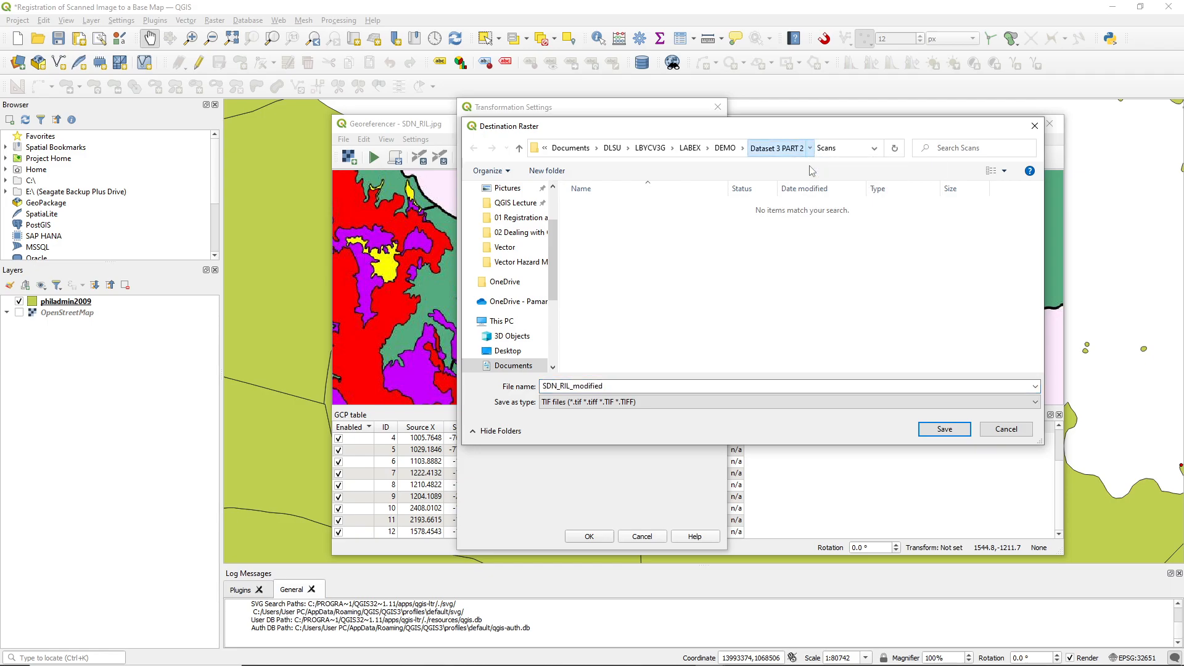
{"action": "double_click", "coordinate": [637, 389]}
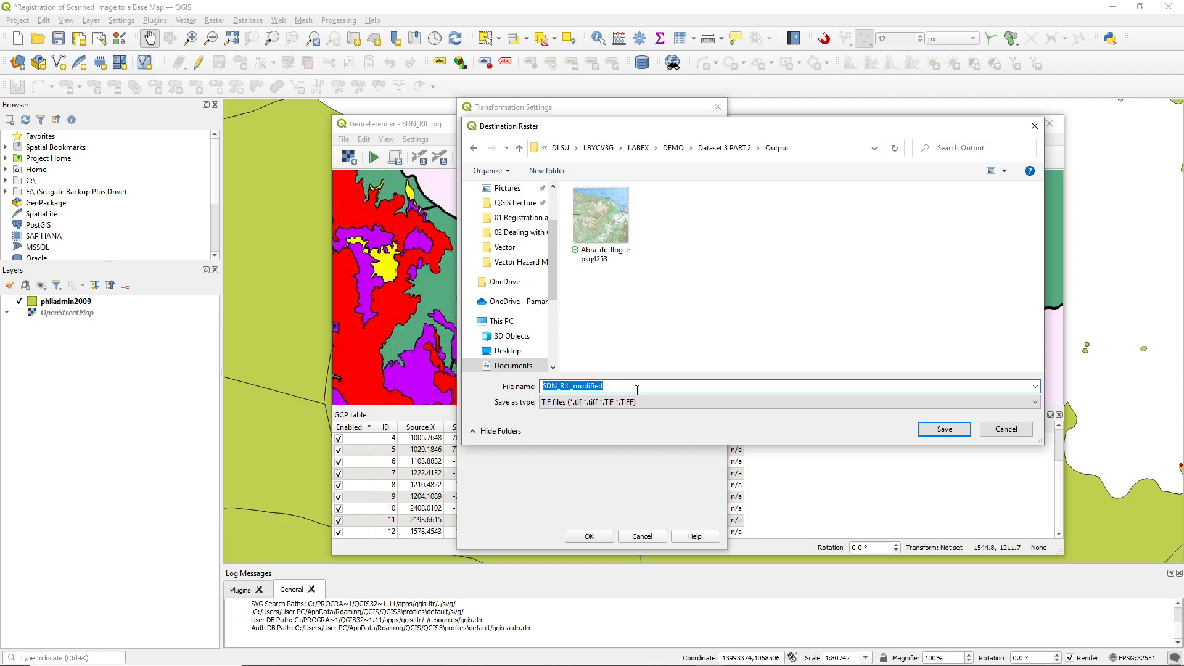
{"action": "type", "text": "SG32651"}
{"action": "left_click", "coordinate": [943, 430]}
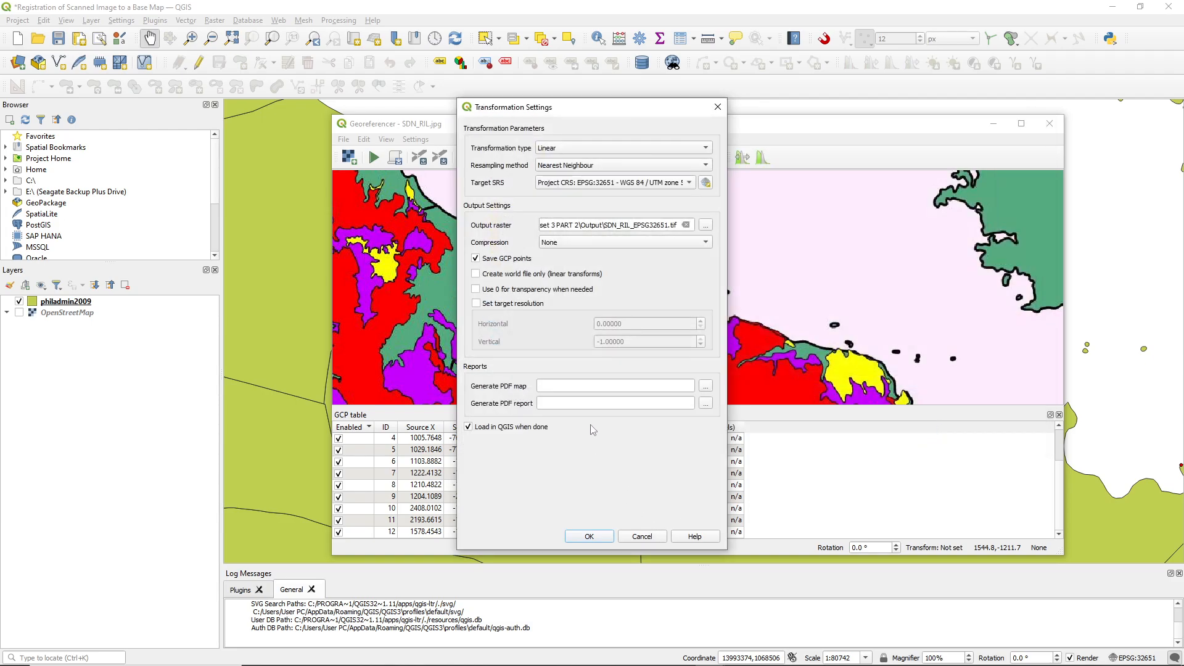
{"action": "left_click", "coordinate": [588, 537]}
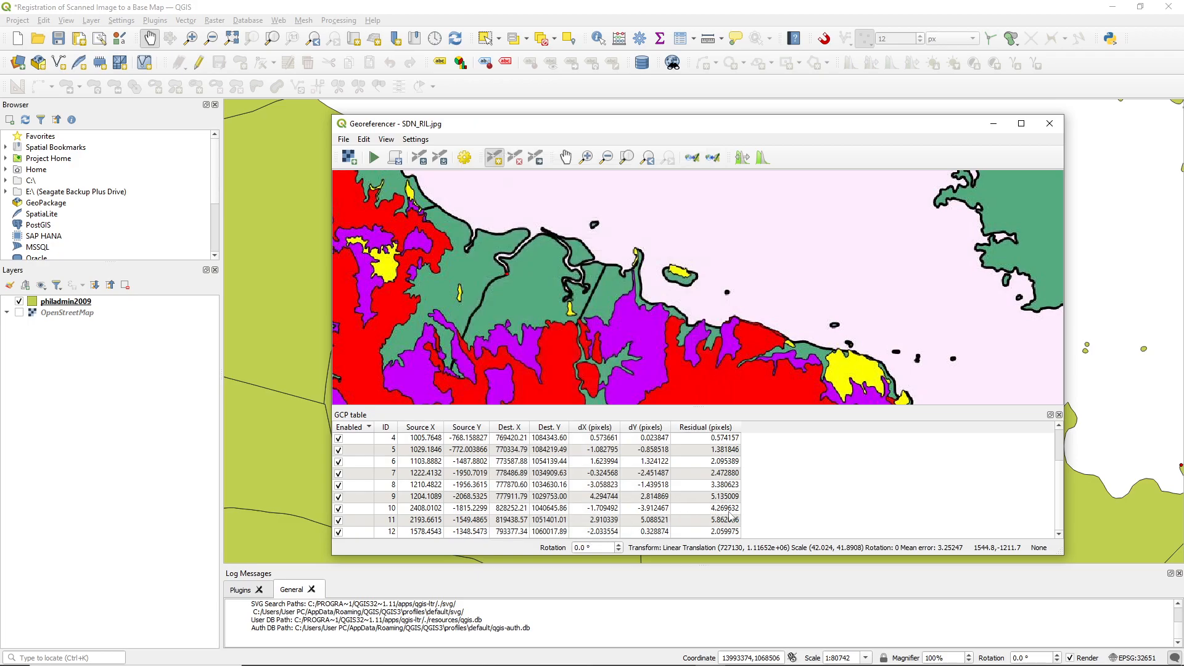
Run the georeferencing after reviewing the control point residuals, and close the Georeferencer
{"action": "scroll", "coordinate": [727, 518], "scroll_direction": "up", "scroll_amount": 2}
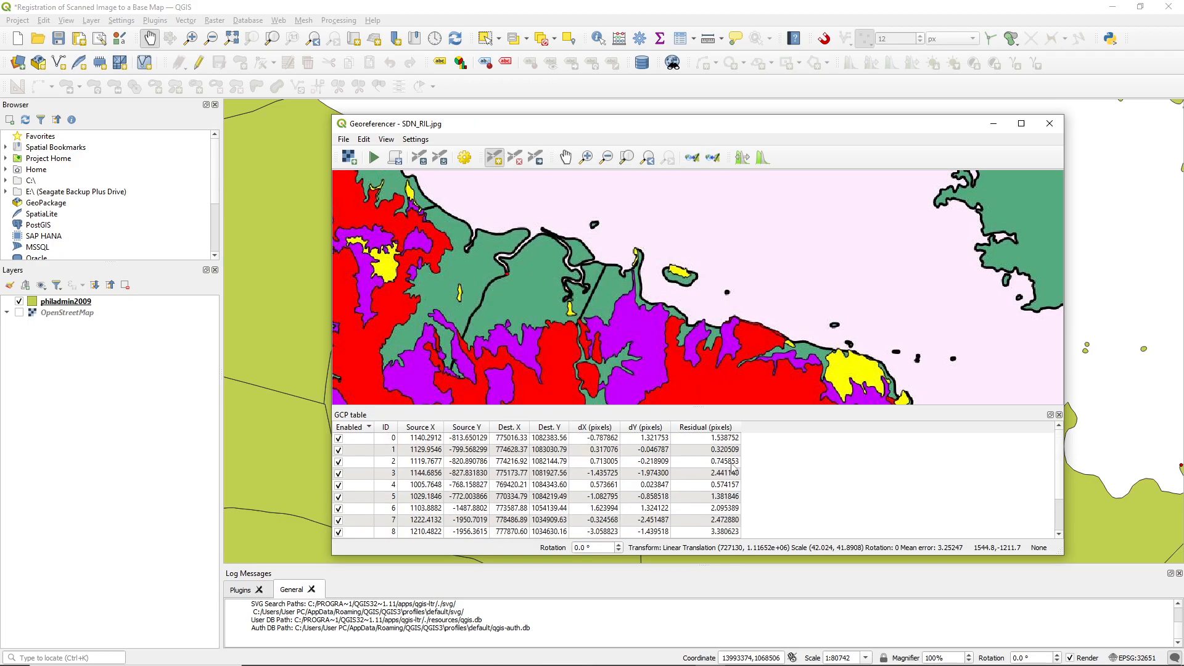
{"action": "scroll", "coordinate": [732, 472], "scroll_direction": "down", "scroll_amount": 2}
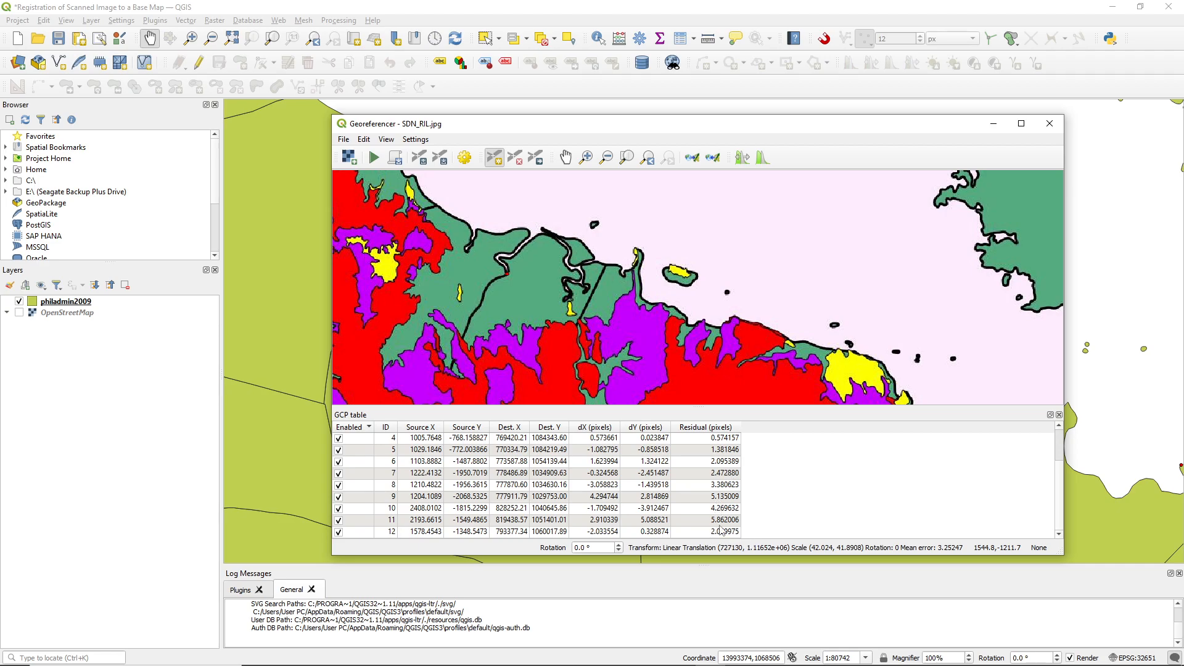
{"action": "scroll", "coordinate": [725, 512], "scroll_direction": "up", "scroll_amount": 2}
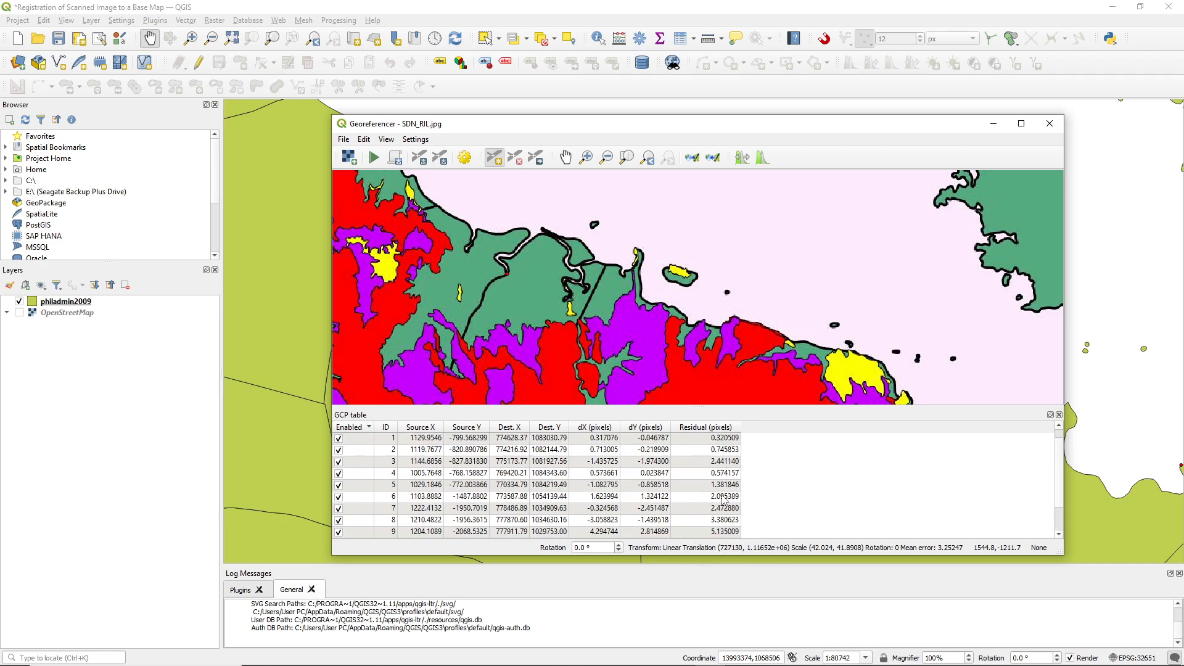
{"action": "scroll", "coordinate": [725, 499], "scroll_direction": "down", "scroll_amount": 2}
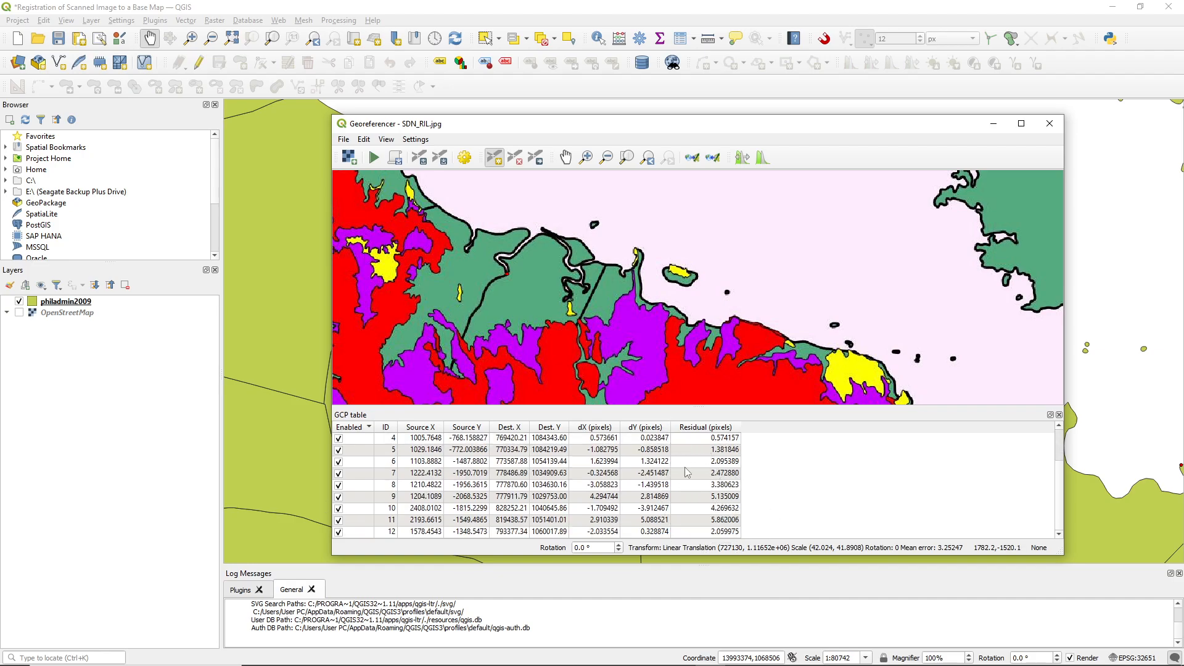
{"action": "left_click", "coordinate": [374, 159]}
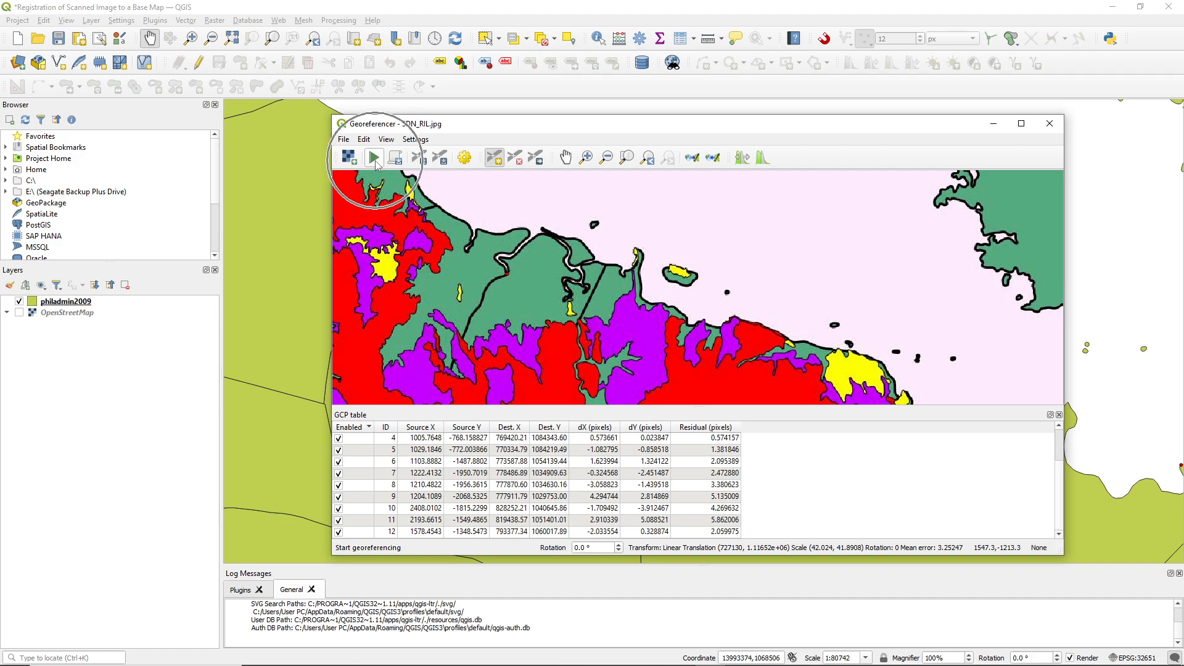
{"action": "left_click", "coordinate": [376, 161]}
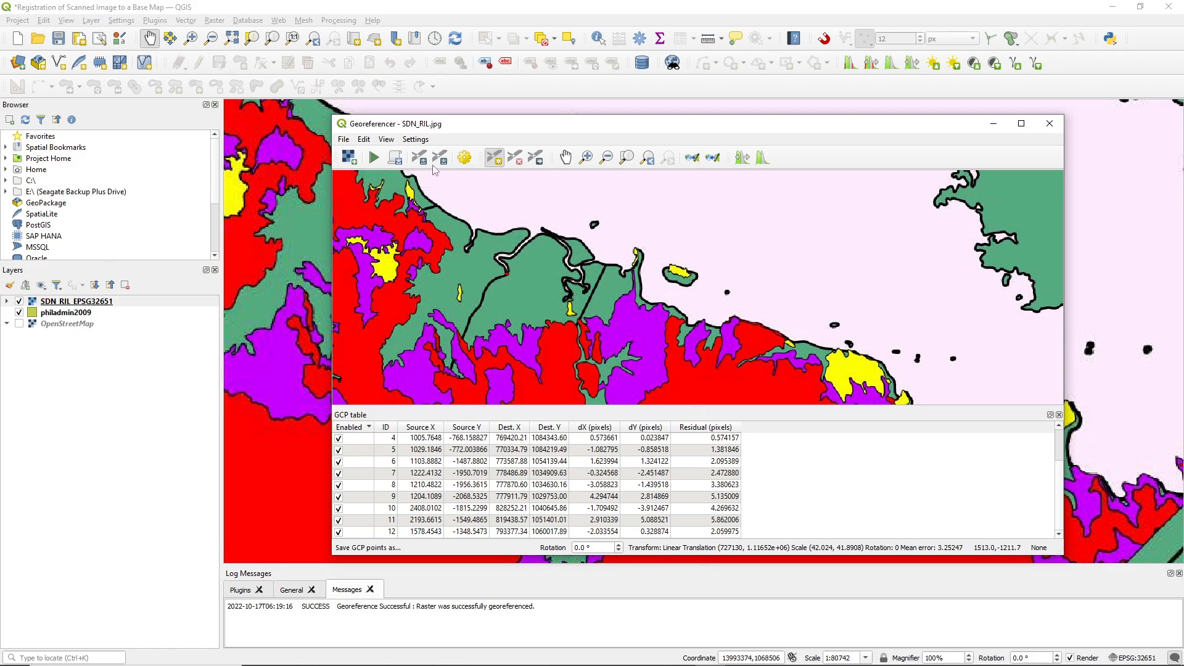
{"action": "left_click", "coordinate": [344, 140]}
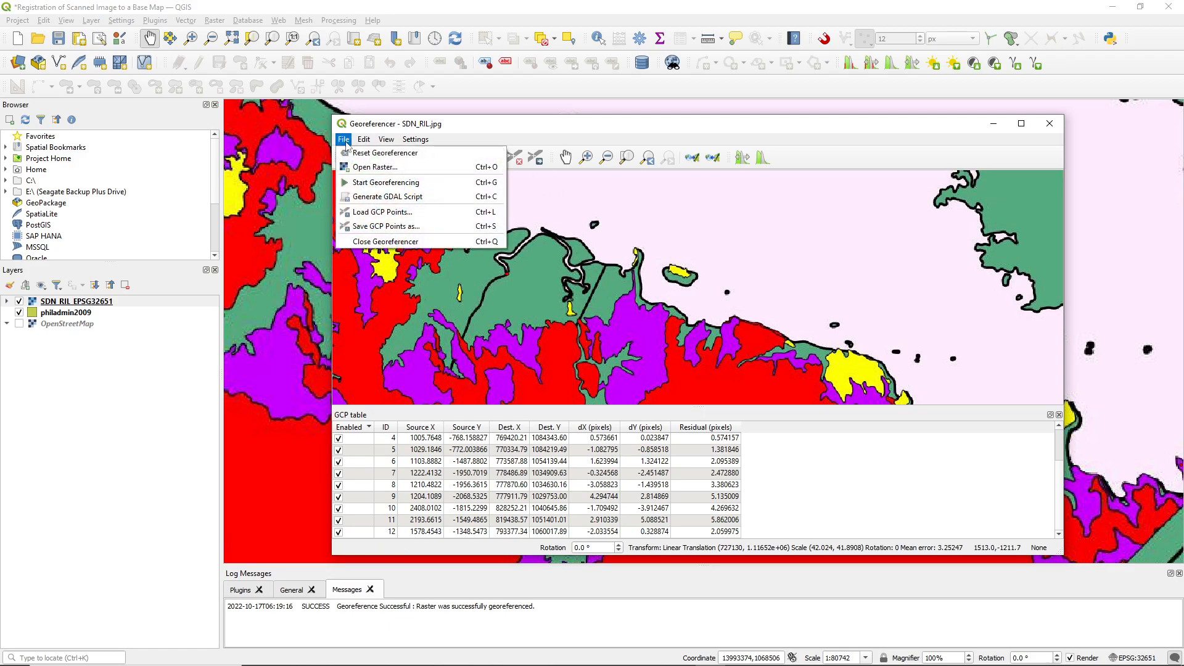
{"action": "left_click", "coordinate": [379, 242]}
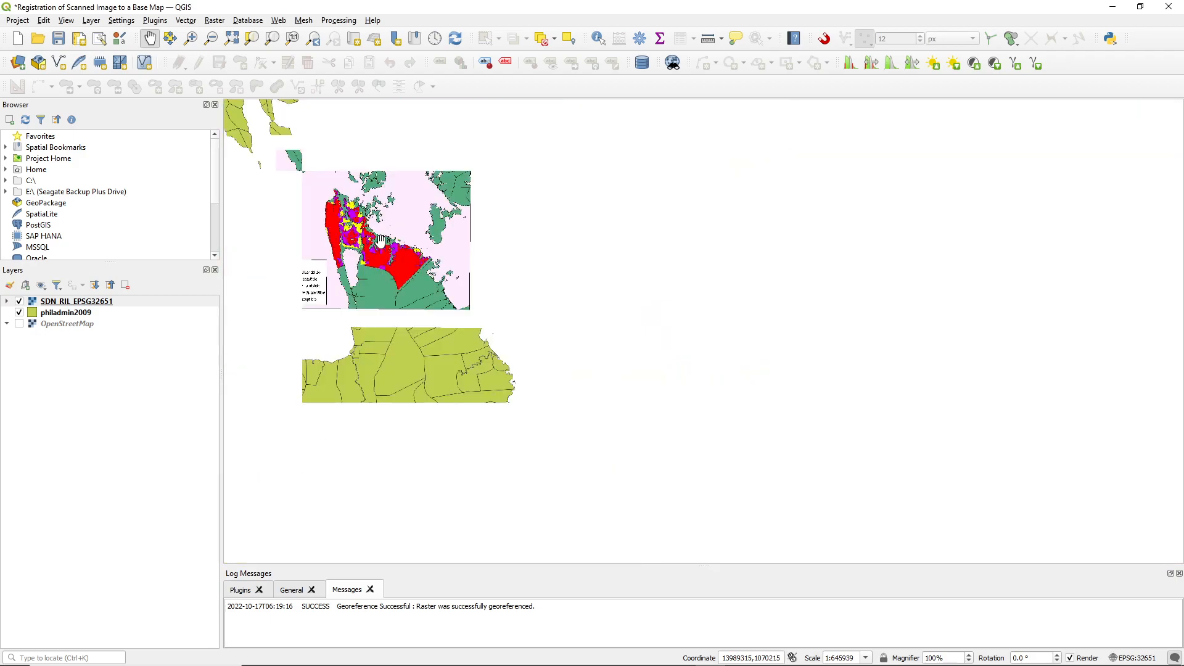
Set the global opacity of the SDN_RIL_EPSG32651 raster layer to 80 %
{"action": "scroll", "coordinate": [361, 262], "scroll_direction": "up", "scroll_amount": 1}
{"action": "left_click_drag", "start_coordinate": [361, 262], "coordinate": [622, 383]}
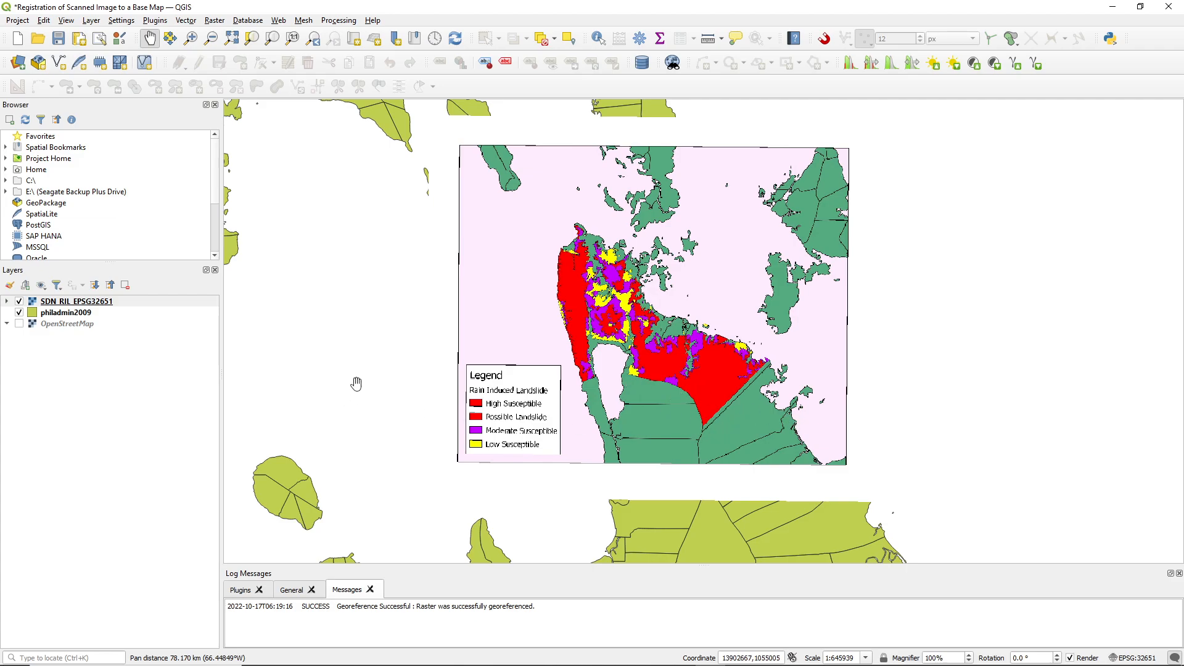
{"action": "right_click", "coordinate": [88, 306]}
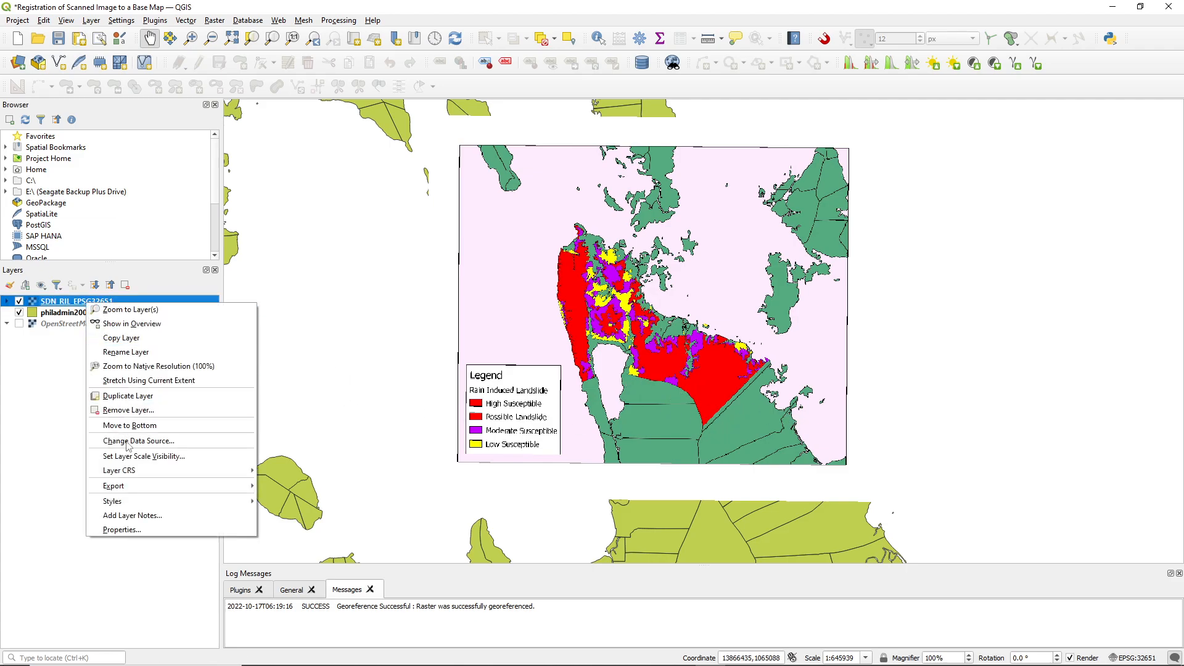
{"action": "left_click", "coordinate": [161, 536]}
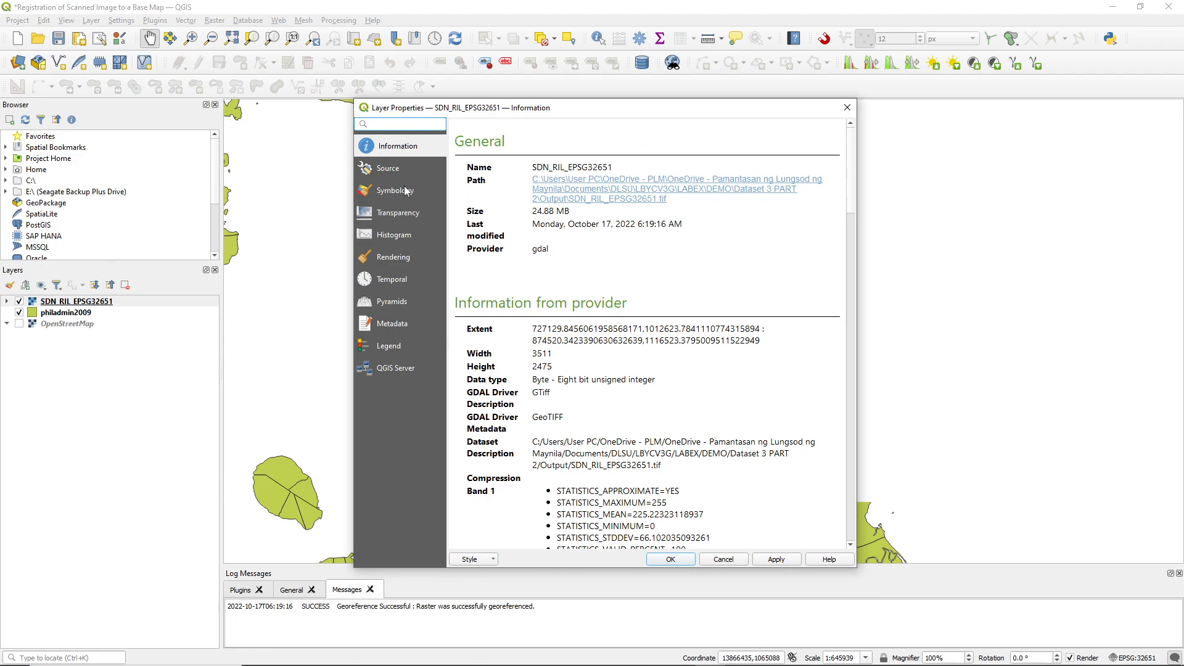
{"action": "left_click", "coordinate": [391, 219]}
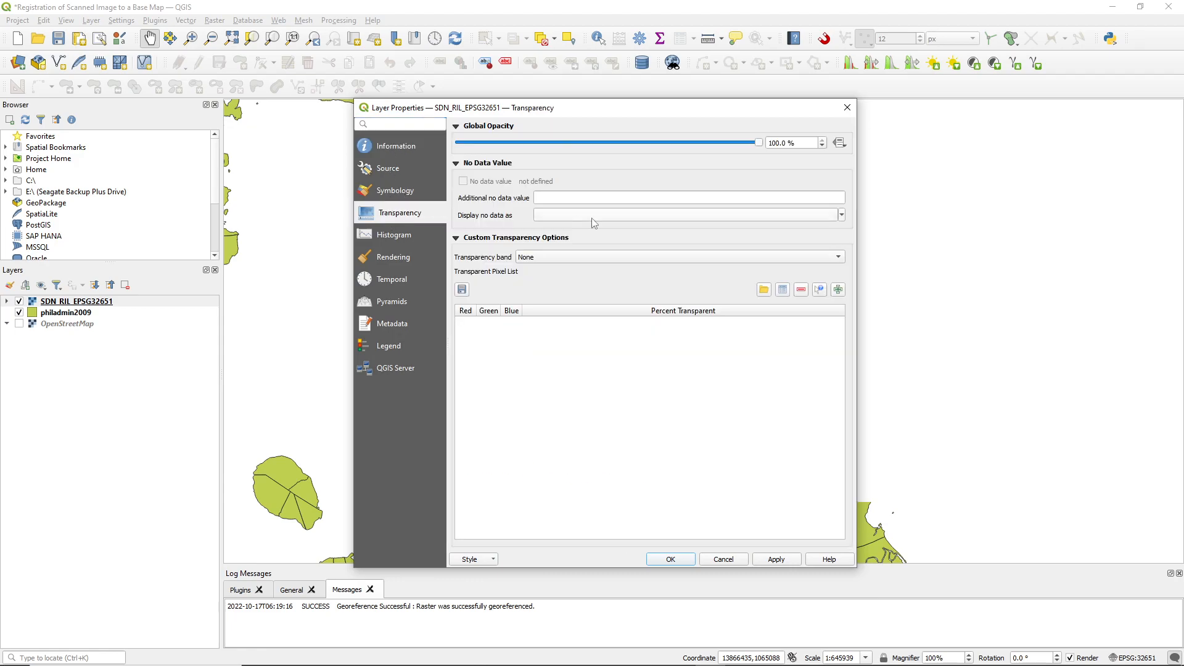
{"action": "left_click_drag", "start_coordinate": [800, 144], "coordinate": [740, 152]}
{"action": "type", "text": "80"}
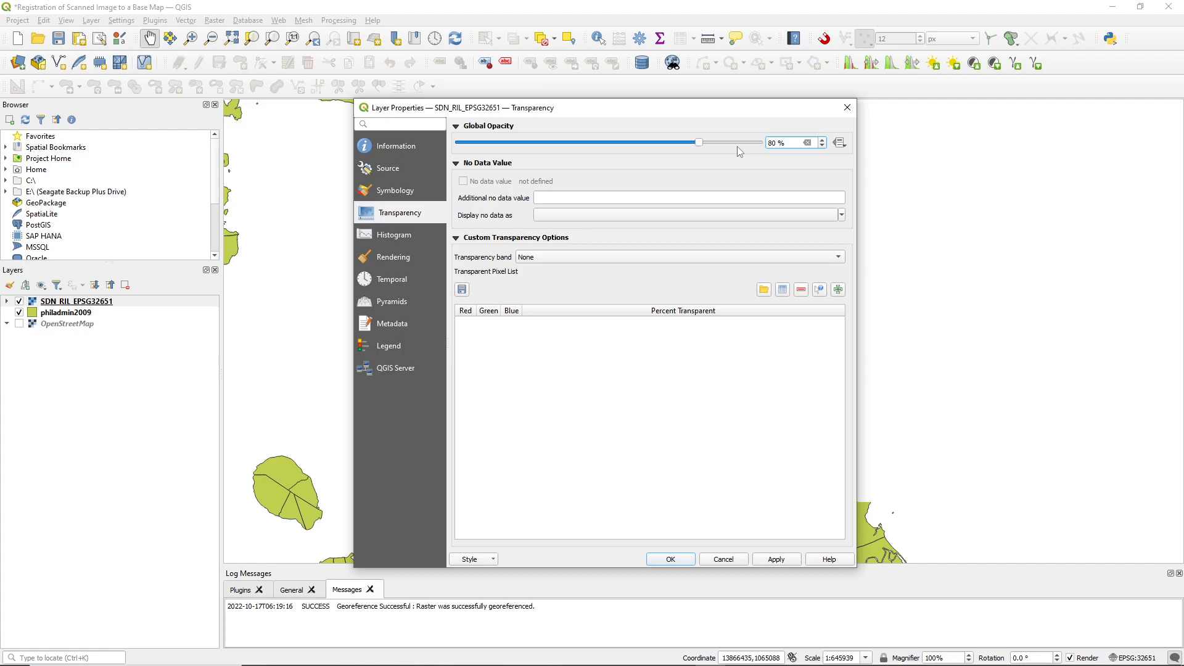
{"action": "left_click", "coordinate": [775, 560]}
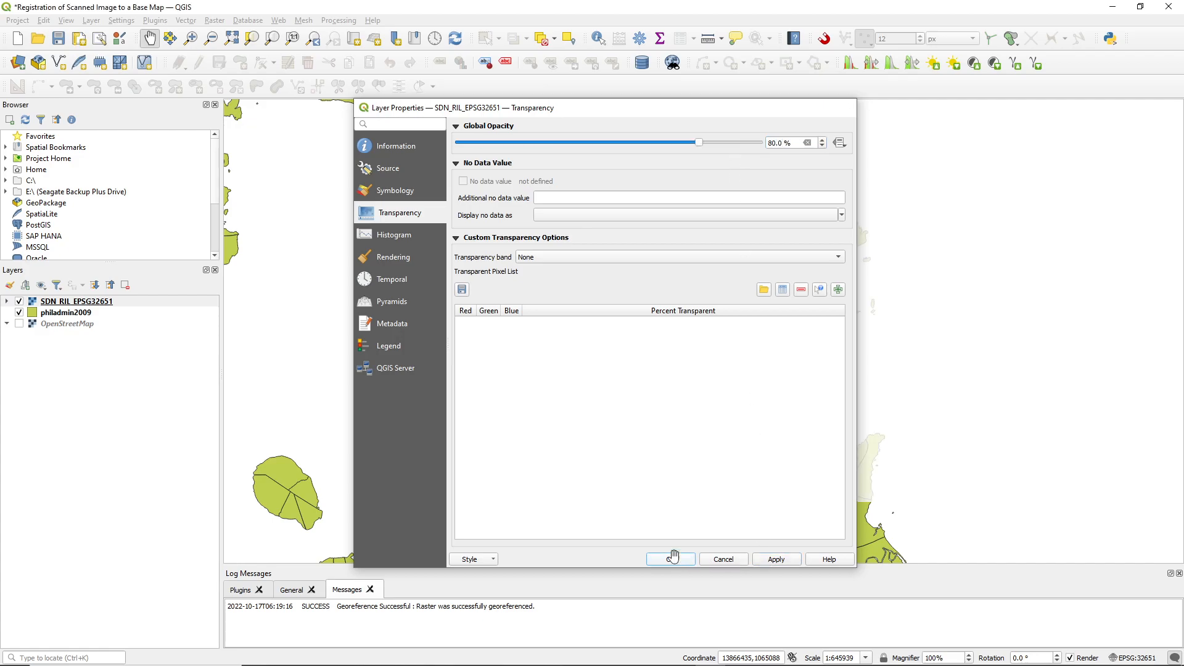
{"action": "left_click", "coordinate": [670, 559]}
Examine how the raster's boundary lines align with the philadmin2009 boundaries along the southern edge of the scanned map
{"action": "scroll", "coordinate": [631, 487], "scroll_direction": "up", "scroll_amount": 1}
{"action": "scroll", "coordinate": [631, 487], "scroll_direction": "up", "scroll_amount": 1}
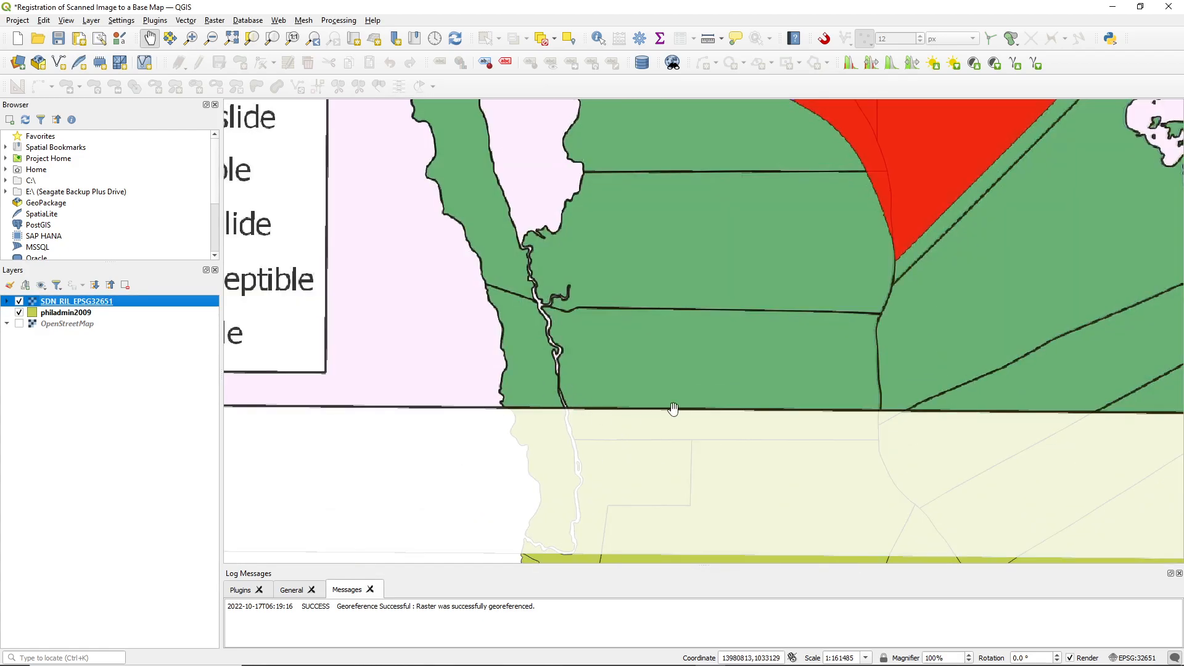
{"action": "scroll", "coordinate": [907, 418], "scroll_direction": "up", "scroll_amount": 2}
{"action": "scroll", "coordinate": [900, 413], "scroll_direction": "up", "scroll_amount": 1}
{"action": "key", "text": "ctrl"}
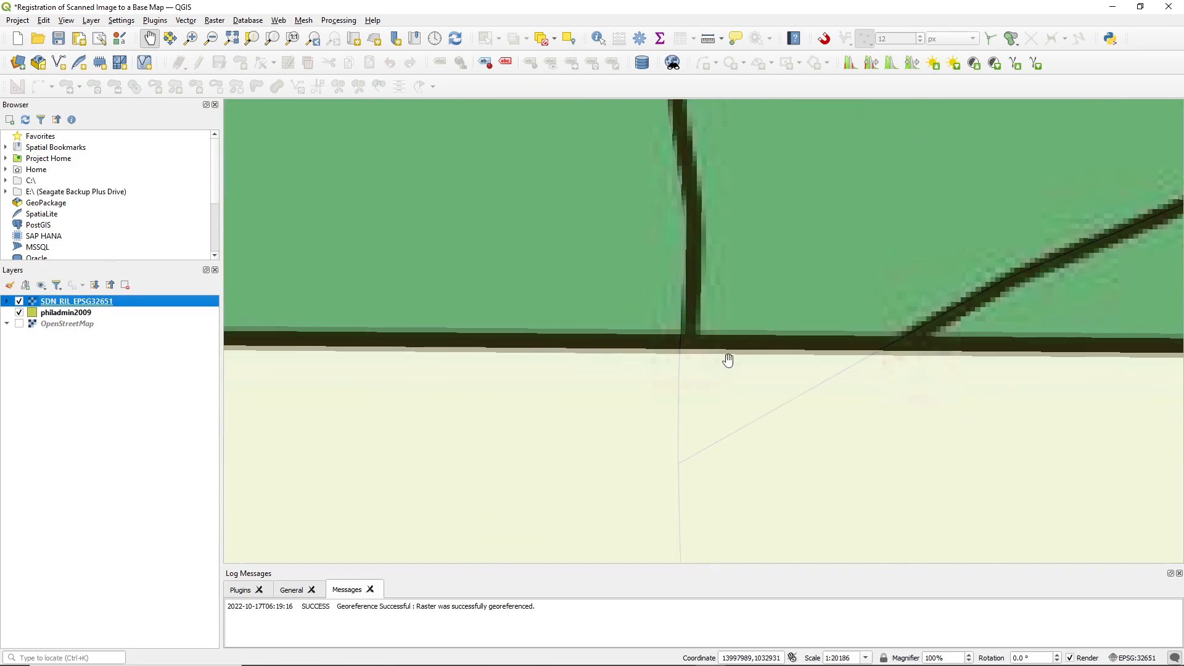
{"action": "scroll", "coordinate": [835, 360], "scroll_direction": "down", "scroll_amount": 4}
{"action": "scroll", "coordinate": [998, 377], "scroll_direction": "up", "scroll_amount": 3}
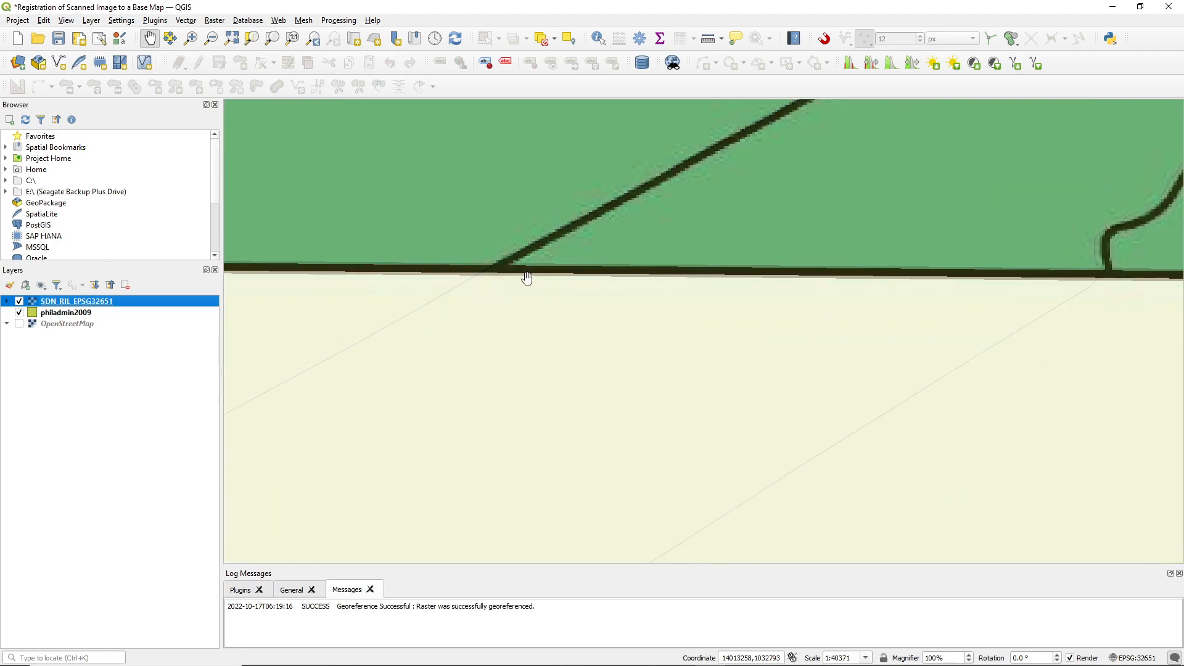
Examine how the raster's boundary lines and coastline meet the philadmin2009 boundaries at the southeastern part of the scanned map
{"action": "scroll", "coordinate": [894, 302], "scroll_direction": "down", "scroll_amount": 2}
{"action": "scroll", "coordinate": [1012, 271], "scroll_direction": "up", "scroll_amount": 2}
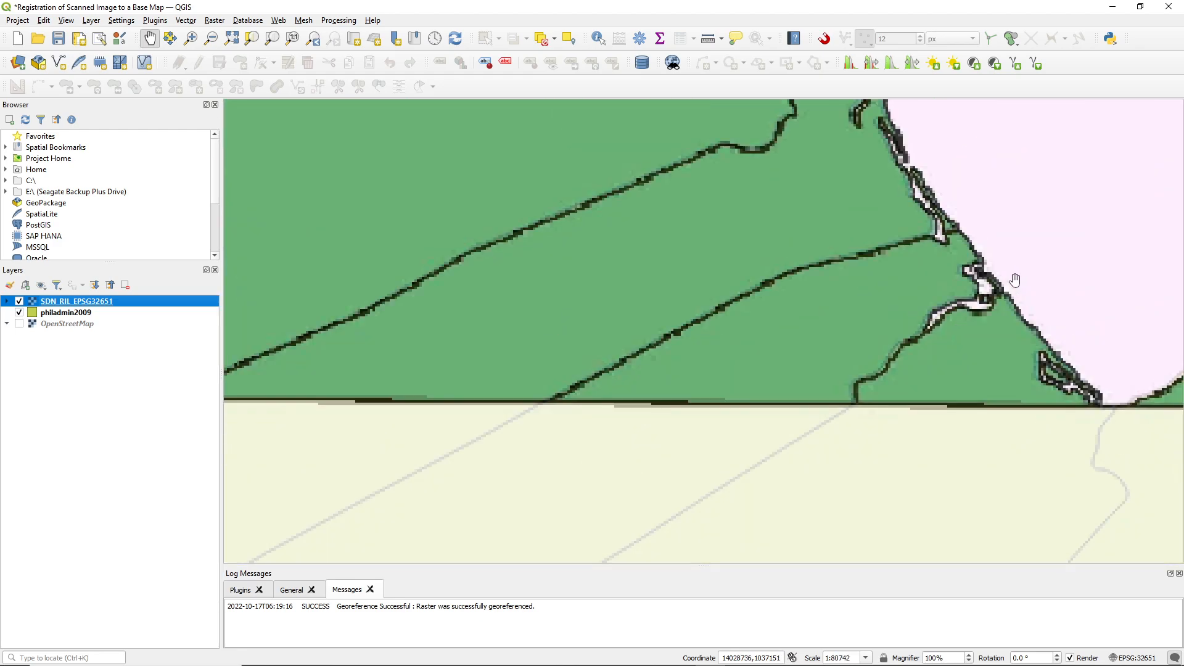
{"action": "scroll", "coordinate": [1137, 417], "scroll_direction": "up", "scroll_amount": 1}
{"action": "scroll", "coordinate": [1134, 416], "scroll_direction": "down", "scroll_amount": 5}
{"action": "left_click_drag", "start_coordinate": [1028, 333], "coordinate": [856, 352]}
{"action": "scroll", "coordinate": [854, 352], "scroll_direction": "up", "scroll_amount": 3}
{"action": "scroll", "coordinate": [631, 410], "scroll_direction": "down", "scroll_amount": 1}
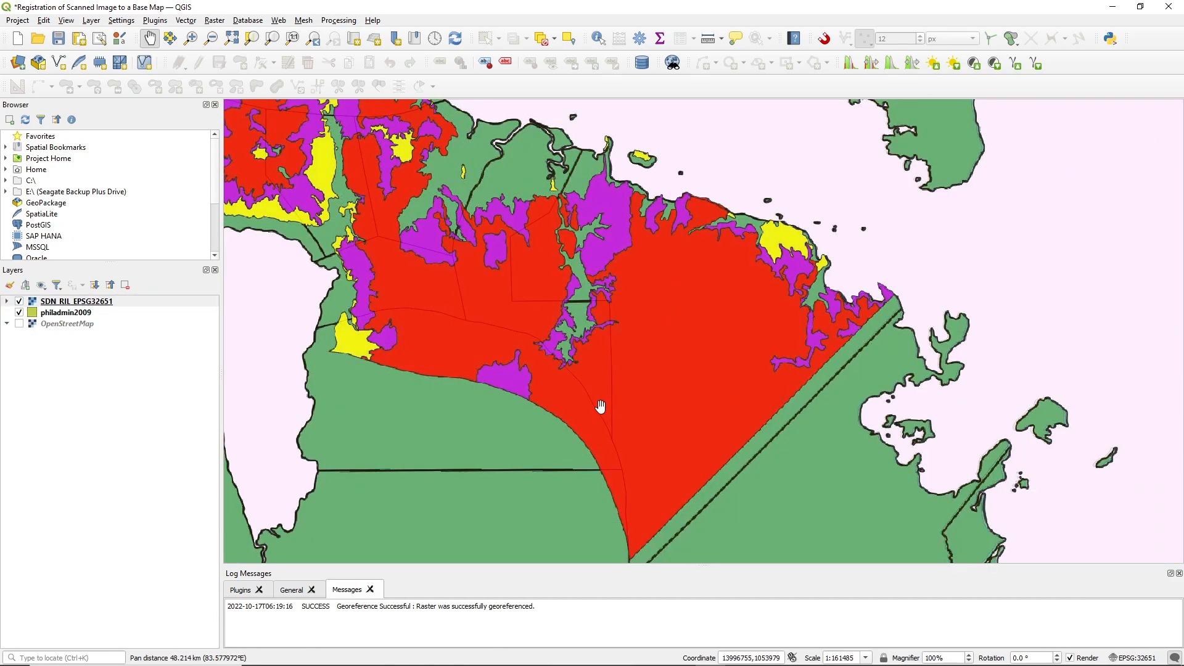
Examine the landslide zones and coastlines around the lake and bay, including the whole raster's fit over the philadmin2009 layer
{"action": "scroll", "coordinate": [505, 342], "scroll_direction": "down", "scroll_amount": 1}
{"action": "scroll", "coordinate": [613, 352], "scroll_direction": "up", "scroll_amount": 3}
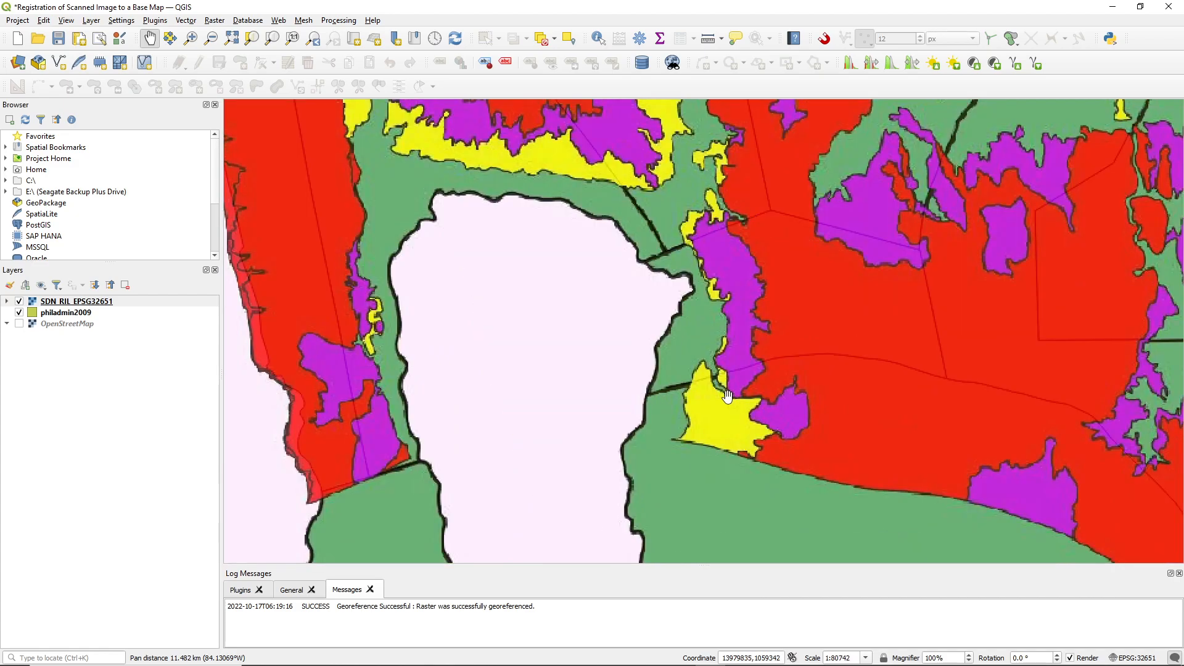
{"action": "scroll", "coordinate": [661, 373], "scroll_direction": "down", "scroll_amount": 1}
{"action": "scroll", "coordinate": [827, 337], "scroll_direction": "down", "scroll_amount": 1}
{"action": "left_click_drag", "start_coordinate": [917, 325], "coordinate": [691, 363]}
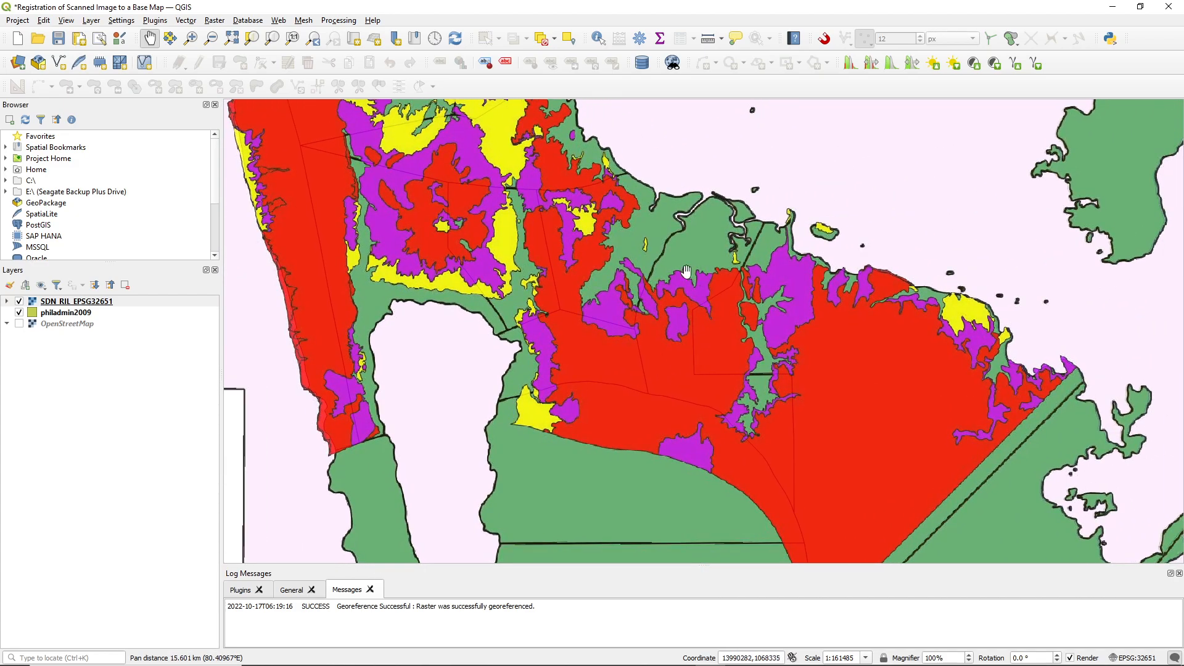
{"action": "scroll", "coordinate": [651, 282], "scroll_direction": "up", "scroll_amount": 2}
{"action": "scroll", "coordinate": [661, 250], "scroll_direction": "down", "scroll_amount": 5}
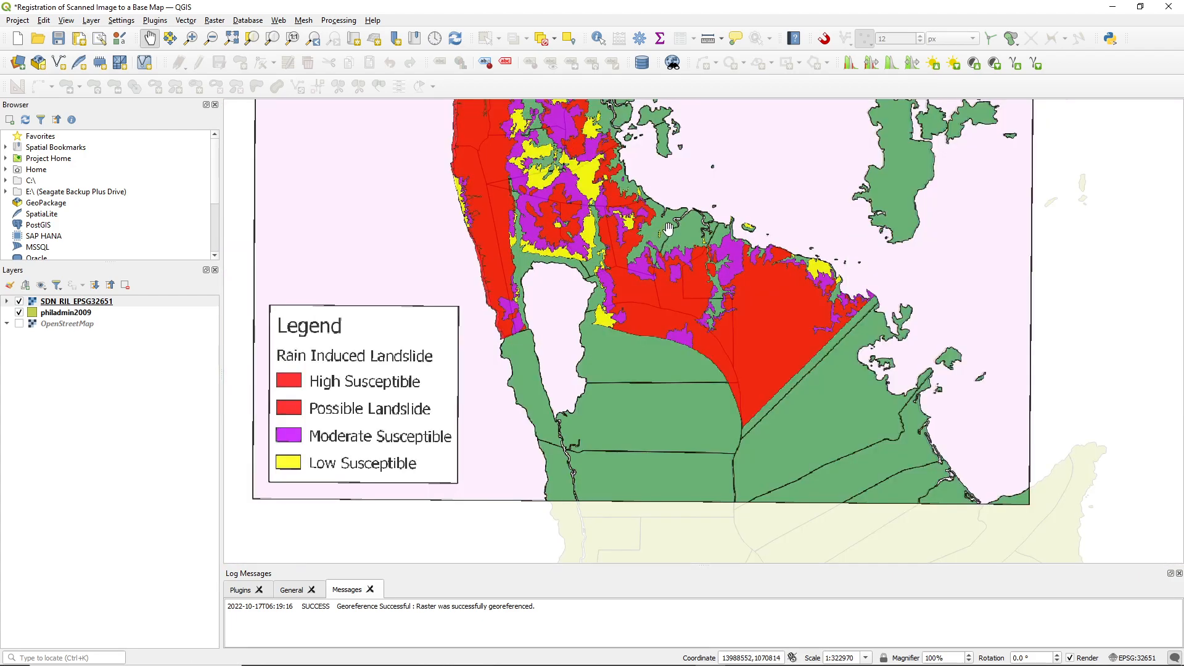
{"action": "left_click_drag", "start_coordinate": [677, 254], "coordinate": [698, 337]}
{"action": "scroll", "coordinate": [698, 337], "scroll_direction": "down", "scroll_amount": 1}
{"action": "scroll", "coordinate": [698, 337], "scroll_direction": "up", "scroll_amount": 1}
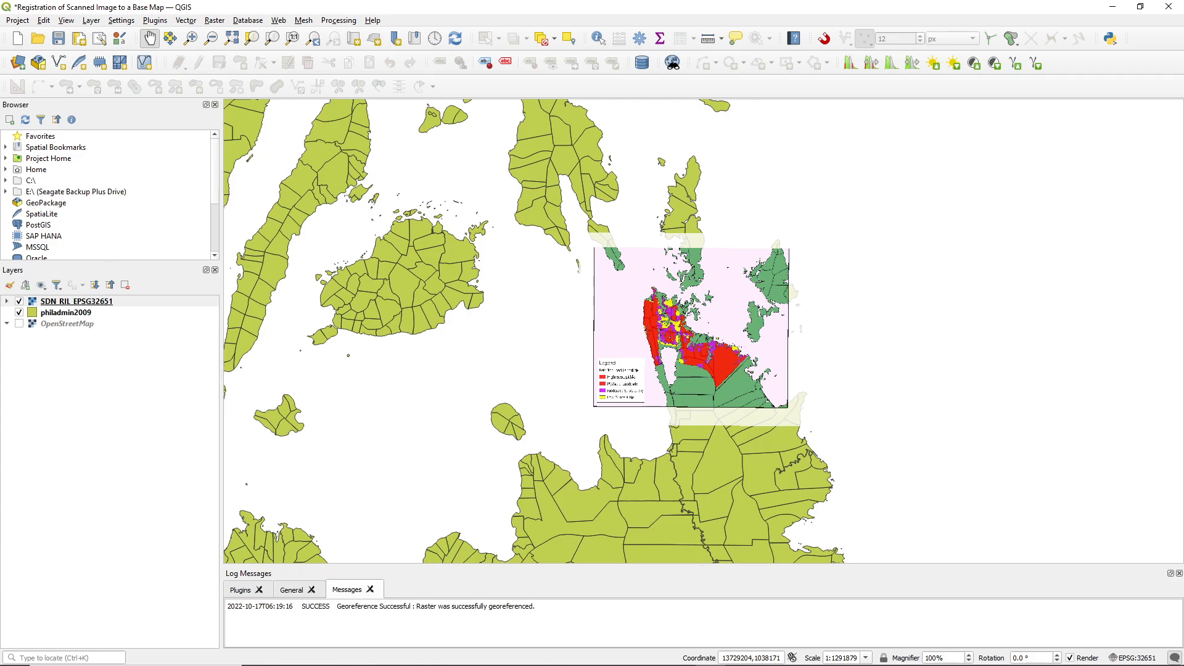
{"action": "scroll", "coordinate": [745, 316], "scroll_direction": "up", "scroll_amount": 1}
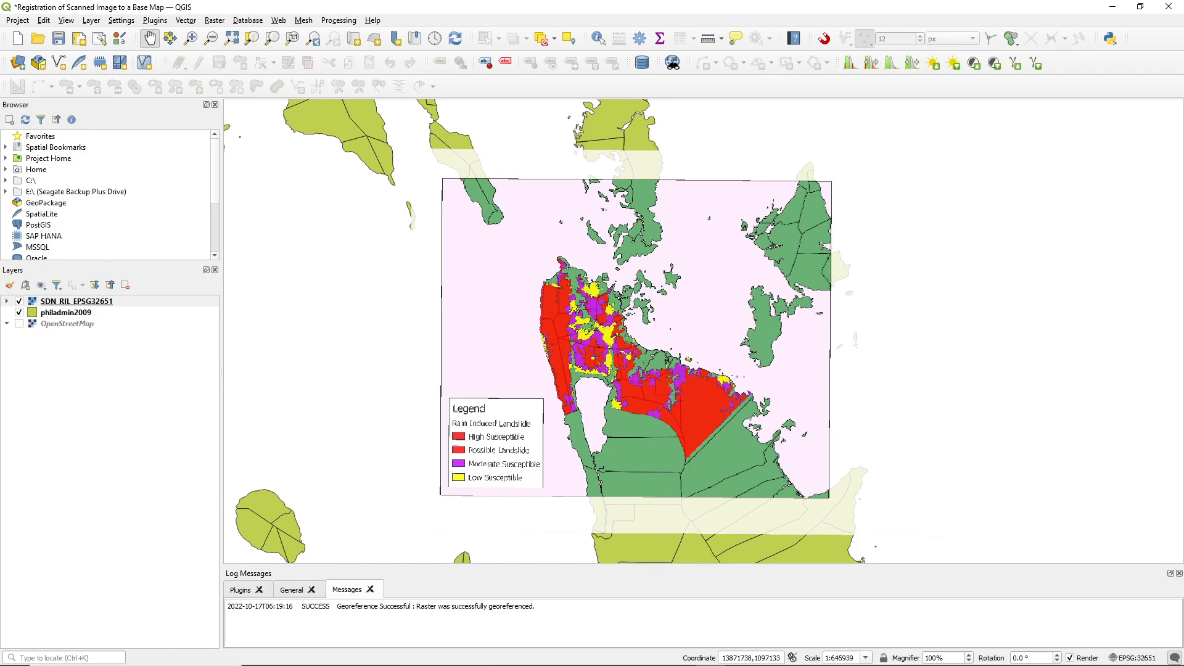
Switch to the Chrome browser and search the web for "namria"
{"action": "key", "text": "alt+Tab"}
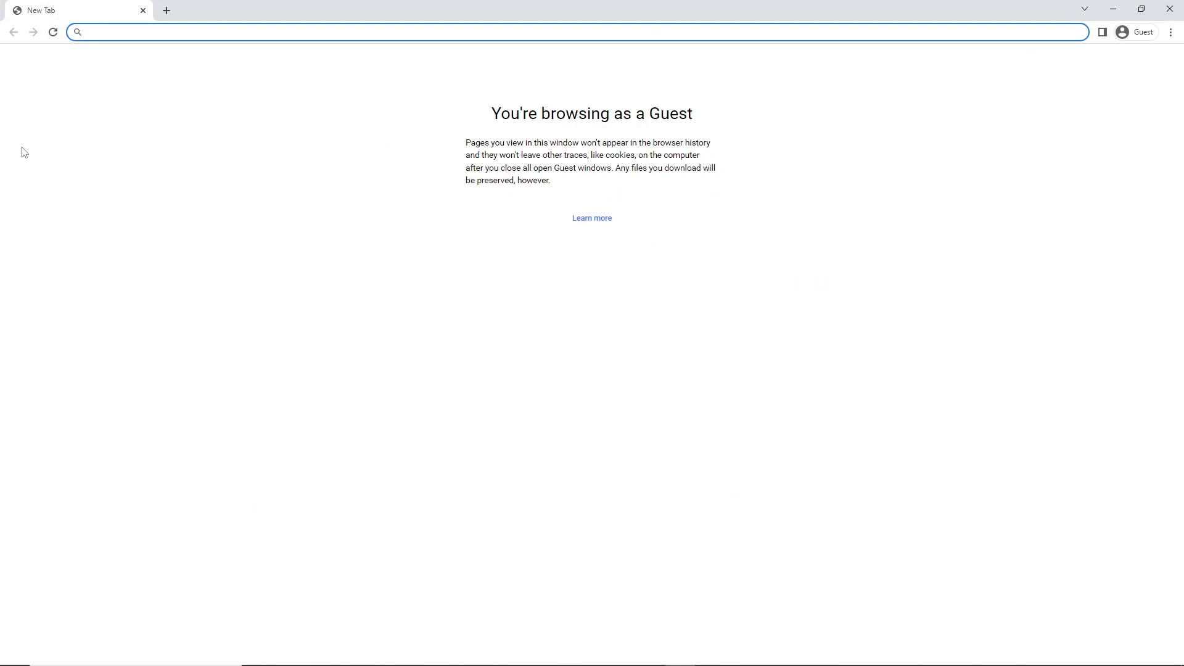
{"action": "type", "text": "n"}
{"action": "key", "text": "BackSpace"}
{"action": "type", "text": "namria"}
{"action": "key", "text": "Return"}
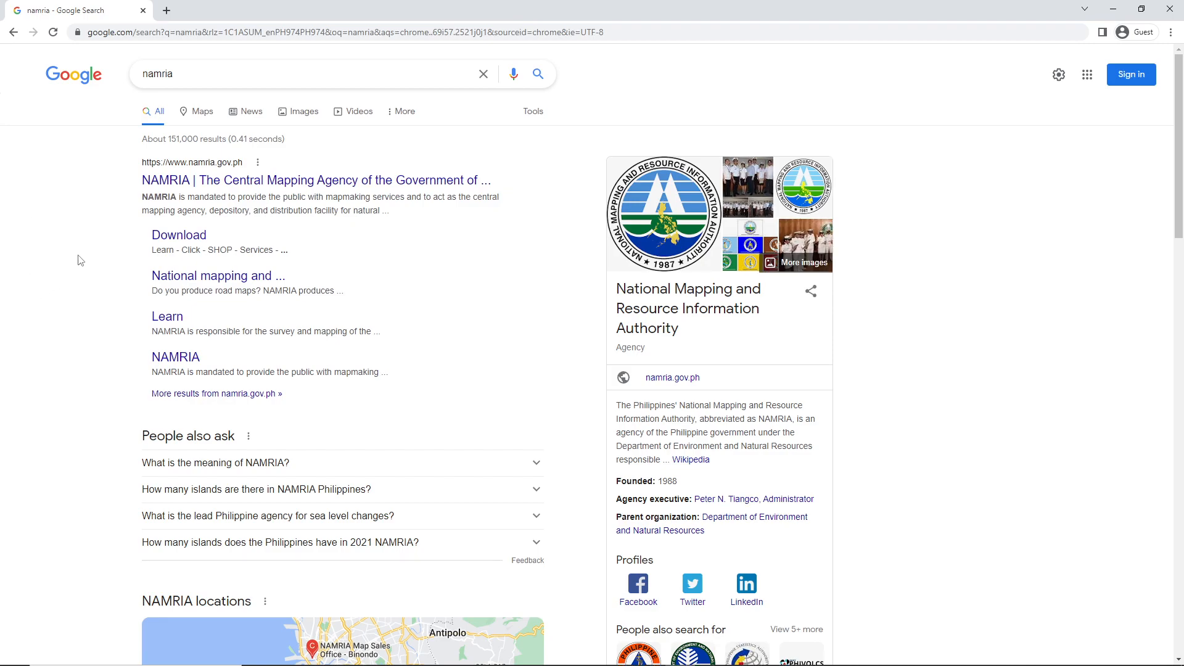
Open the official NAMRIA website, dismiss the notice, and go to its Download resources page
{"action": "left_click", "coordinate": [177, 184]}
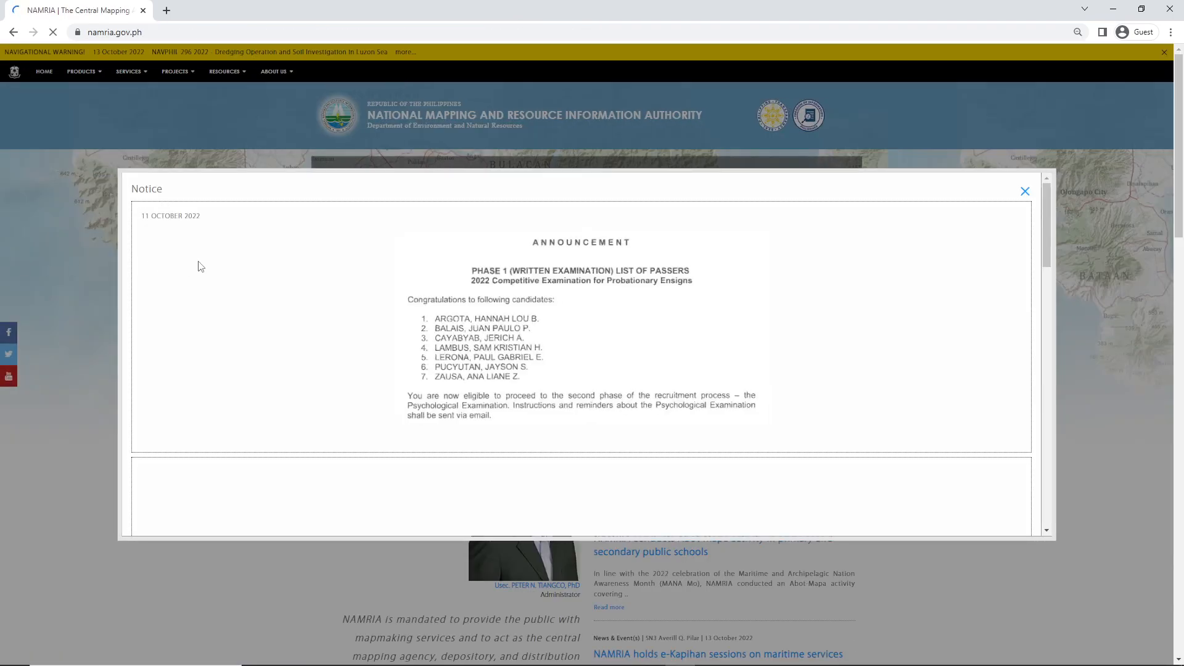
{"action": "left_click", "coordinate": [1025, 191]}
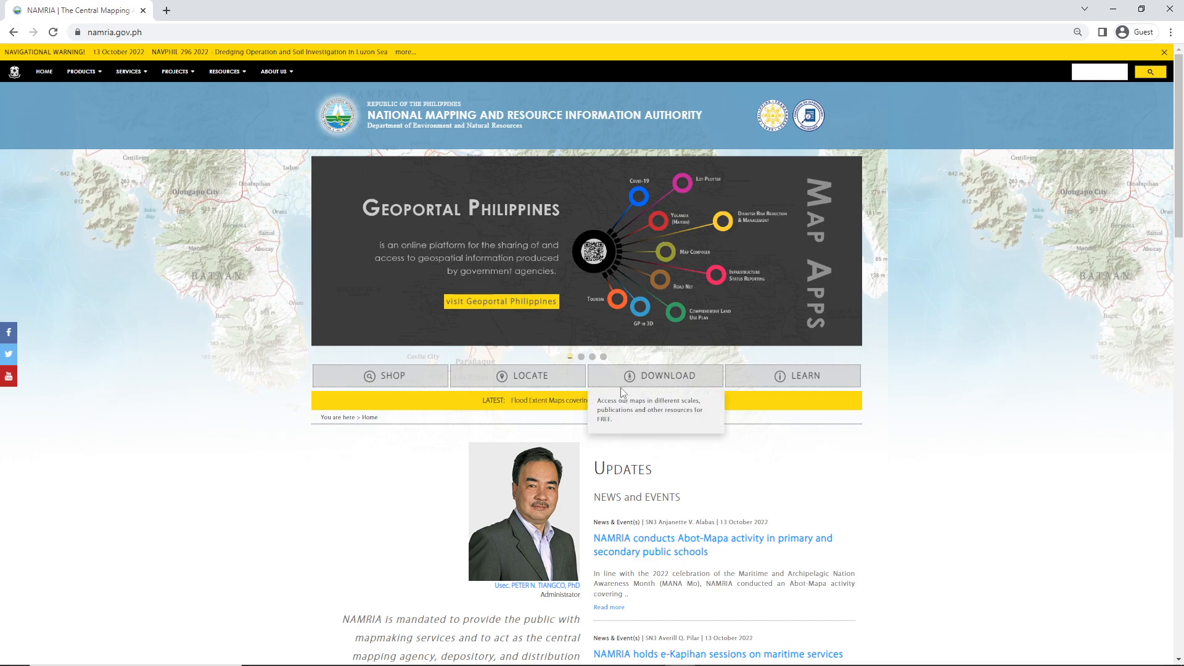
{"action": "left_click", "coordinate": [645, 383]}
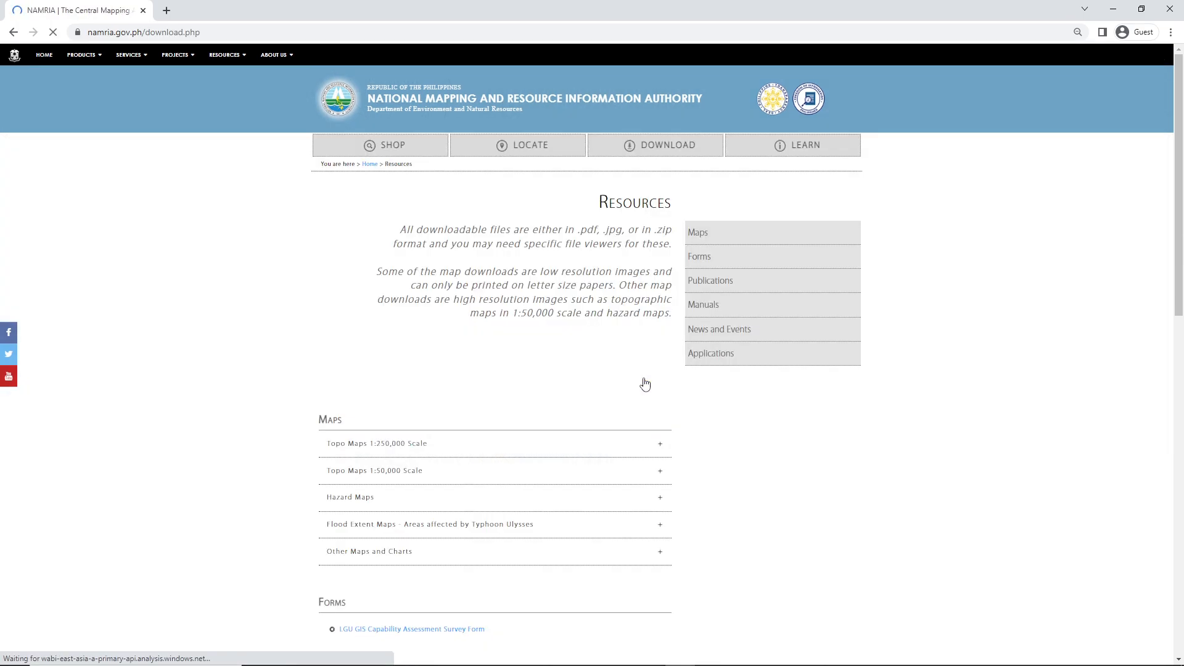
Enlarge the page to 100% and expand the Hazard Maps section to show its table of provinces and hazards
{"action": "scroll", "coordinate": [645, 384], "scroll_direction": "up", "scroll_amount": 3}
{"action": "scroll", "coordinate": [370, 448], "scroll_direction": "down", "scroll_amount": 1}
{"action": "scroll", "coordinate": [370, 448], "scroll_direction": "down", "scroll_amount": 4}
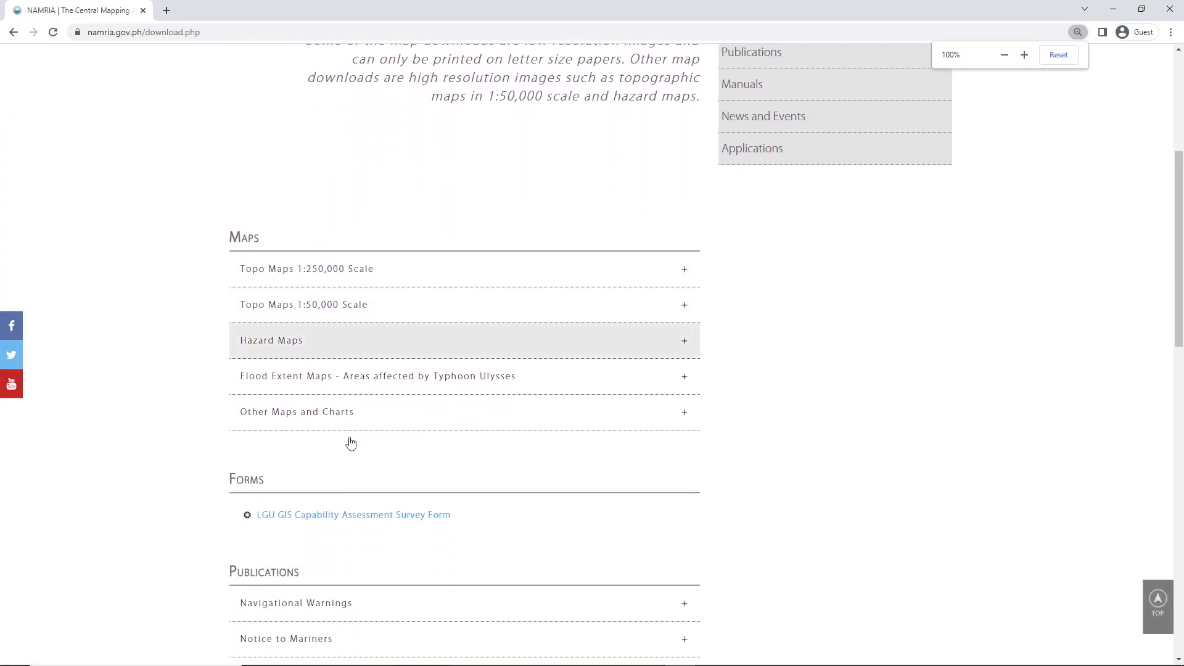
{"action": "left_click", "coordinate": [285, 343]}
{"action": "scroll", "coordinate": [373, 417], "scroll_direction": "down", "scroll_amount": 6}
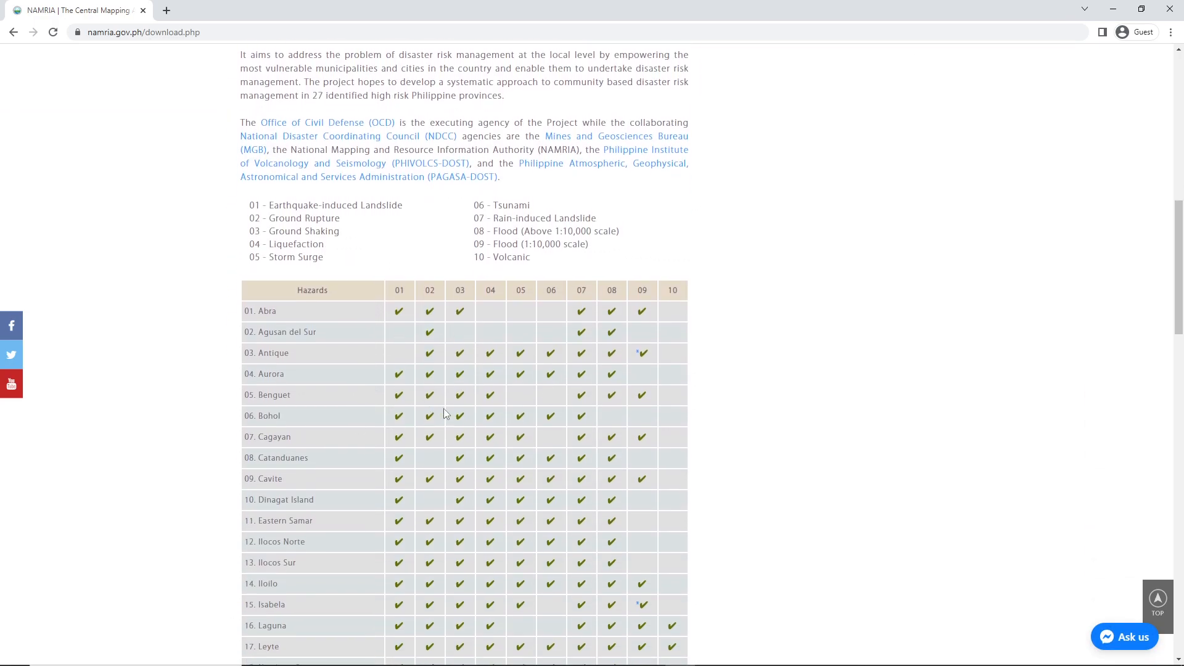
Find Surigao del Norte in the hazard table and open its rain-induced landslide map
{"action": "scroll", "coordinate": [478, 494], "scroll_direction": "down", "scroll_amount": 4}
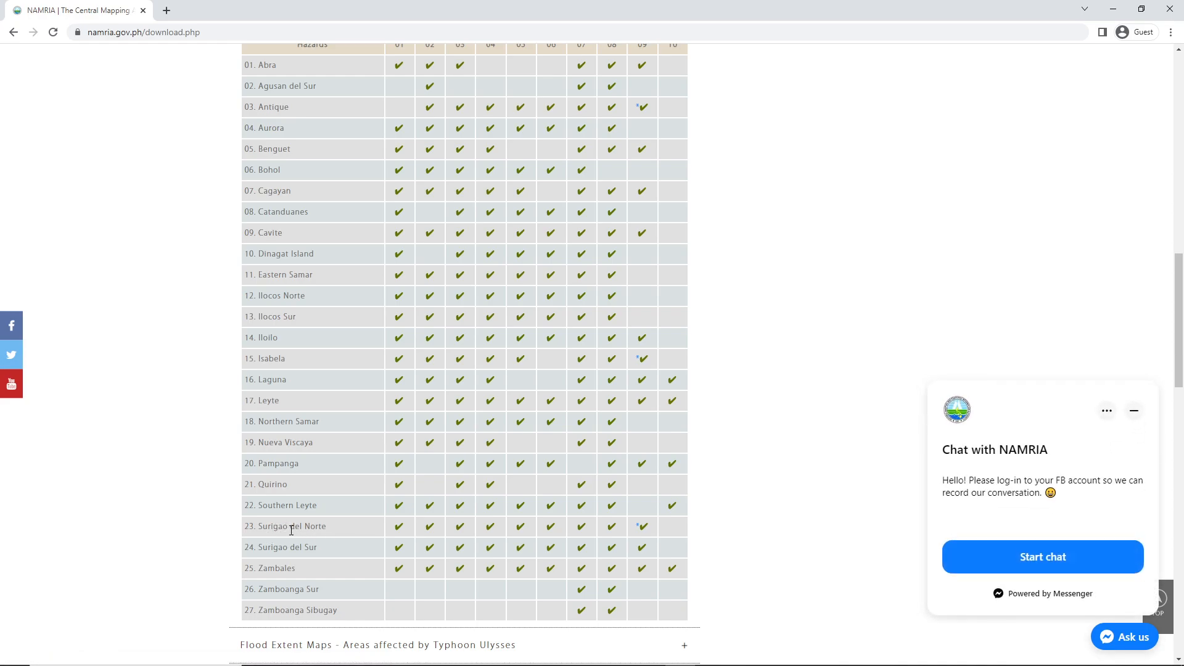
{"action": "scroll", "coordinate": [310, 513], "scroll_direction": "up", "scroll_amount": 4}
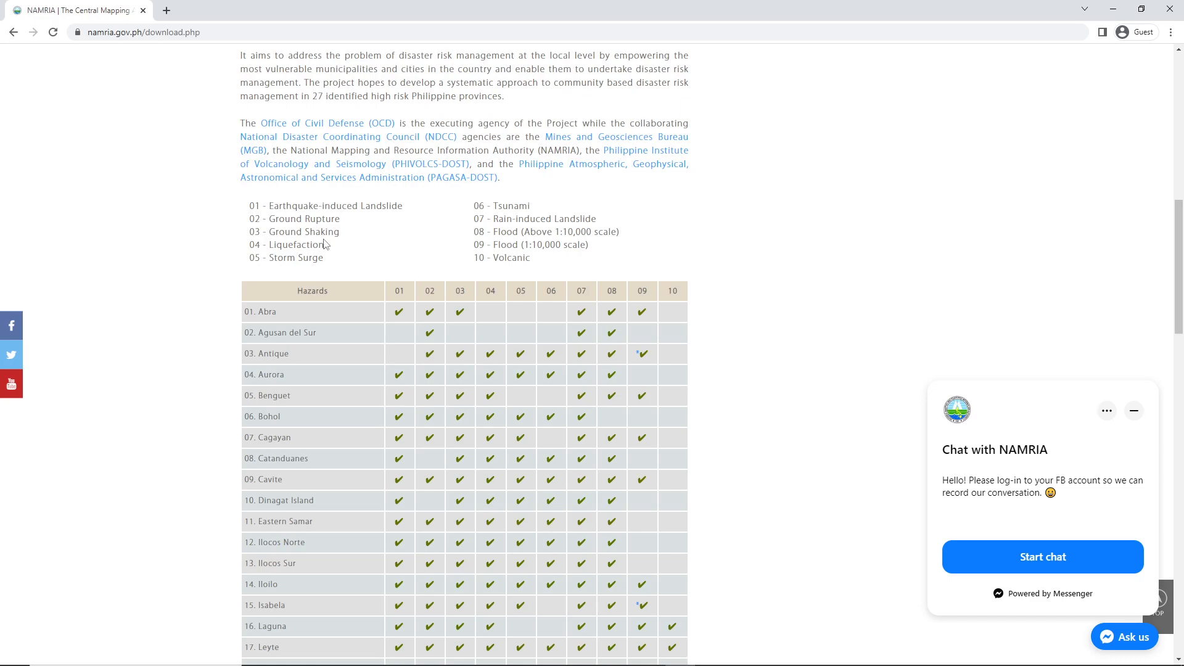
{"action": "scroll", "coordinate": [493, 224], "scroll_direction": "down", "scroll_amount": 5}
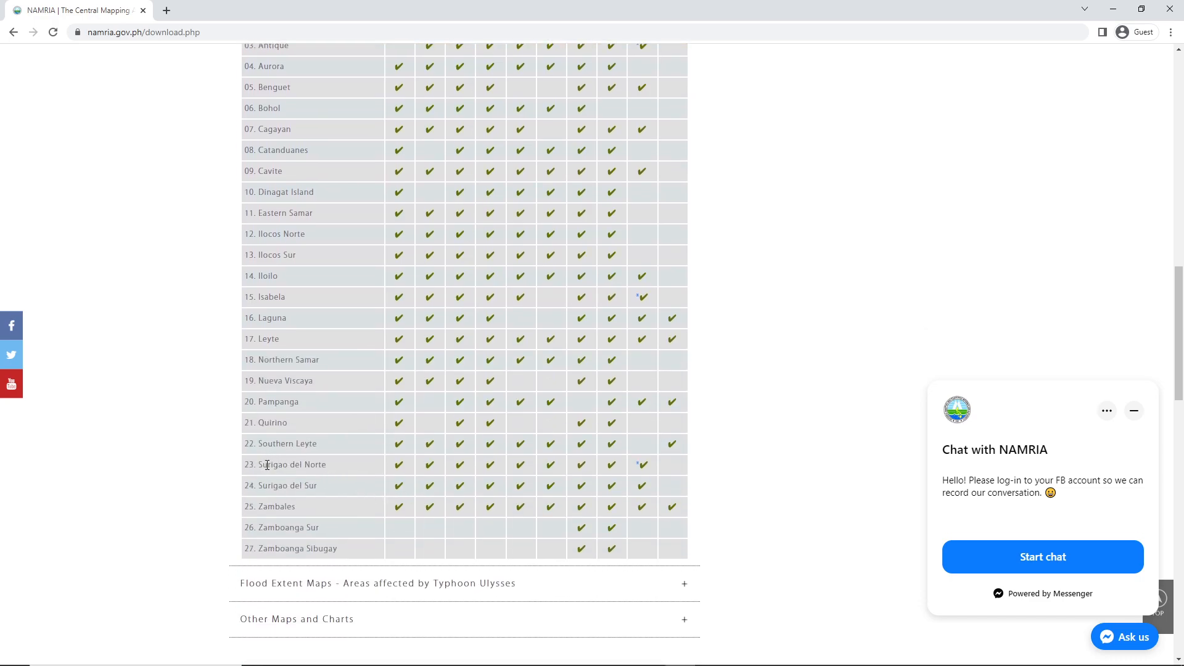
{"action": "scroll", "coordinate": [524, 470], "scroll_direction": "up", "scroll_amount": 2}
{"action": "scroll", "coordinate": [536, 469], "scroll_direction": "down", "scroll_amount": 1}
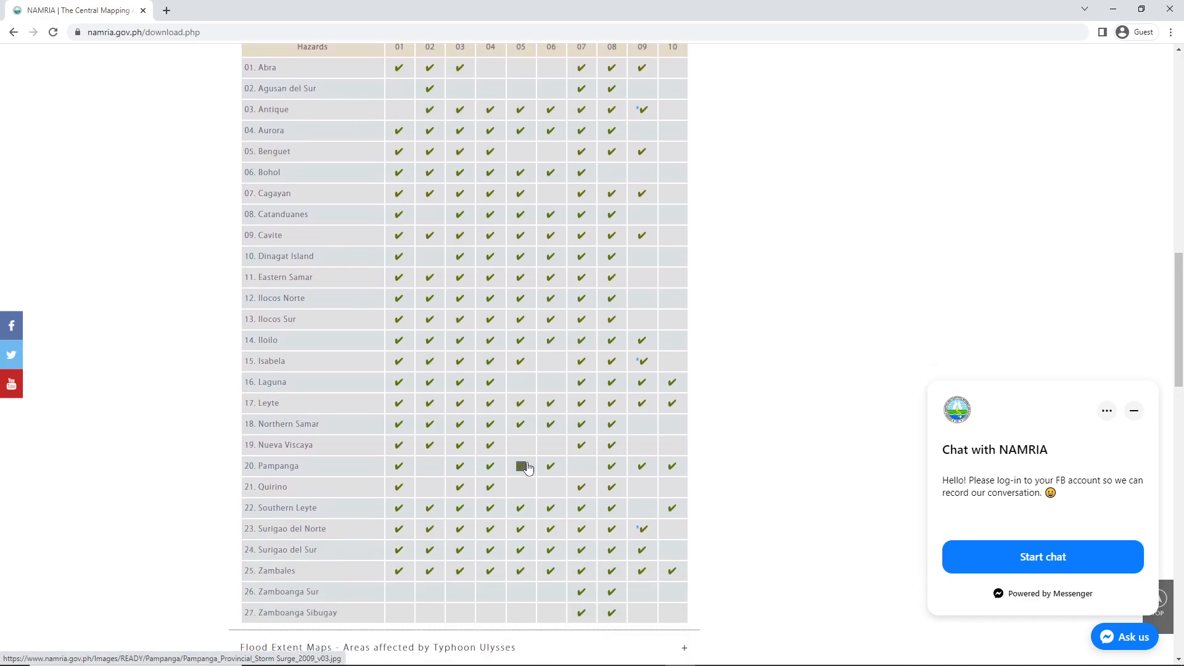
{"action": "scroll", "coordinate": [541, 461], "scroll_direction": "up", "scroll_amount": 1}
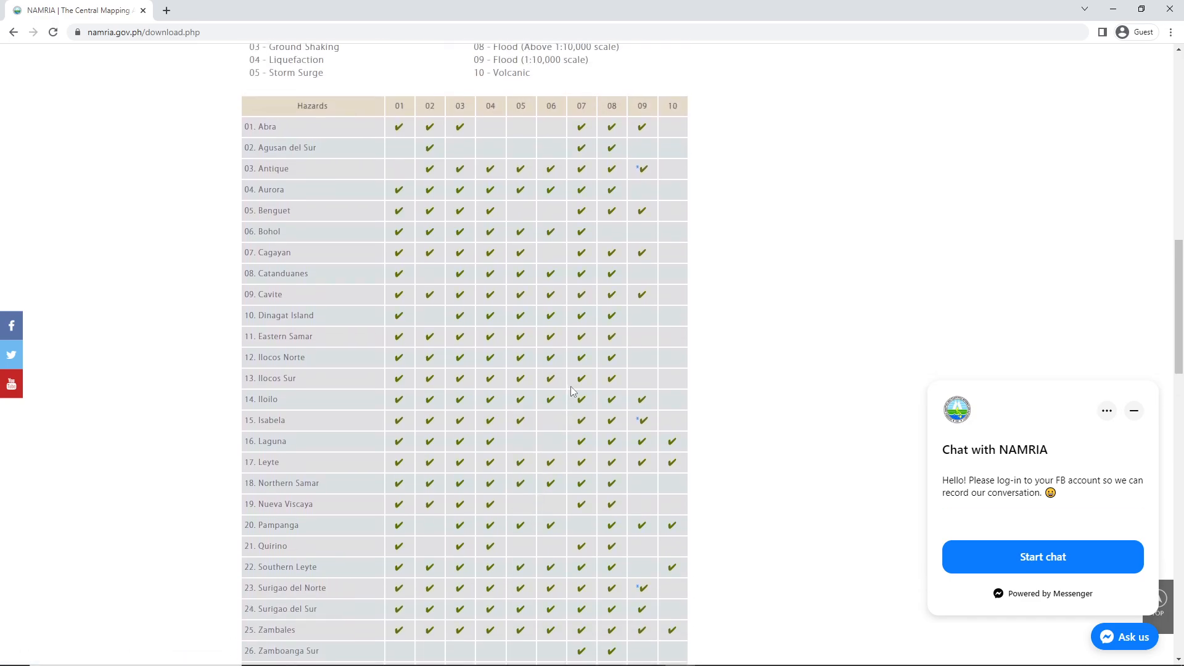
{"action": "left_click", "coordinate": [582, 591]}
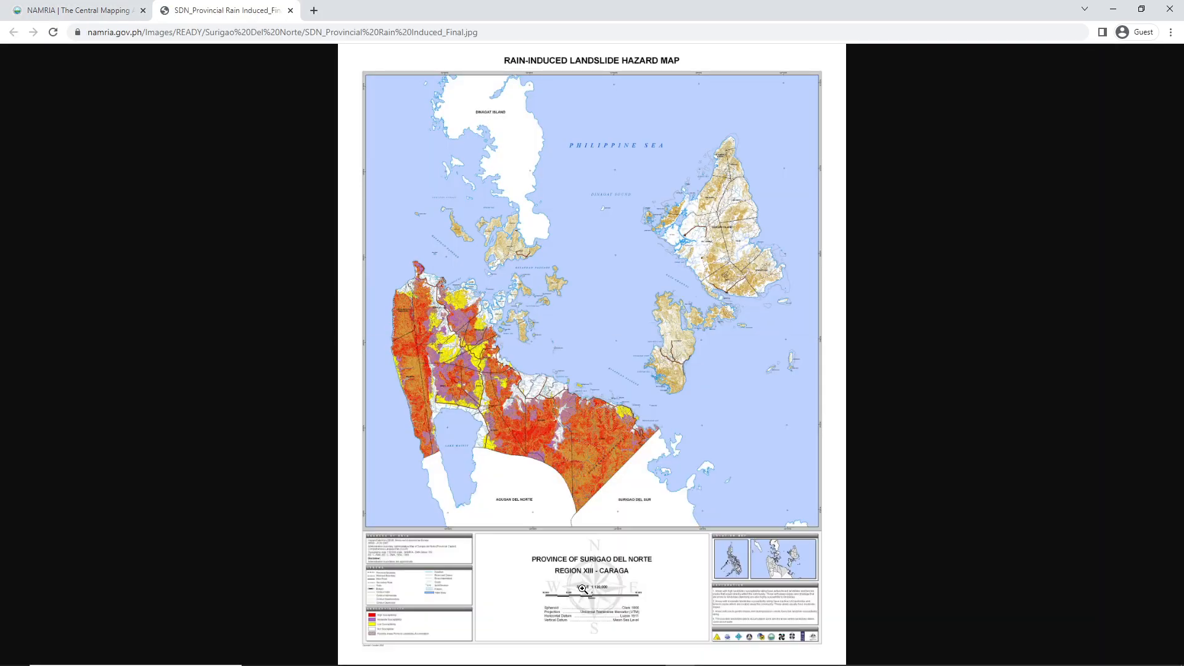
View the Surigao del Norte hazard map at full size and examine its landslide zones and boundaries
{"action": "left_click", "coordinate": [460, 442]}
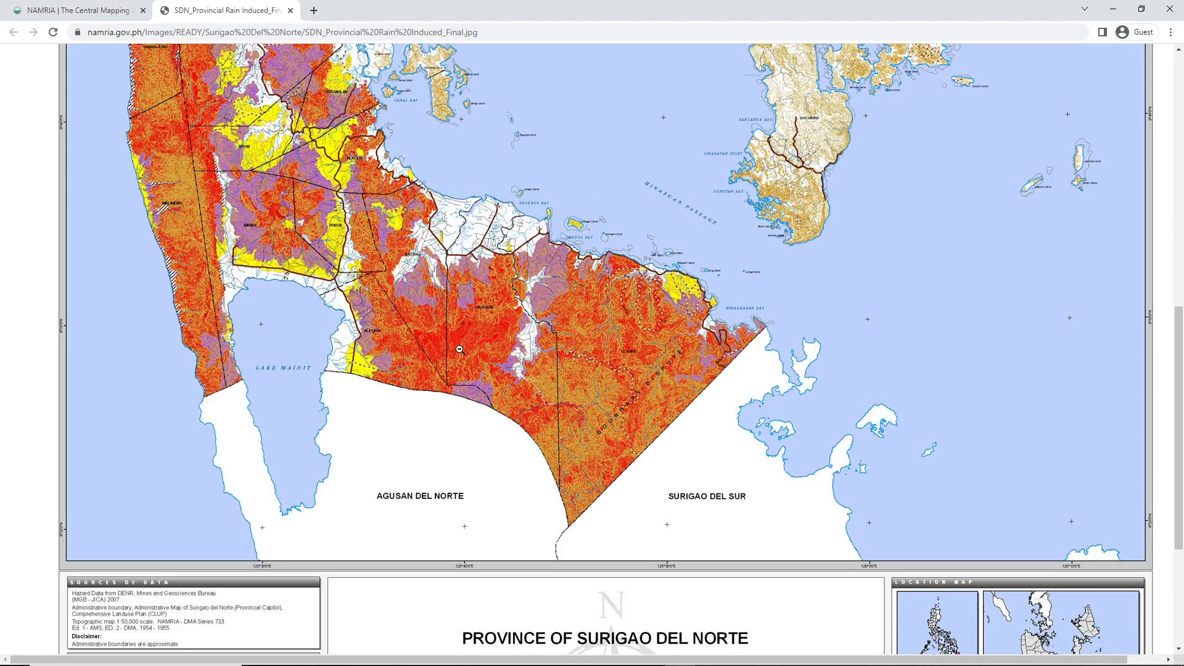
{"action": "scroll", "coordinate": [329, 299], "scroll_direction": "up", "scroll_amount": 3}
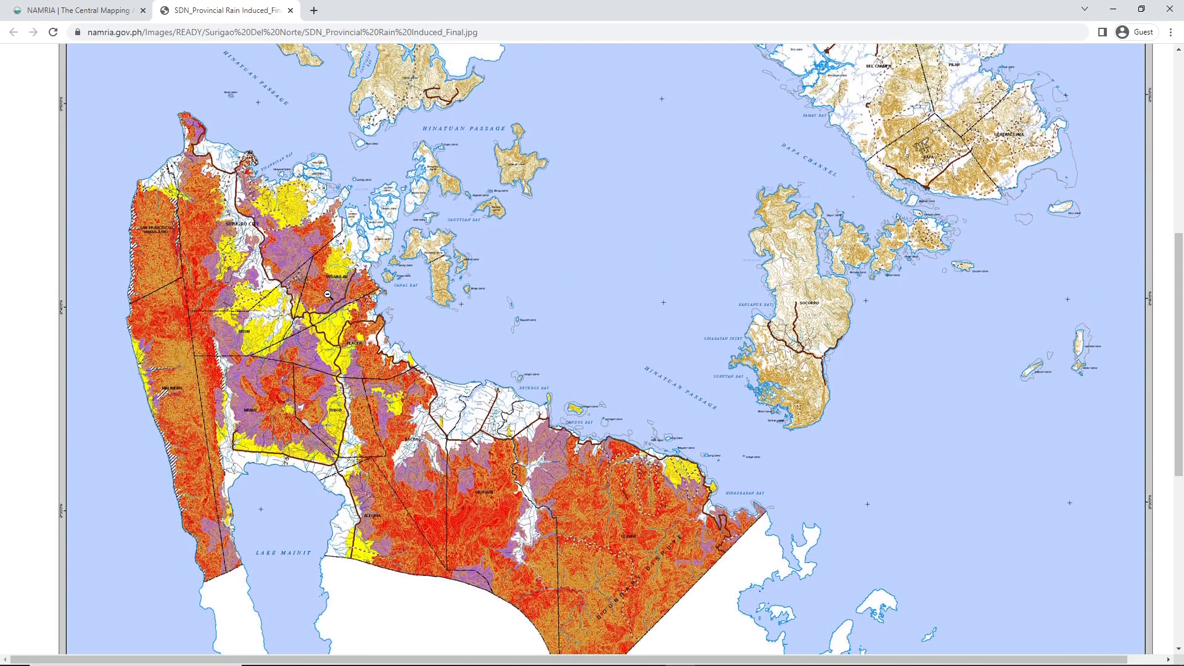
{"action": "scroll", "coordinate": [327, 323], "scroll_direction": "down", "scroll_amount": 2}
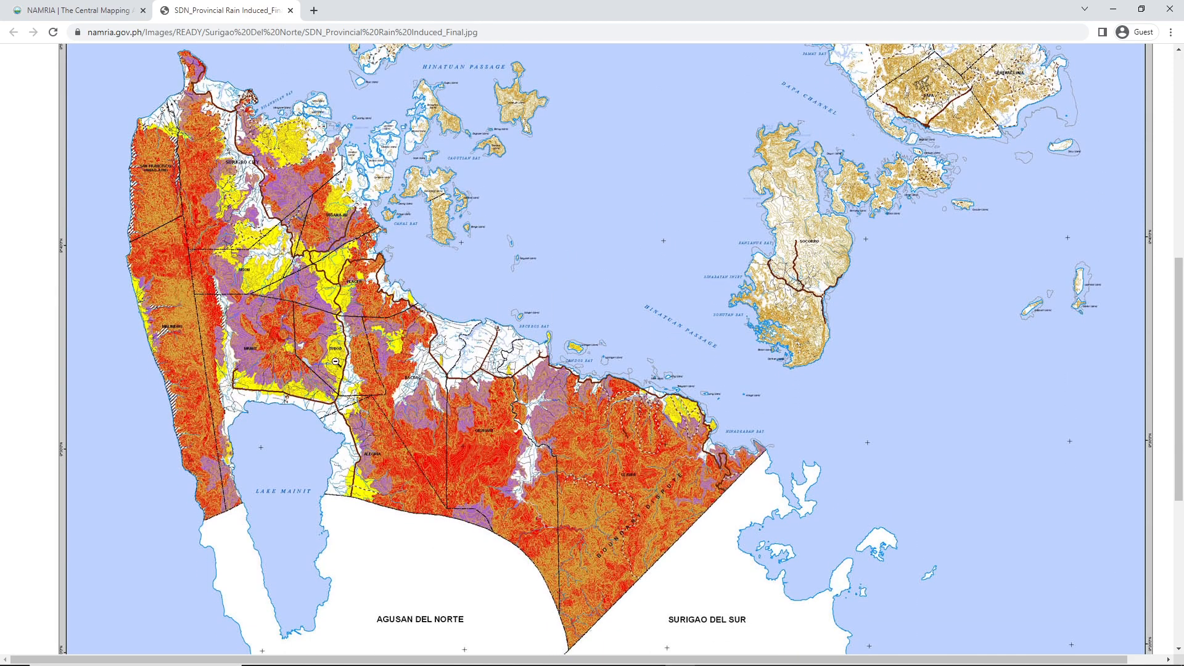
{"action": "scroll", "coordinate": [337, 350], "scroll_direction": "down", "scroll_amount": 3}
{"action": "scroll", "coordinate": [345, 403], "scroll_direction": "down", "scroll_amount": 1}
{"action": "scroll", "coordinate": [345, 402], "scroll_direction": "up", "scroll_amount": 4}
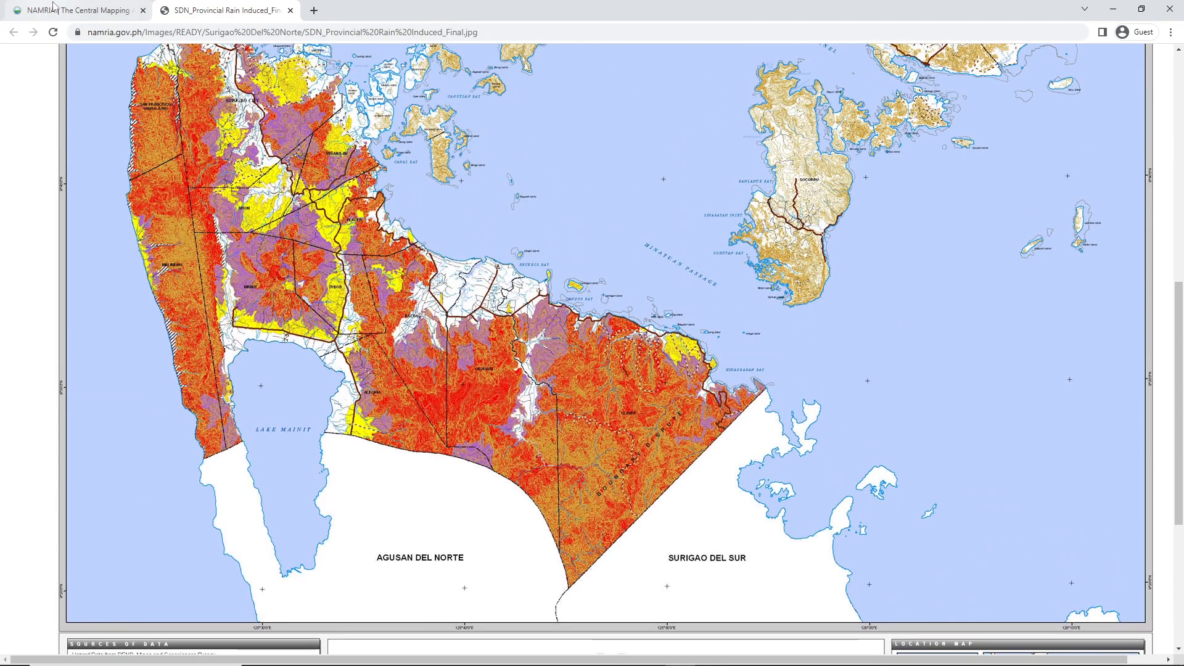
Return to the NAMRIA download page, review the hazard table, and expand the Flood Extent Maps section on Typhoon Ulysses
{"action": "left_click", "coordinate": [111, 19]}
{"action": "scroll", "coordinate": [593, 241], "scroll_direction": "up", "scroll_amount": 2}
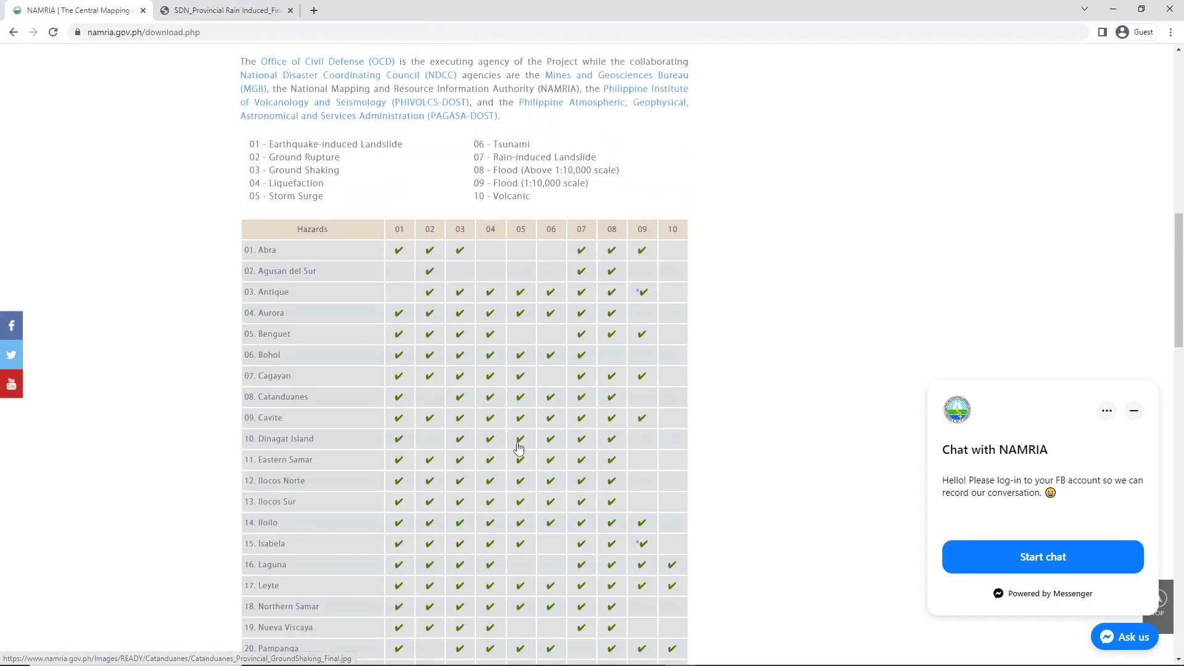
{"action": "scroll", "coordinate": [356, 282], "scroll_direction": "up", "scroll_amount": 2}
{"action": "left_click", "coordinate": [524, 281]}
{"action": "left_click", "coordinate": [309, 306]}
{"action": "scroll", "coordinate": [312, 302], "scroll_direction": "down", "scroll_amount": 11}
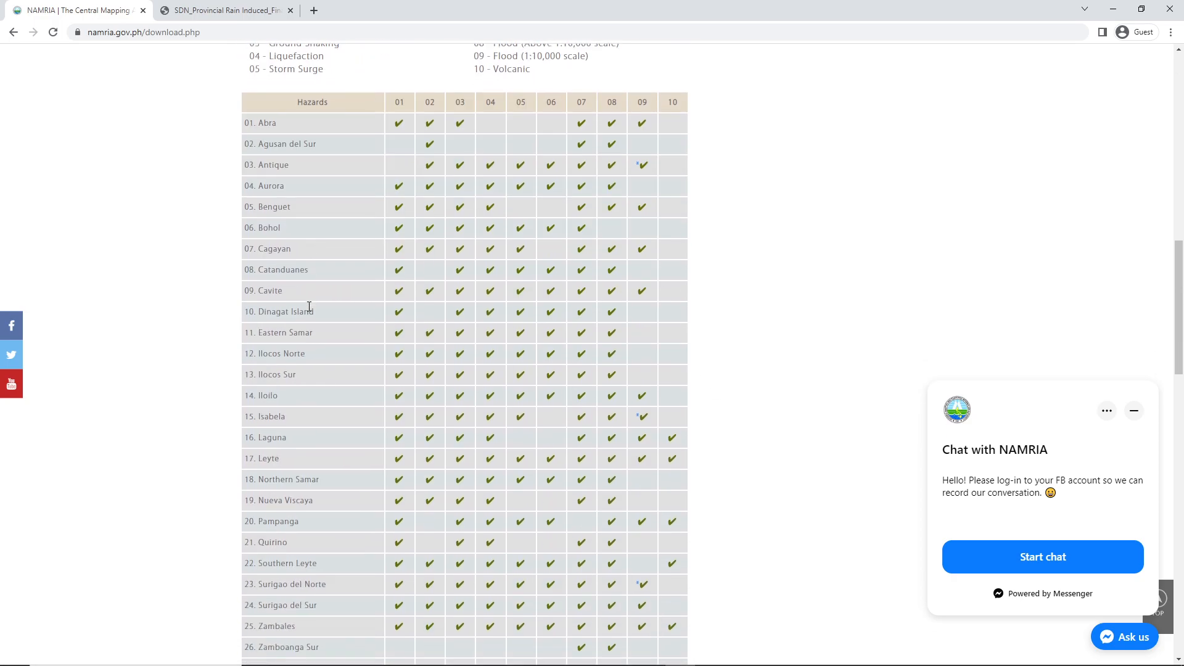
{"action": "left_click", "coordinate": [314, 291]}
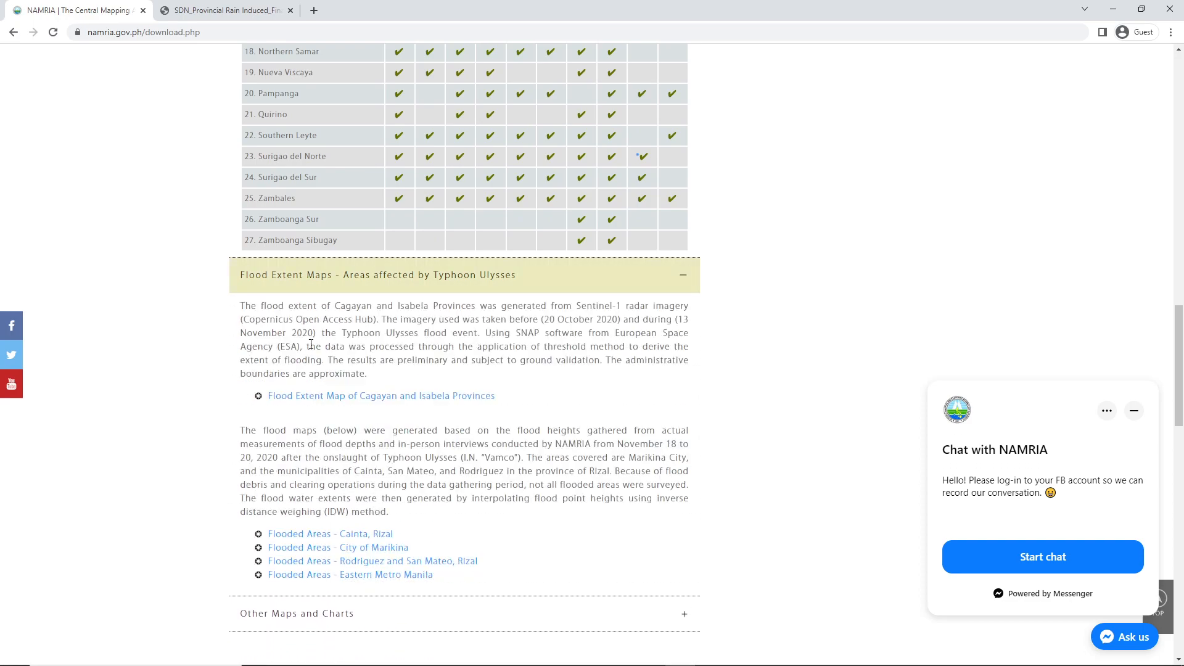
Expand the Other Maps and Charts section and review the listed downloads
{"action": "left_click", "coordinate": [419, 560]}
{"action": "scroll", "coordinate": [423, 547], "scroll_direction": "down", "scroll_amount": 1}
{"action": "left_click", "coordinate": [401, 553]}
{"action": "scroll", "coordinate": [432, 543], "scroll_direction": "down", "scroll_amount": 3}
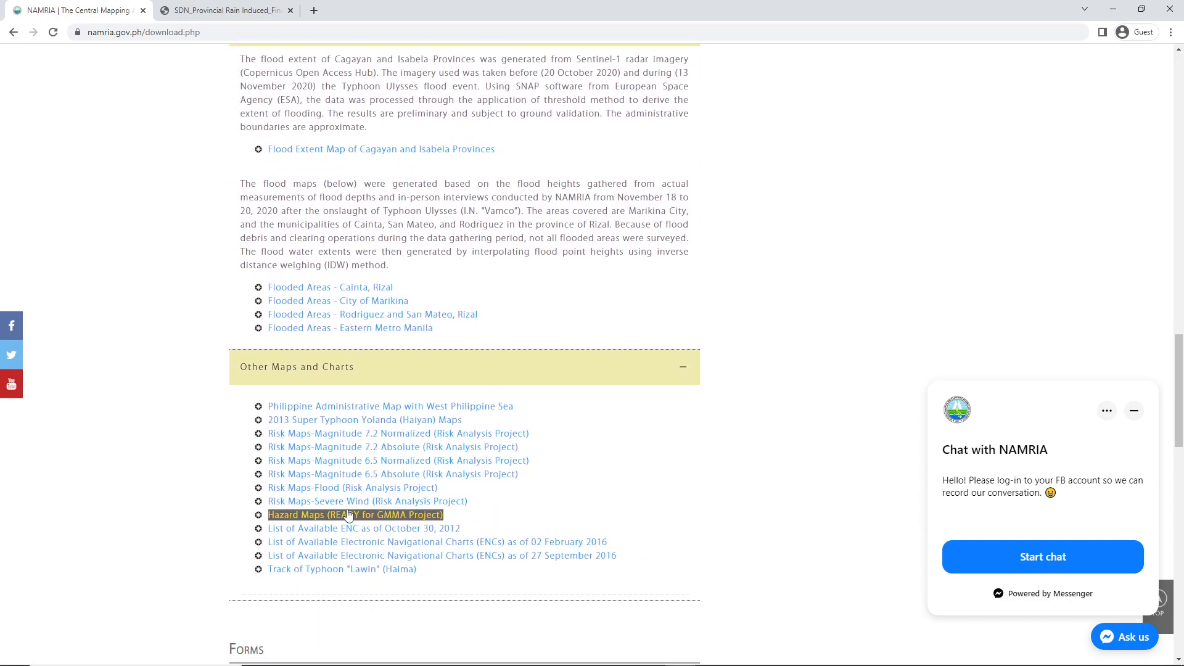